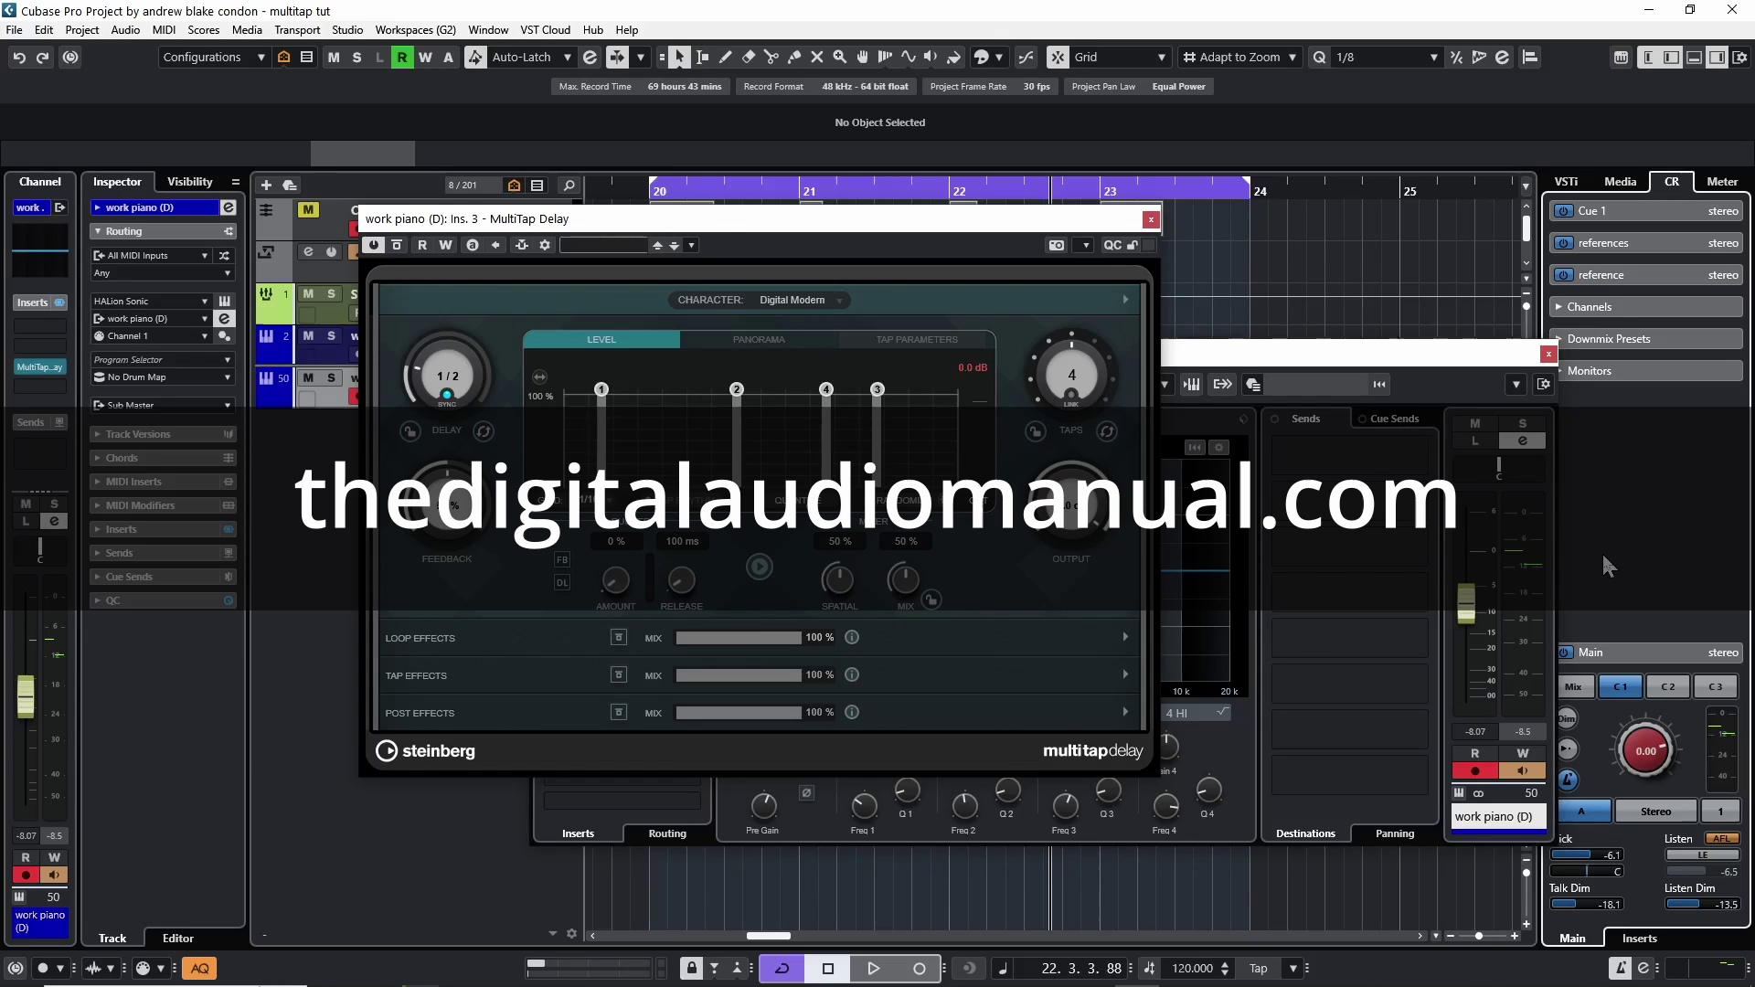
Close the MultiTap Delay editor and remove the existing insert from the work piano track
mouse_move(714, 225)
mouse_down()
mouse_move(735, 250)
mouse_move(722, 223)
mouse_up()
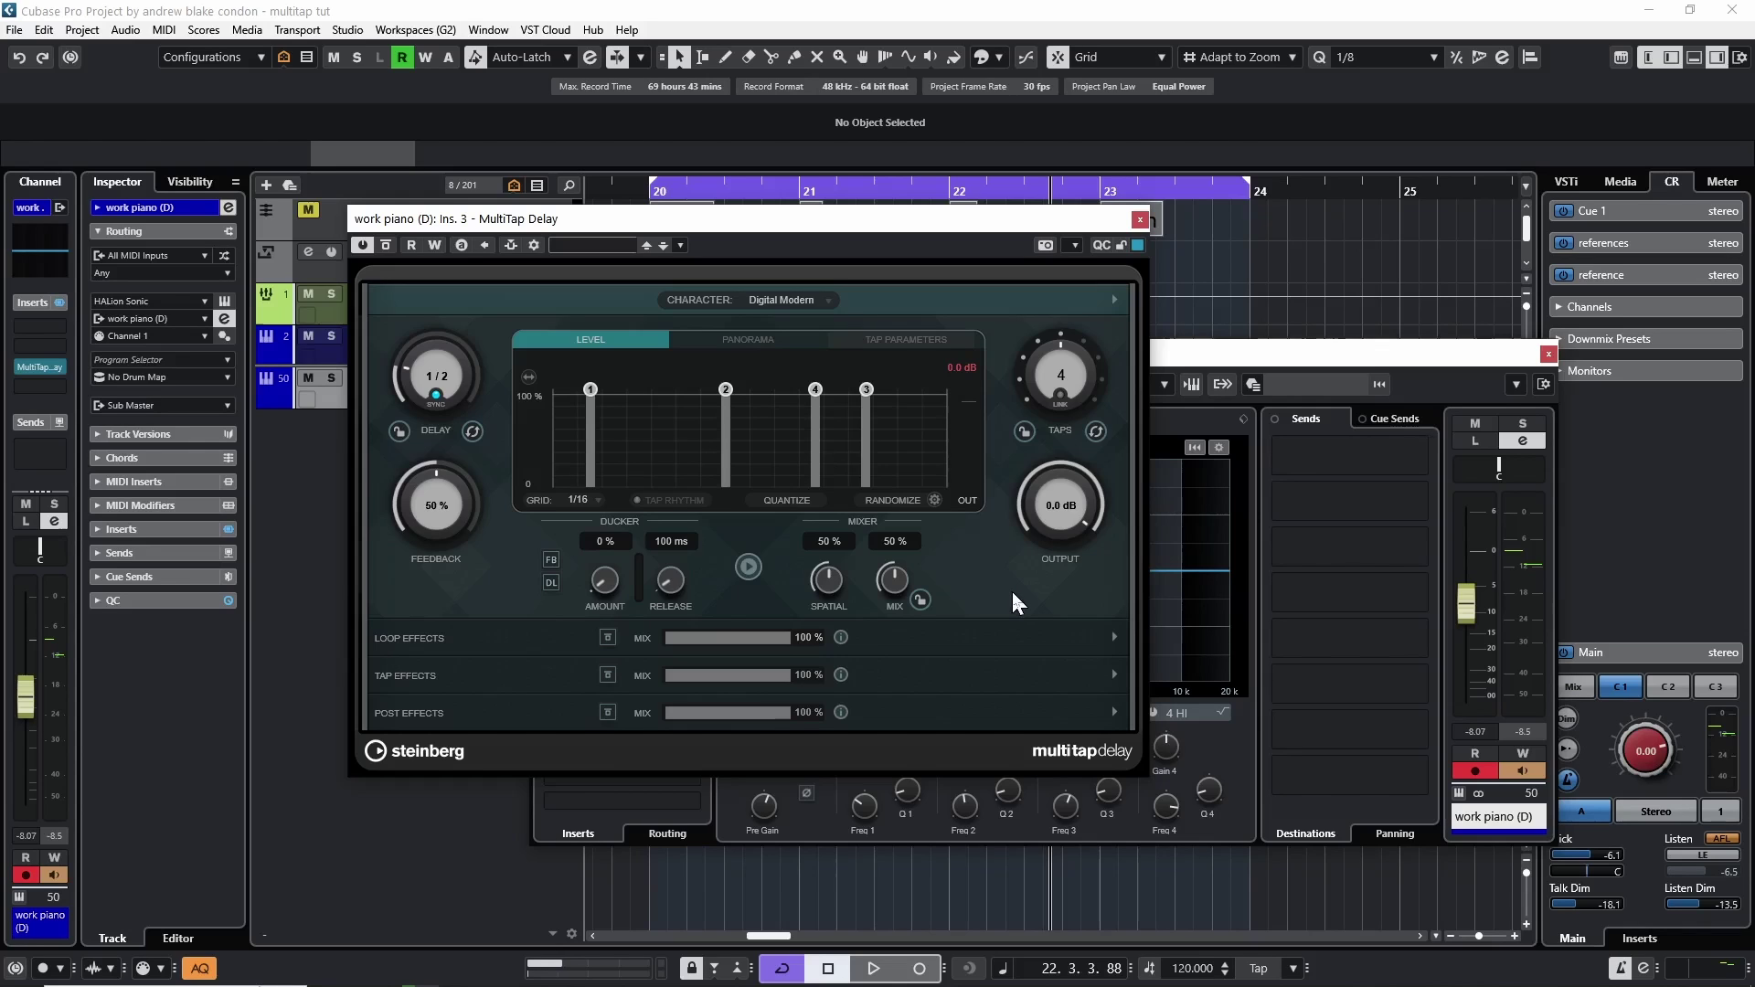
drag(753, 224, 805, 285)
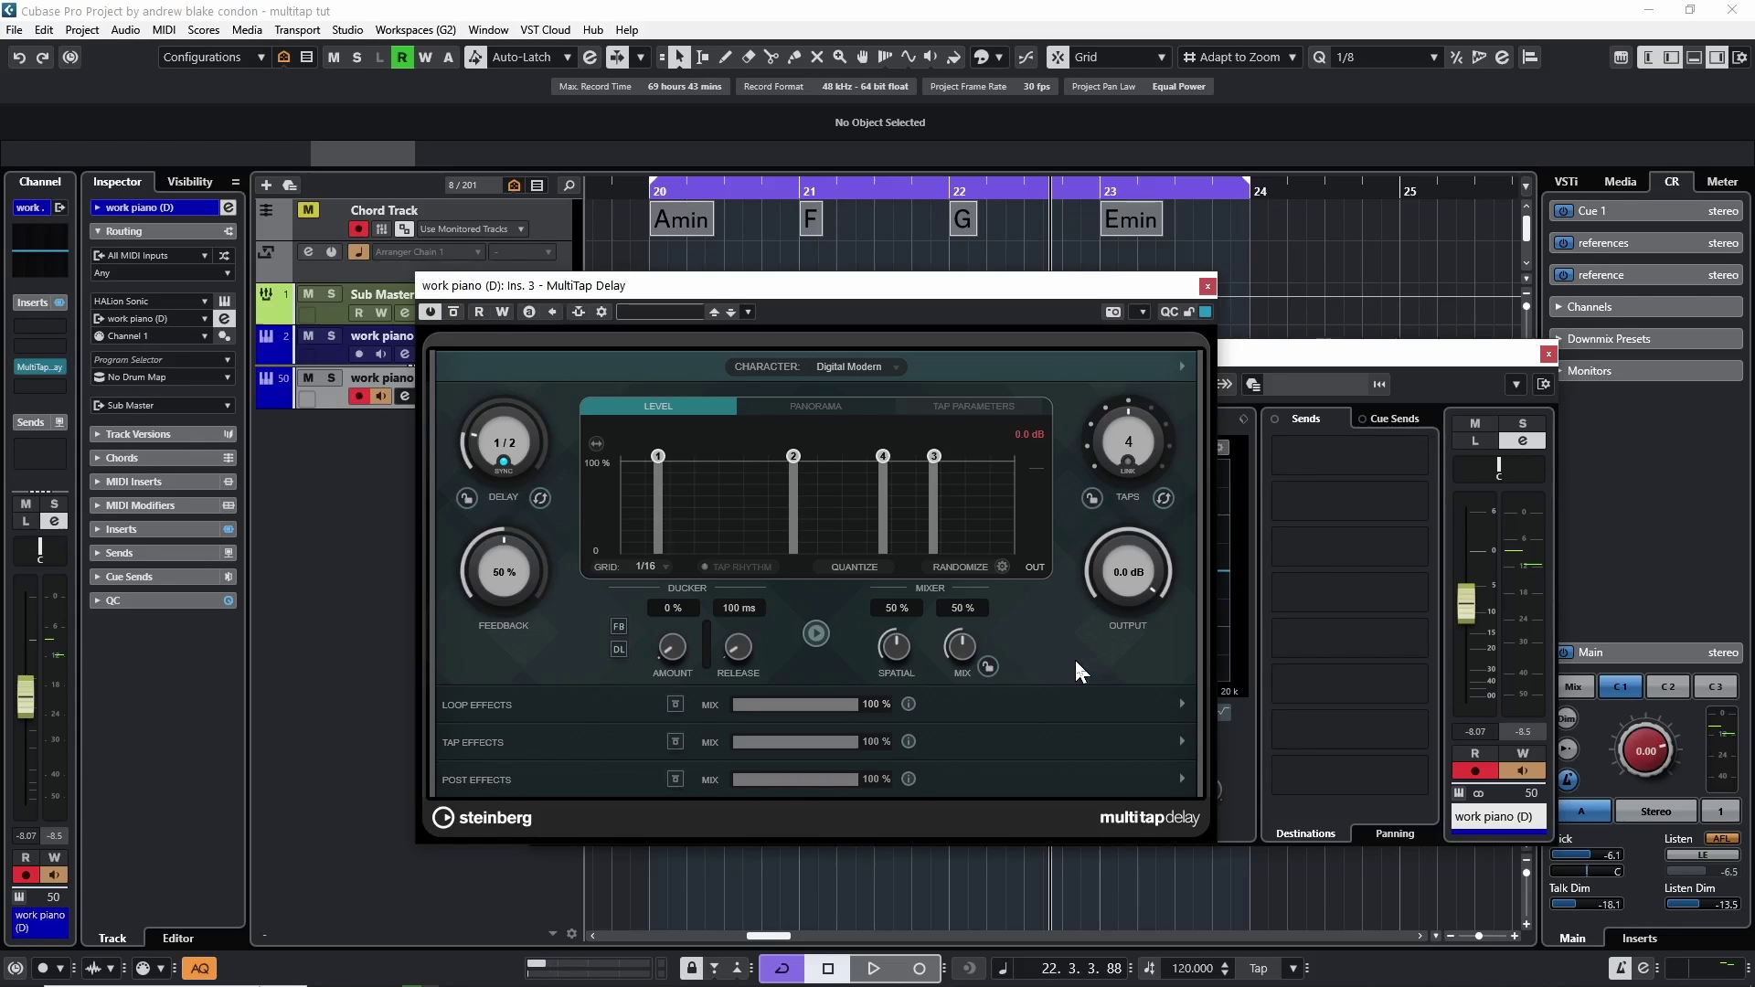
click(1208, 286)
drag(626, 493, 408, 518)
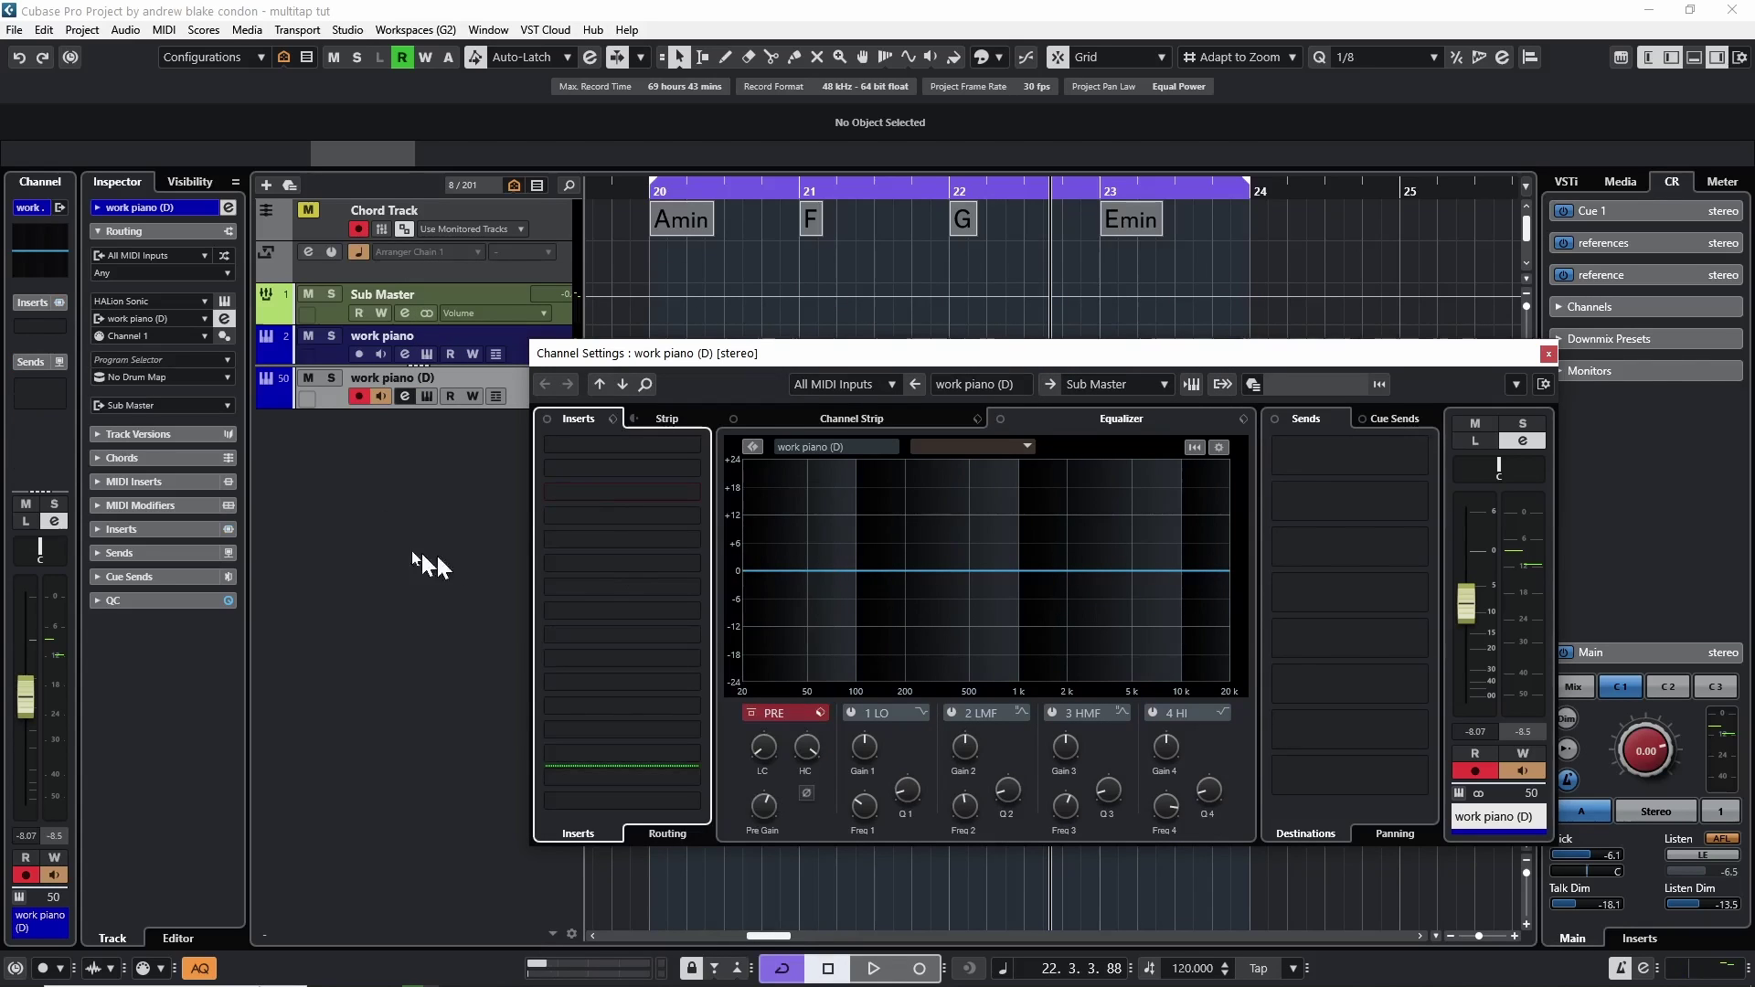
Load a new MultiTap Delay insert found by searching 'delay', and open its editor
click(698, 470)
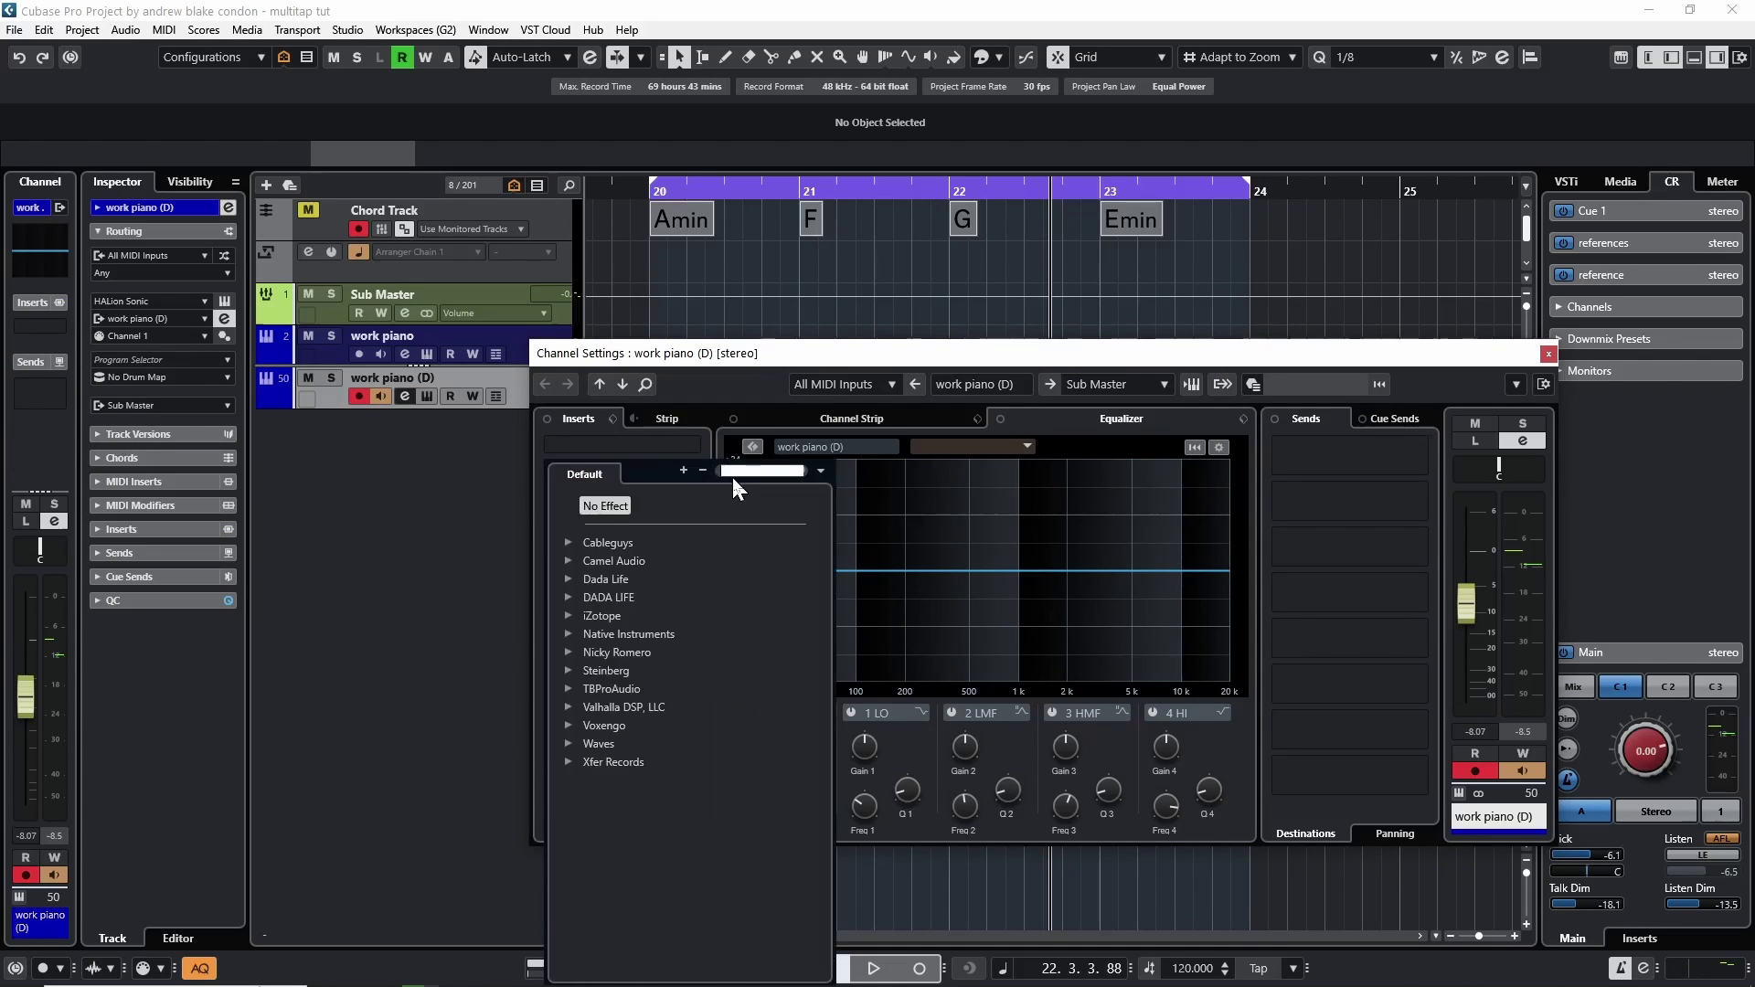
text(delay)
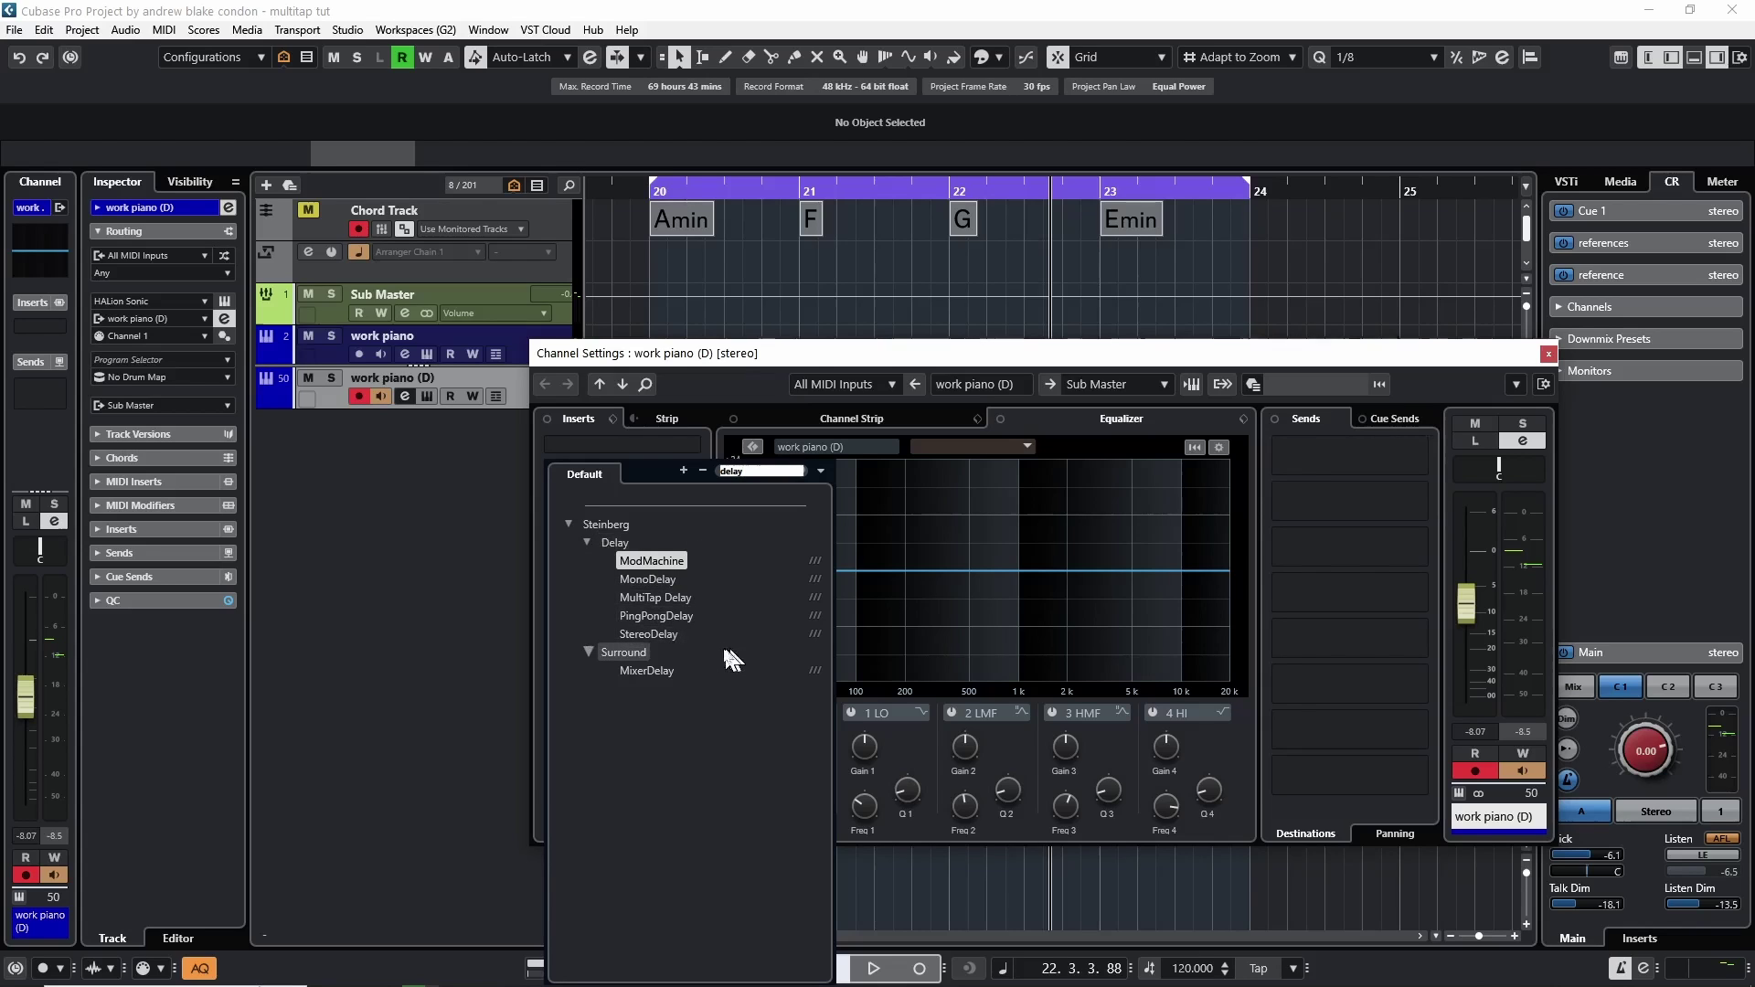
click(677, 598)
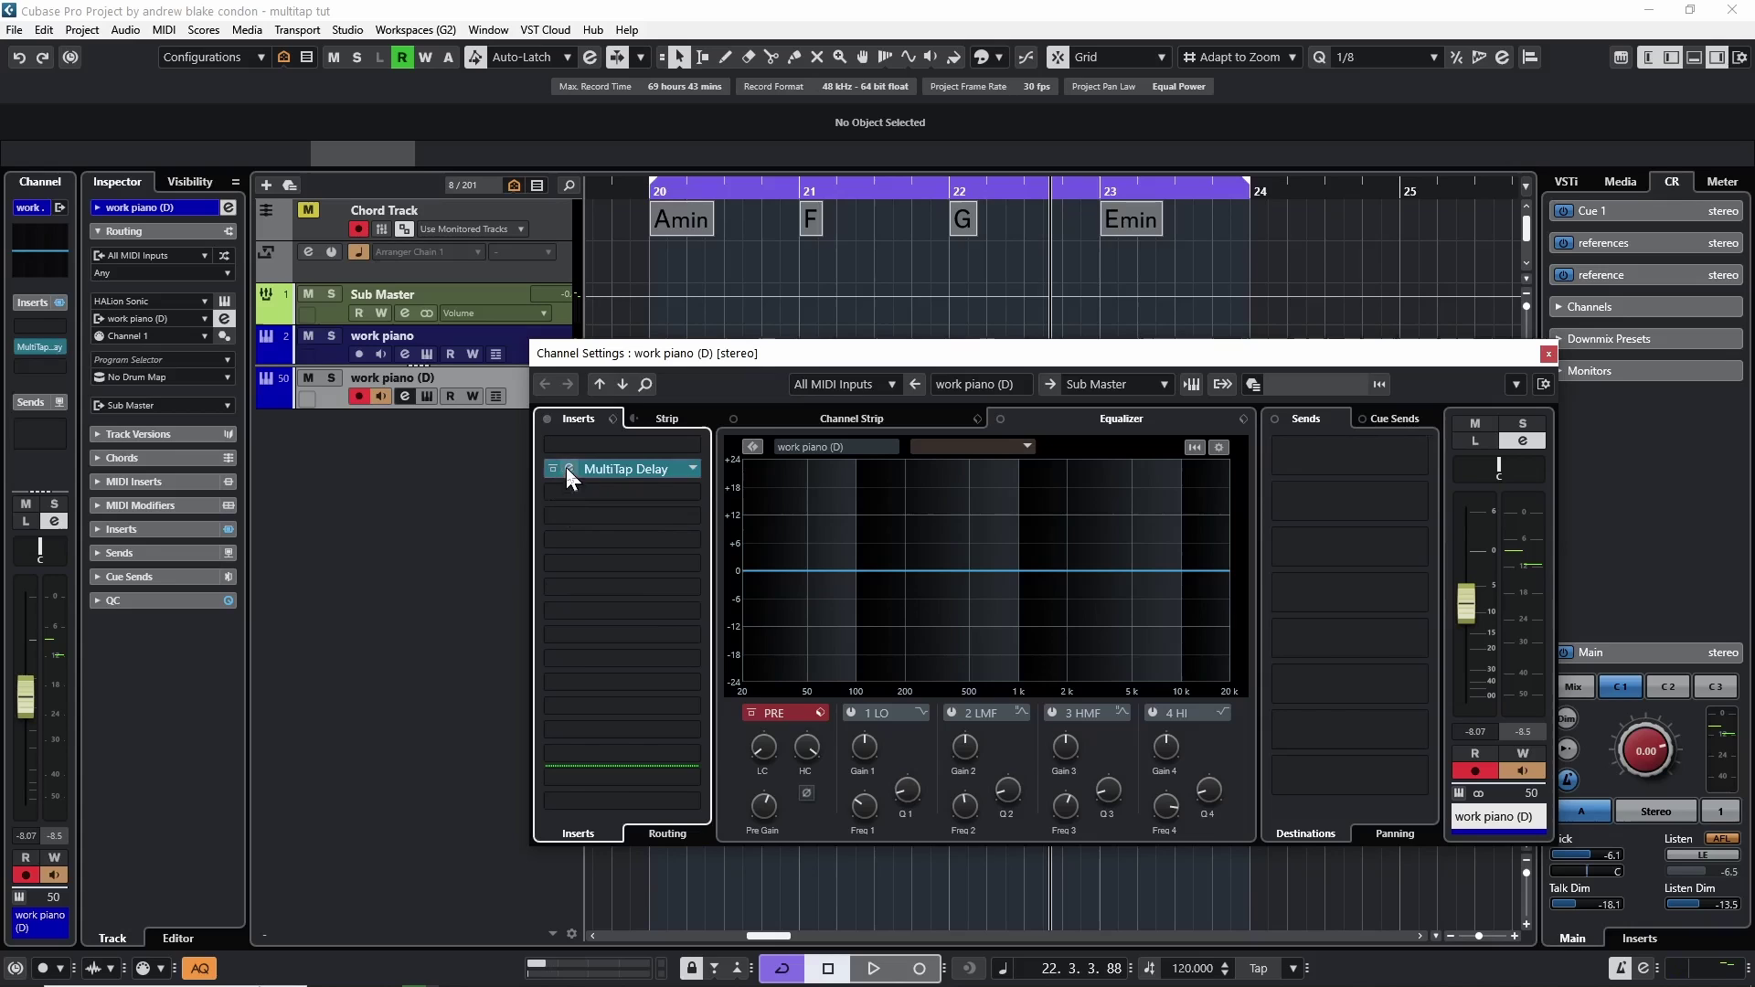
click(566, 468)
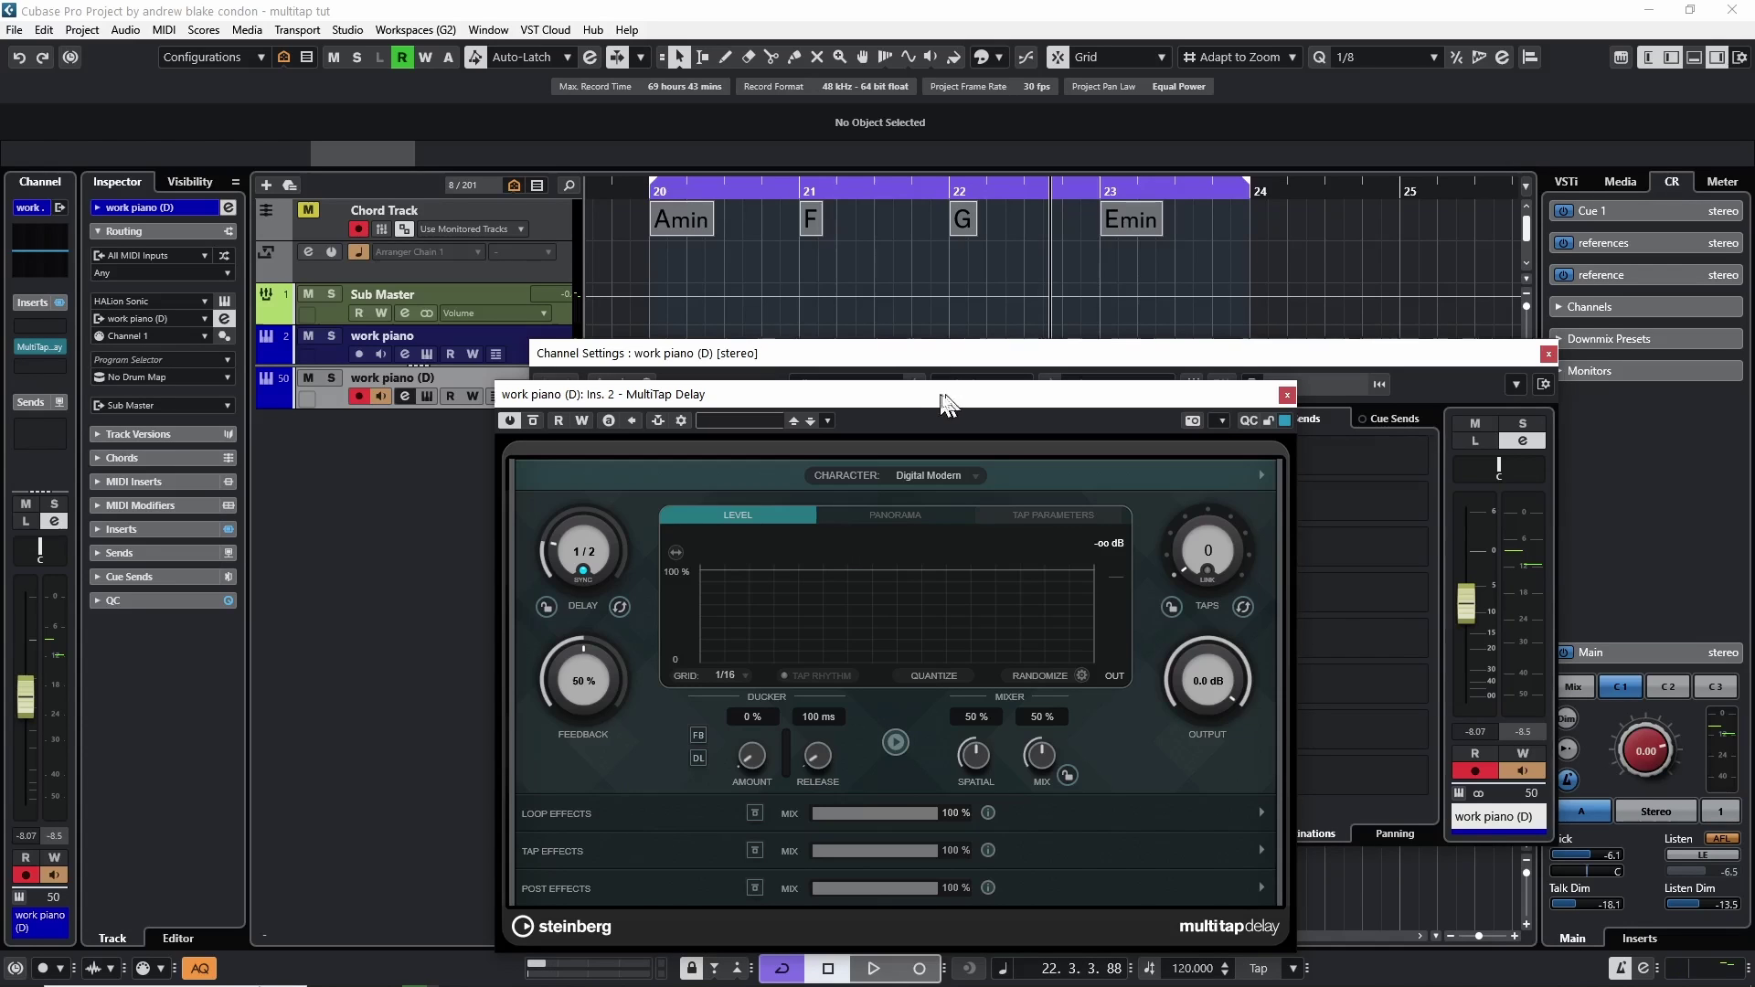
Scroll the Delay knob to a dotted eighth (1/8 D) and toggle Sync off and back on
drag(900, 392, 798, 272)
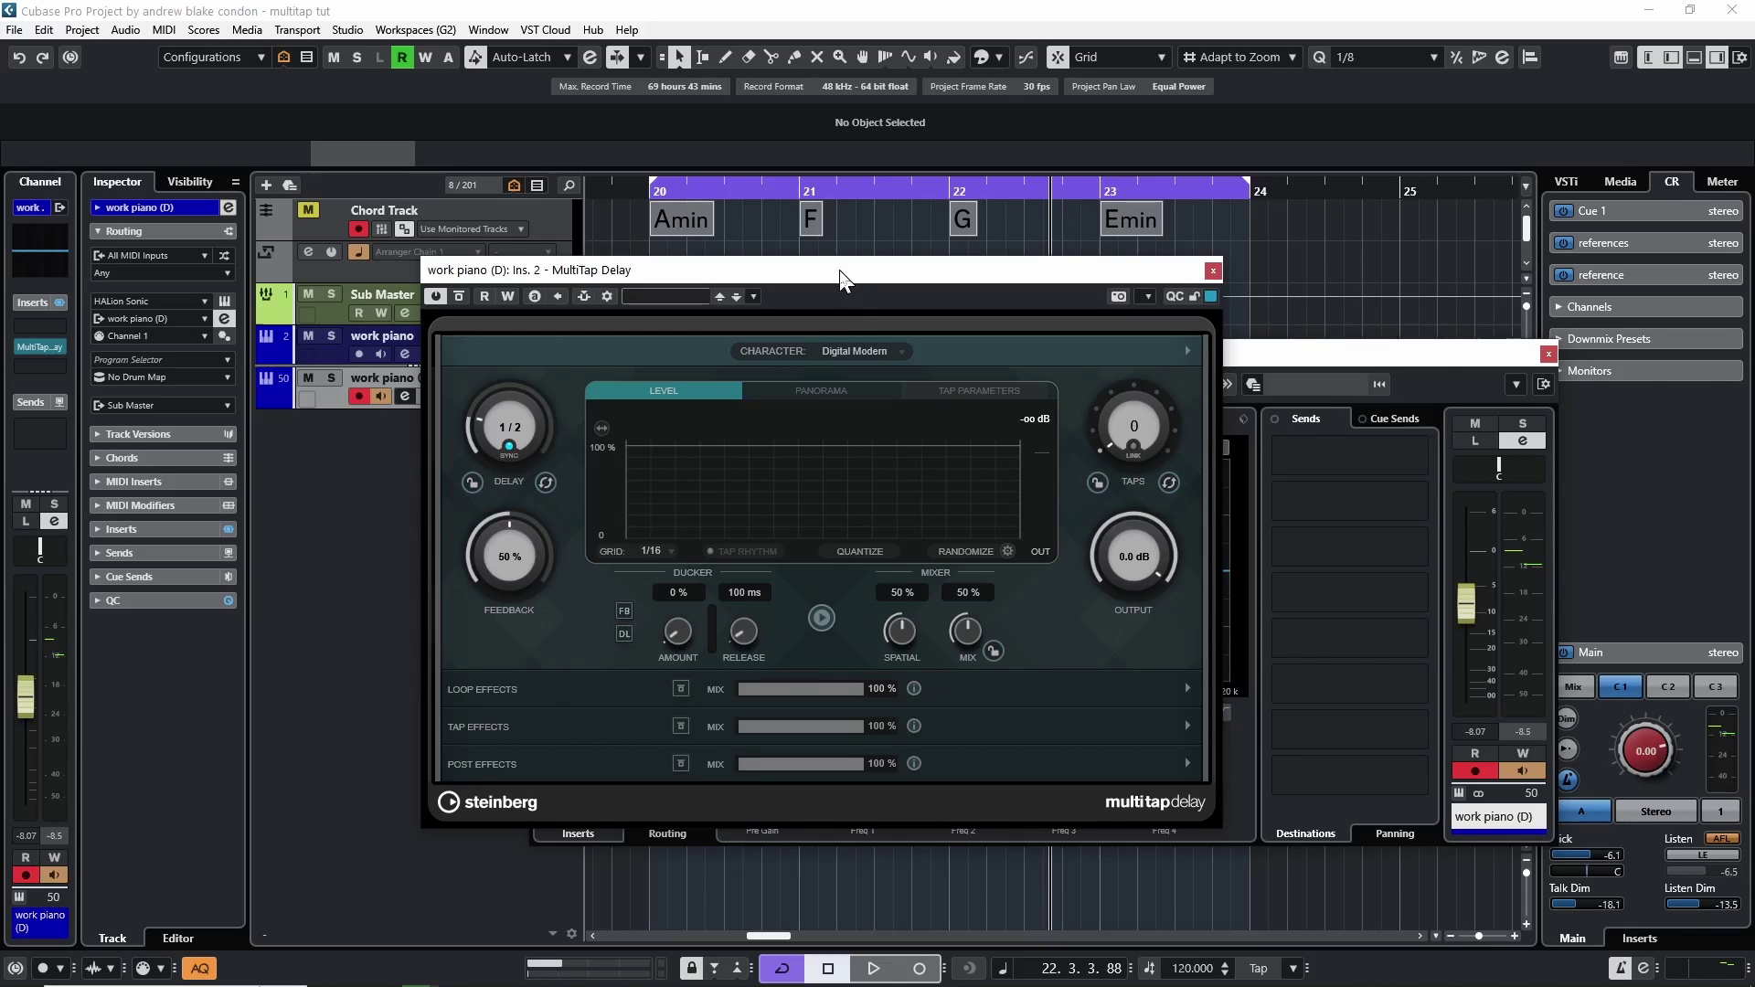
key(Up)
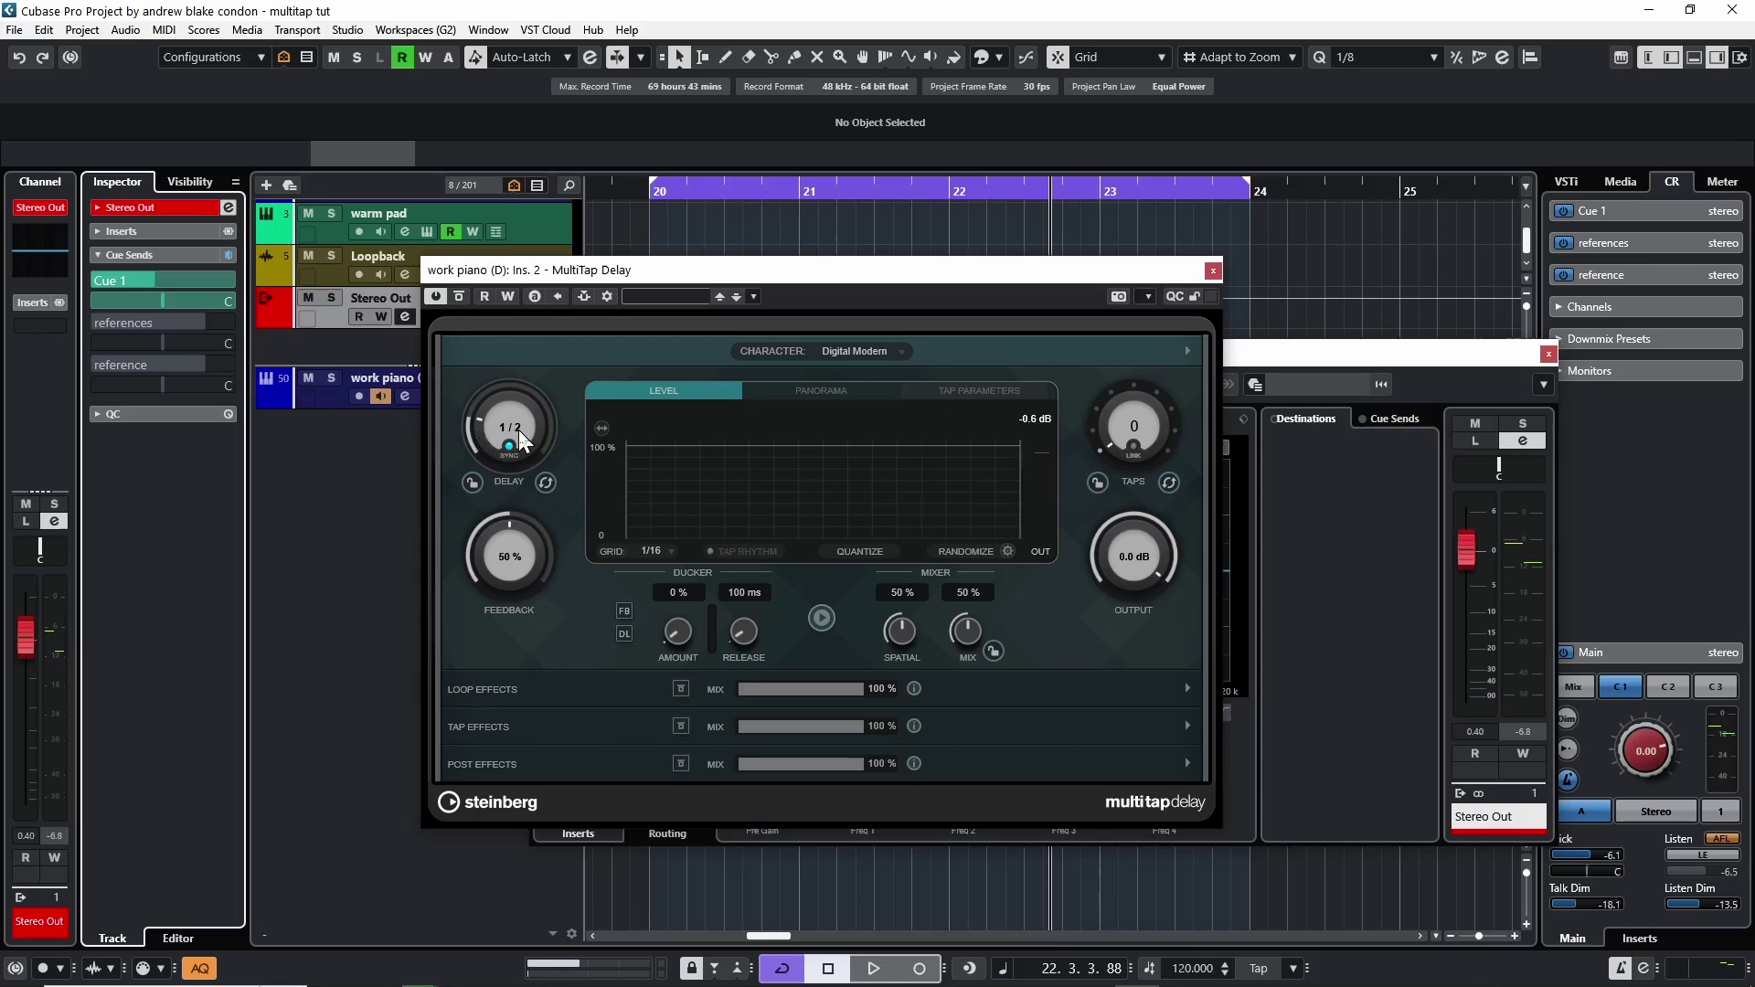
scroll(518, 430, down, 2)
scroll(519, 430, up, 4)
scroll(517, 430, up, 3)
scroll(521, 438, up, 2)
scroll(521, 435, up, 1)
scroll(501, 429, up, 1)
scroll(497, 428, up, 5)
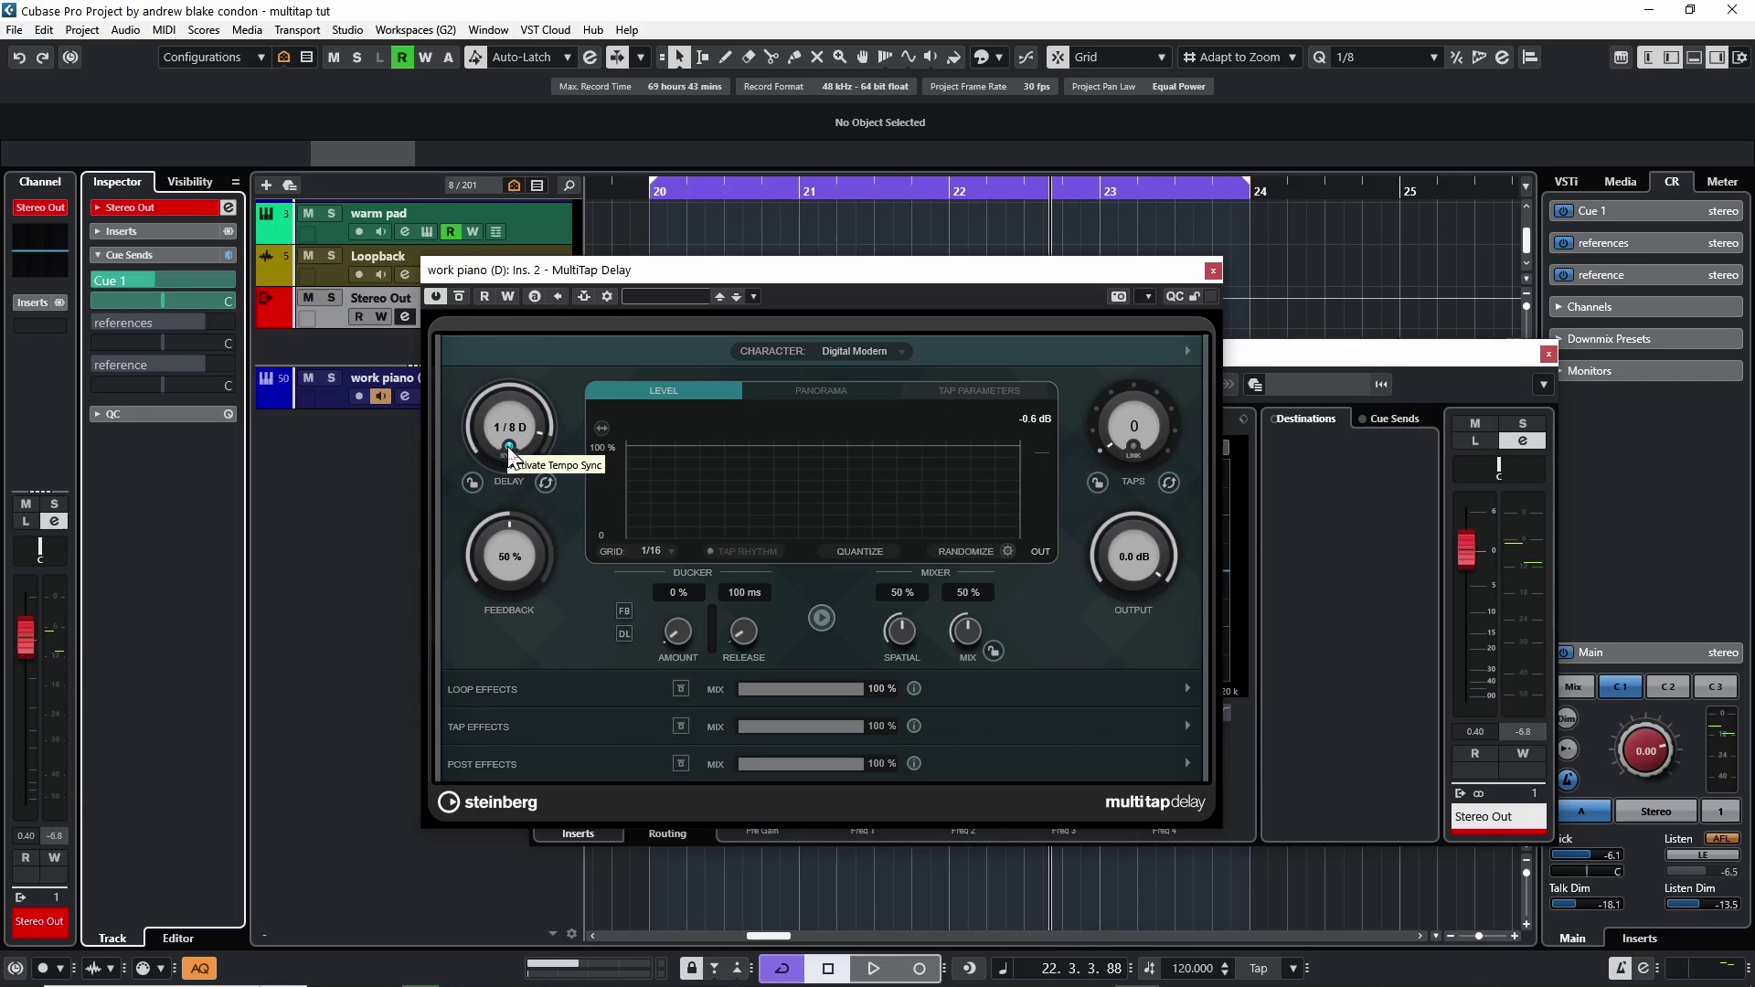
click(509, 448)
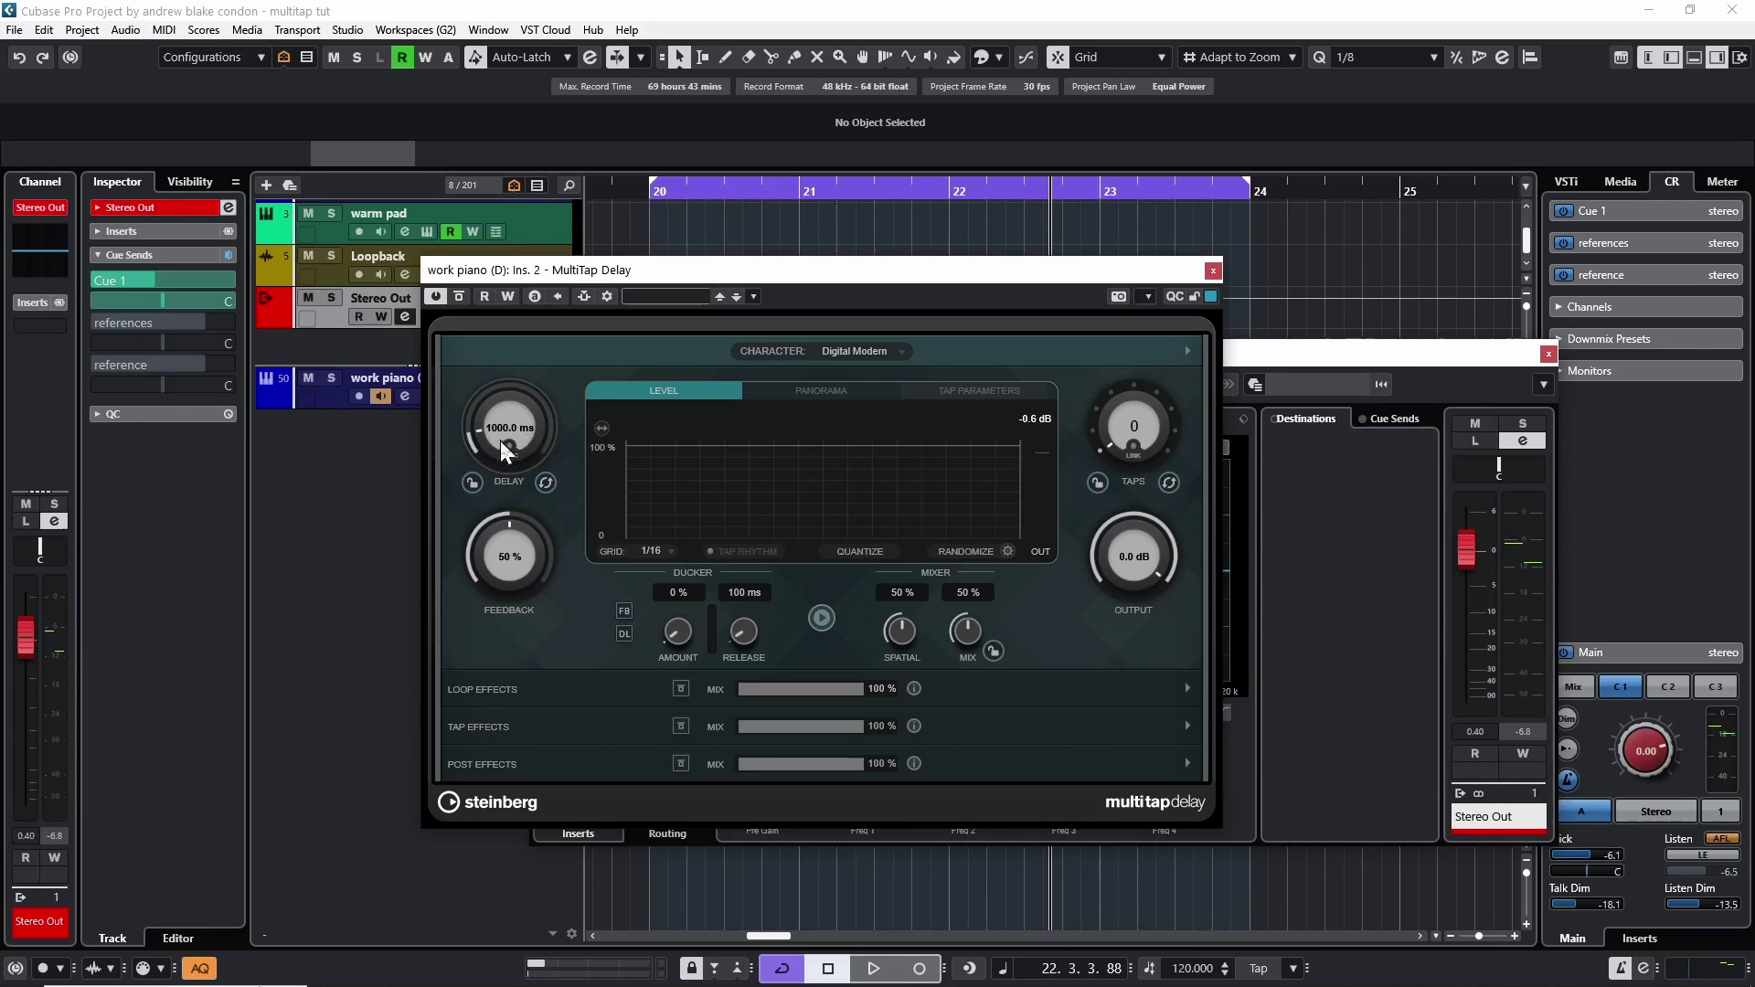
click(501, 446)
Create three delay taps in the Level display and drag taps 1 and 2 to spread them out
drag(715, 441, 750, 453)
scroll(529, 446, down, 3)
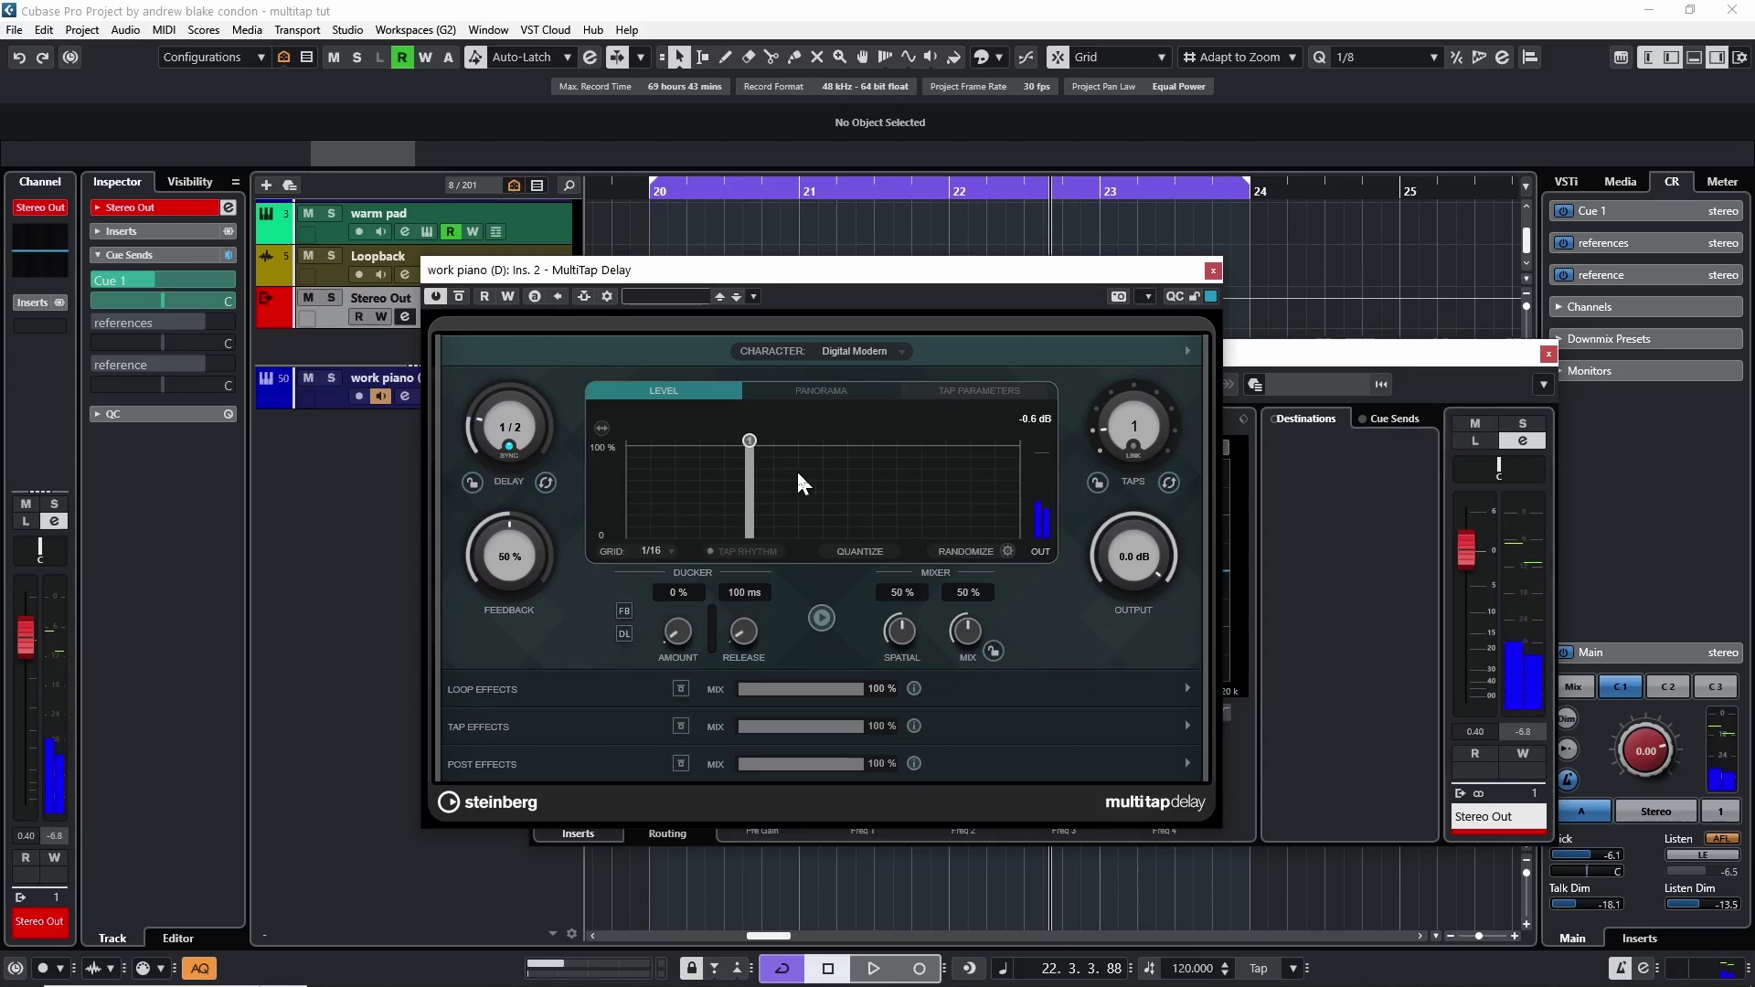
double_click(840, 440)
double_click(922, 441)
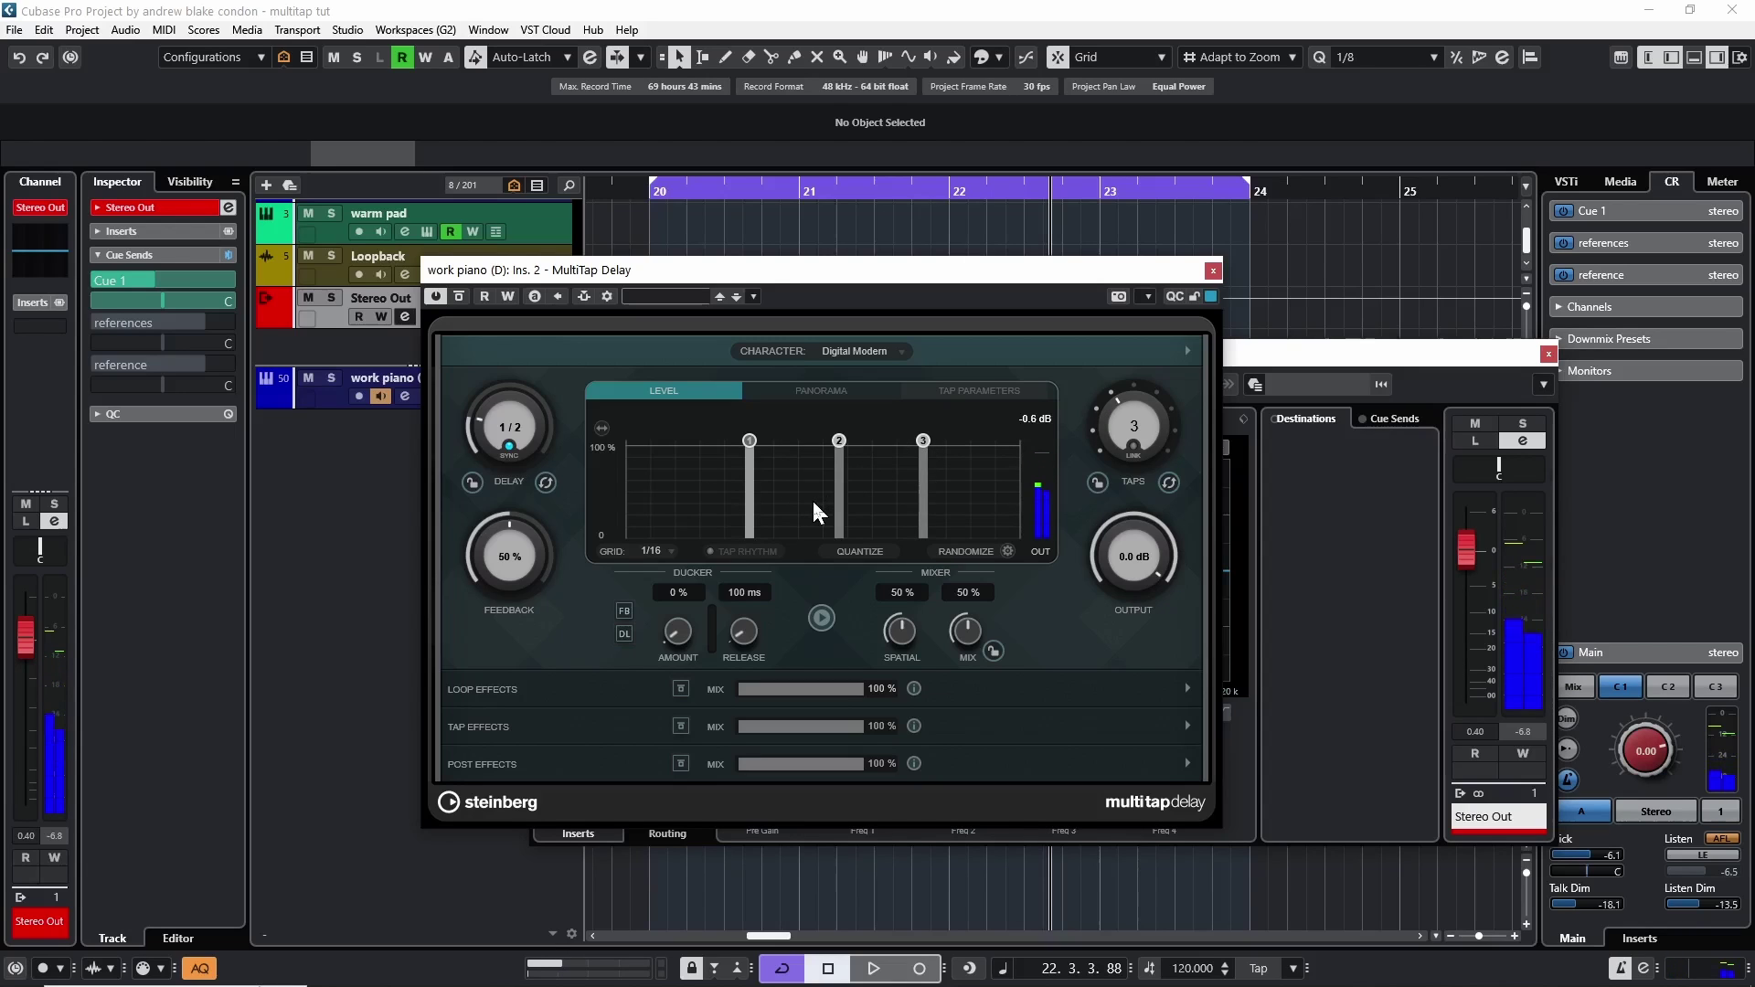
drag(748, 441, 676, 445)
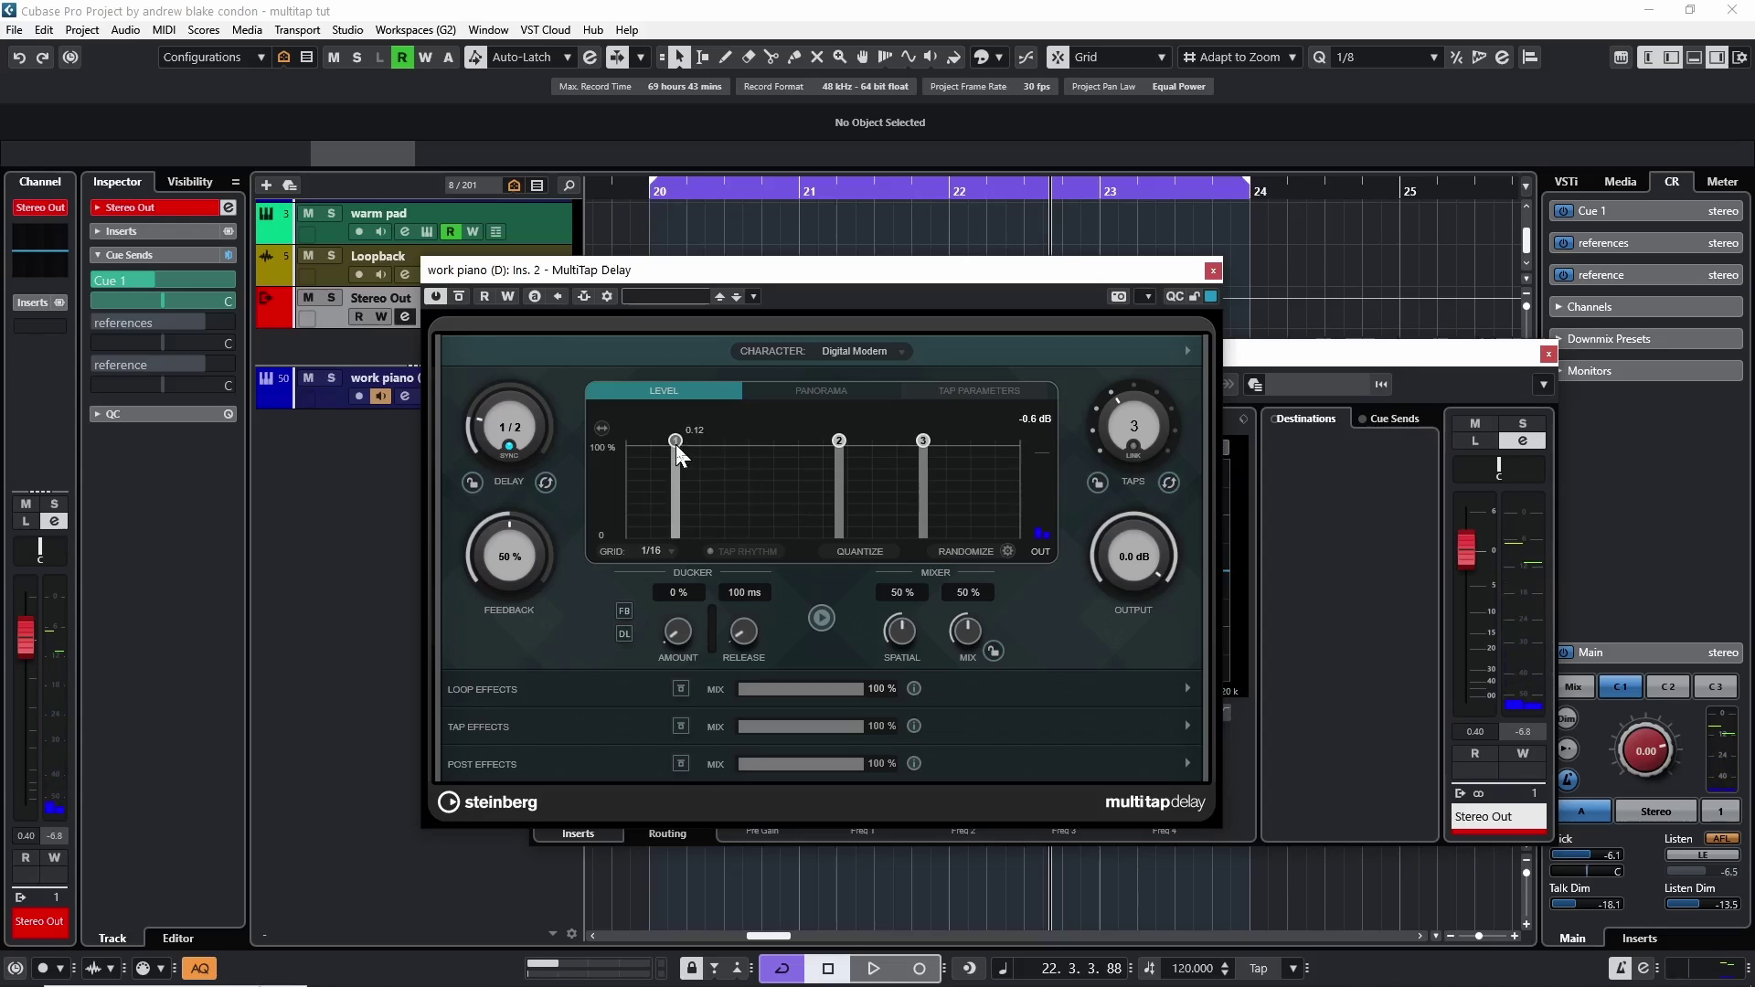
drag(838, 441, 774, 441)
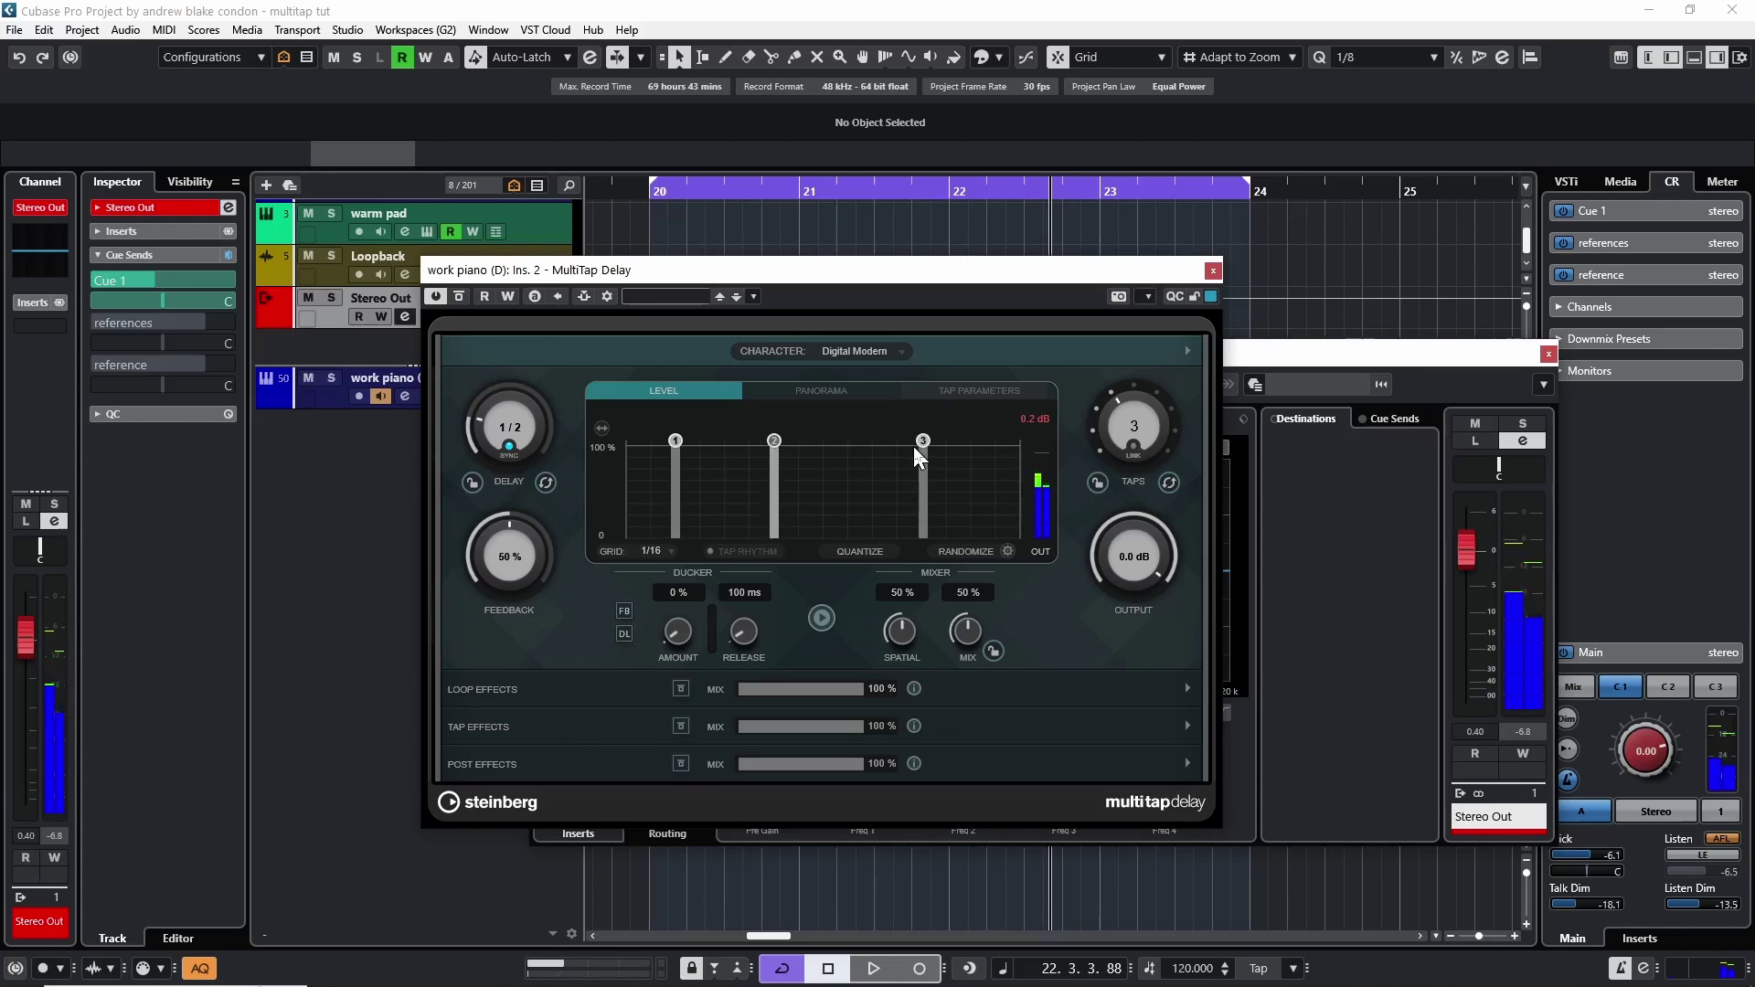
drag(772, 451, 902, 482)
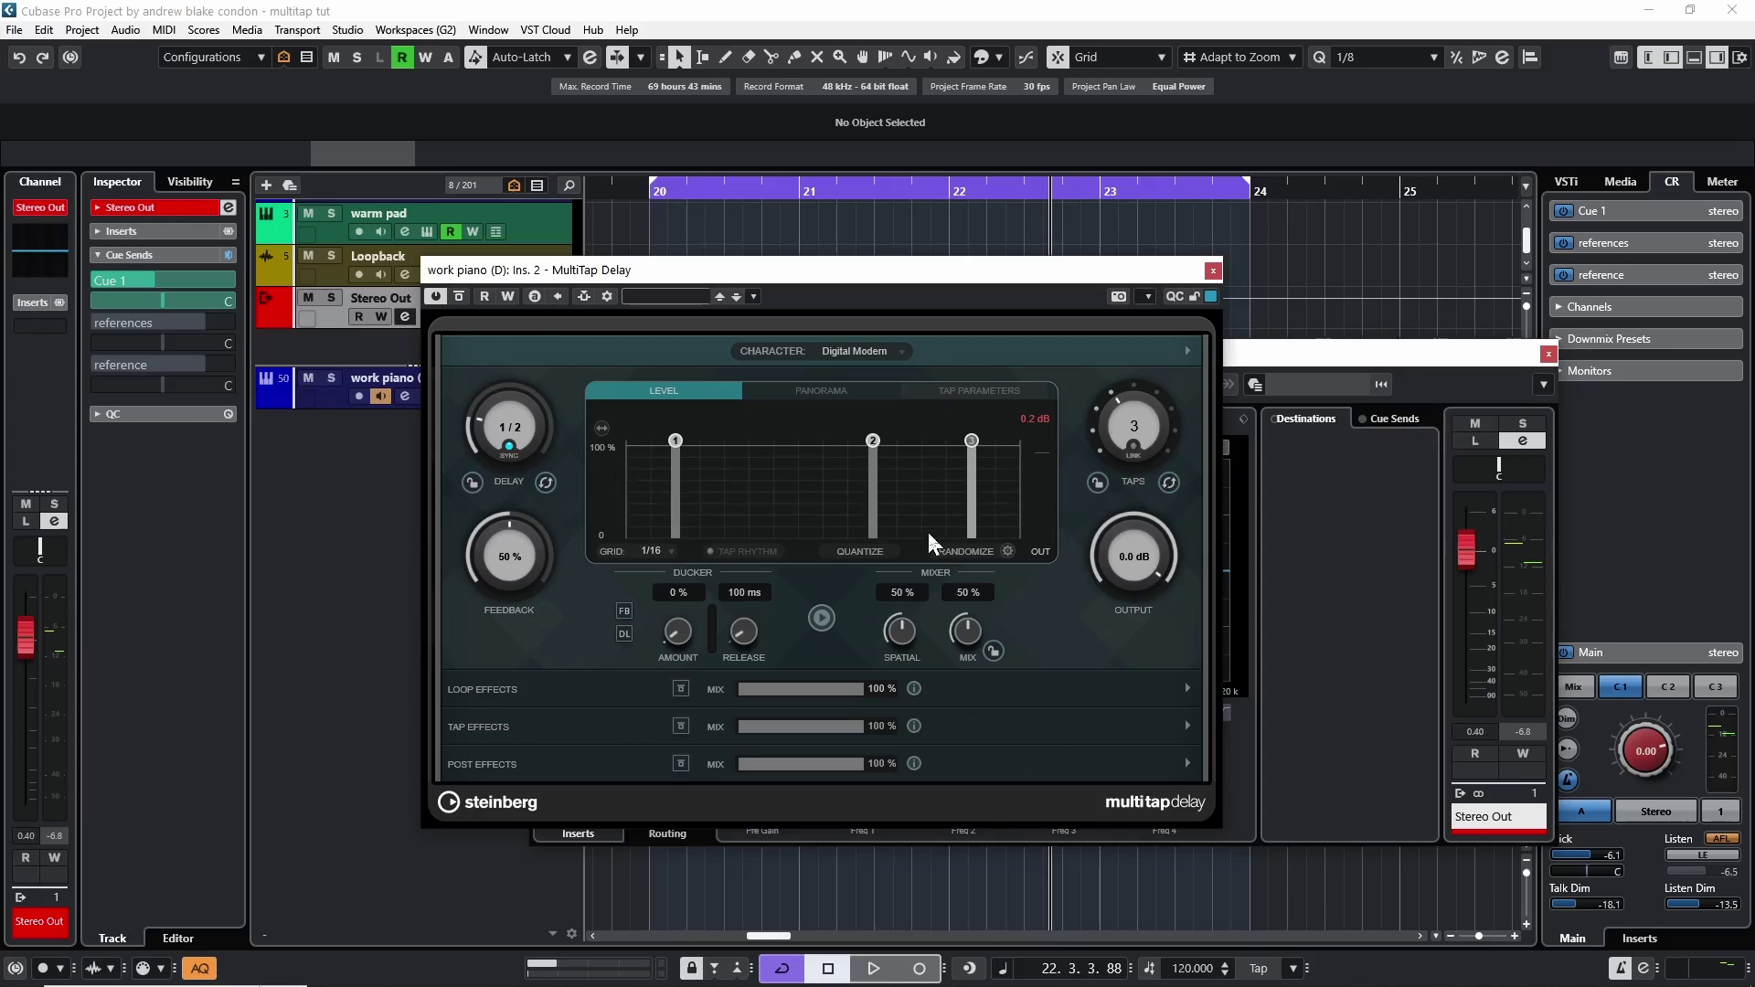
Switch the tap grid to 1/8 and reposition tap 2 onto it between the other taps
click(651, 553)
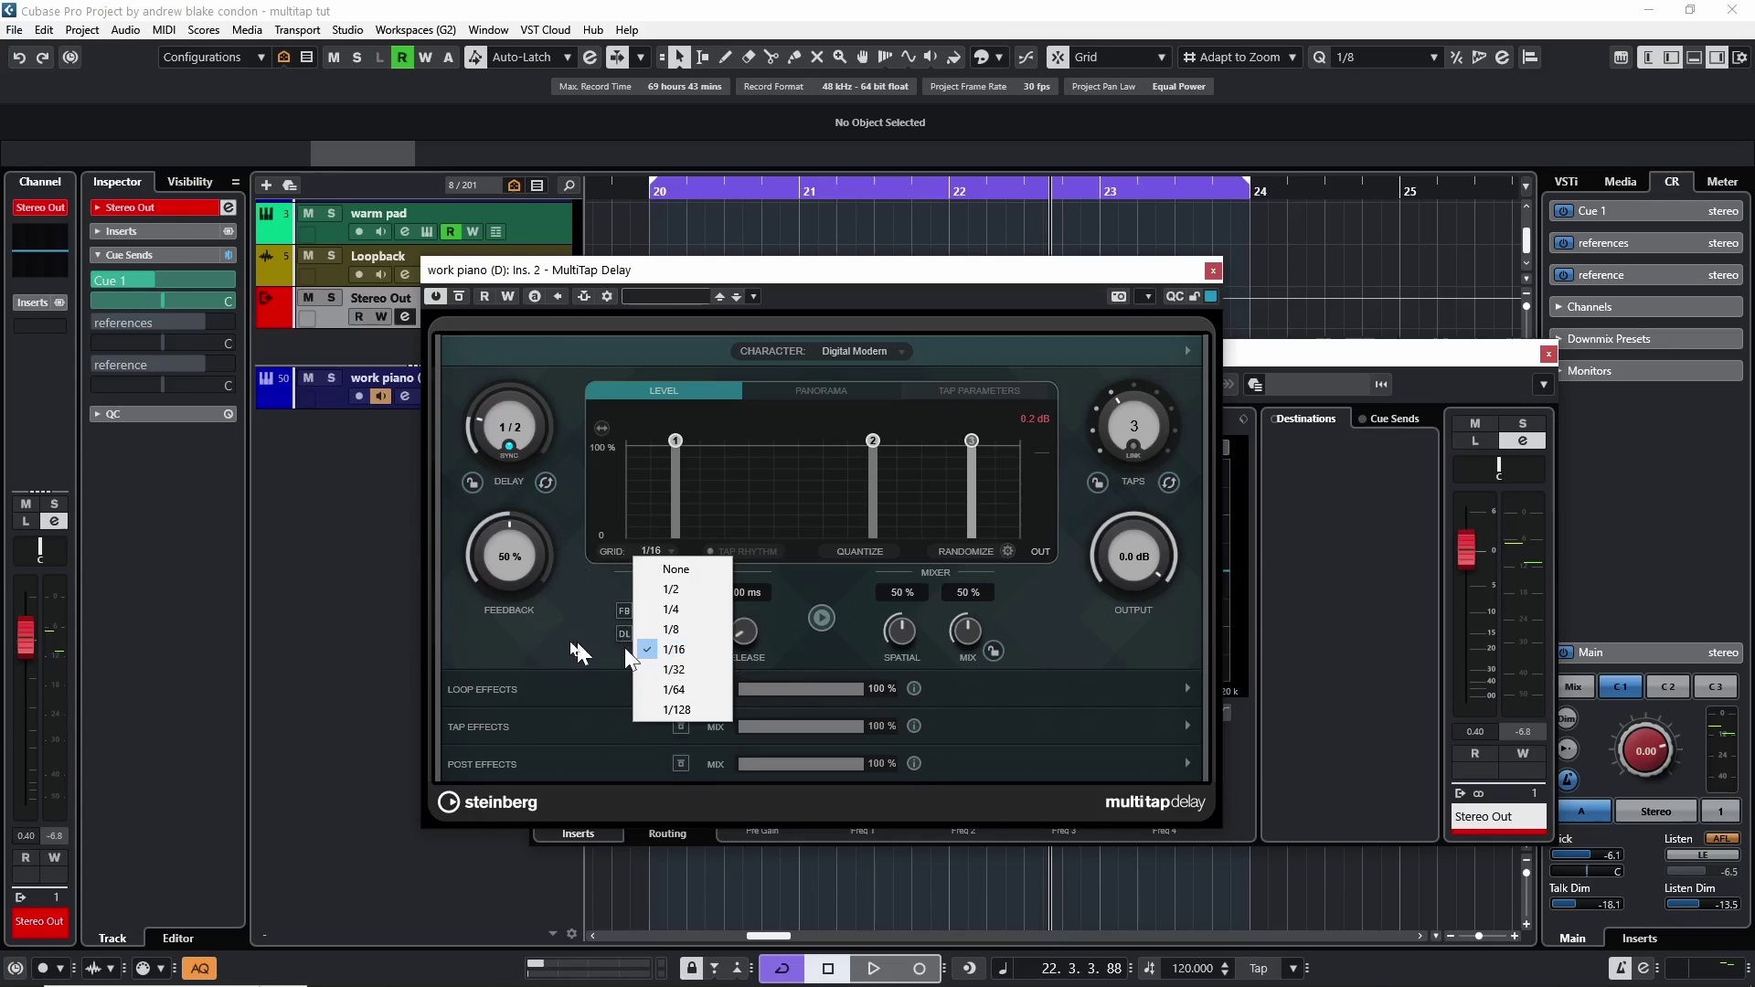
click(653, 529)
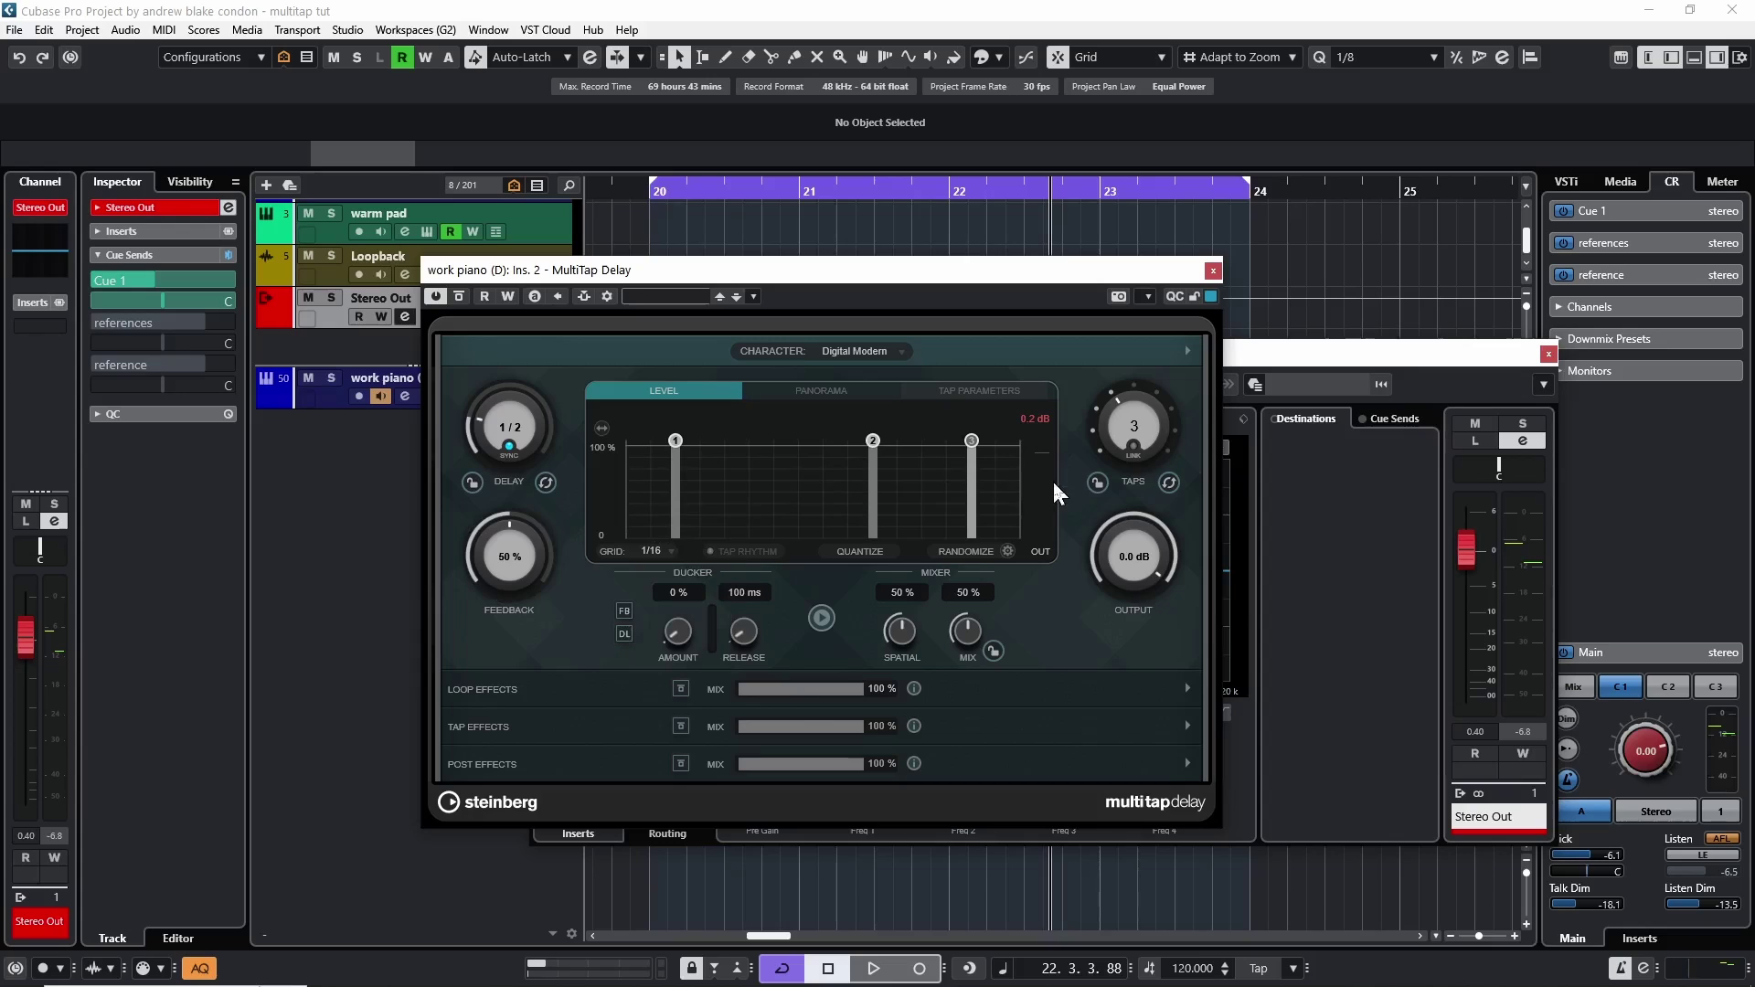
drag(870, 466, 775, 464)
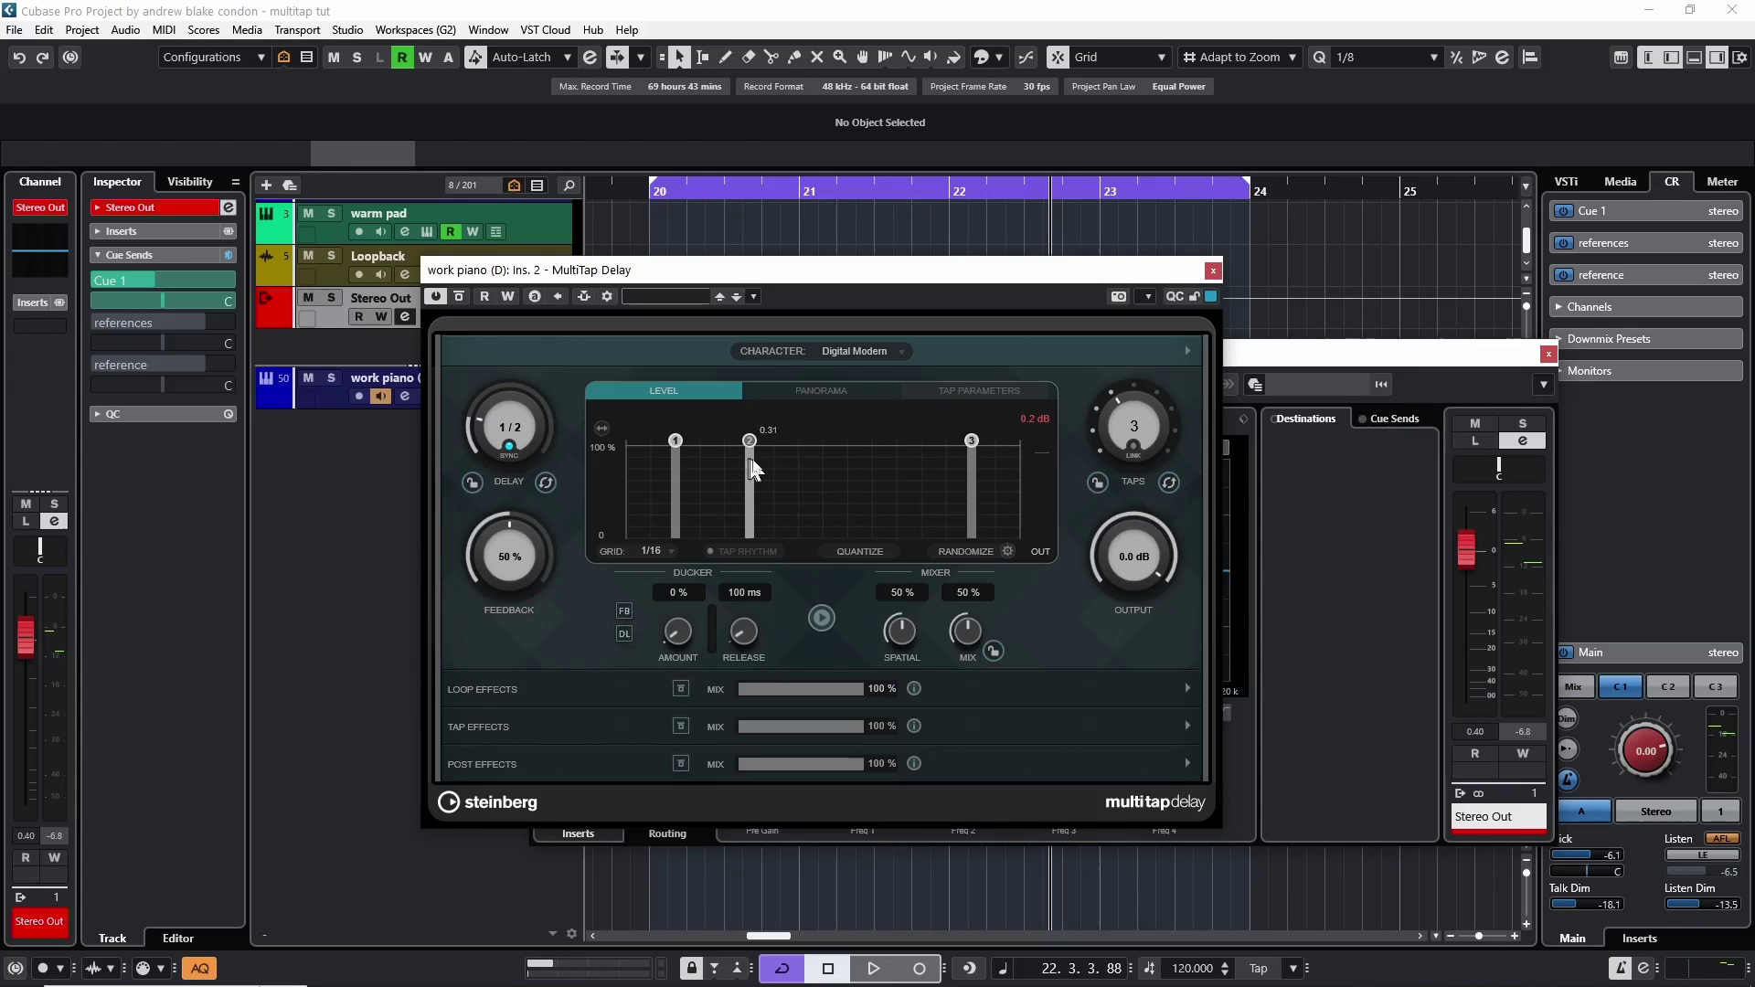
drag(752, 469, 873, 469)
click(656, 551)
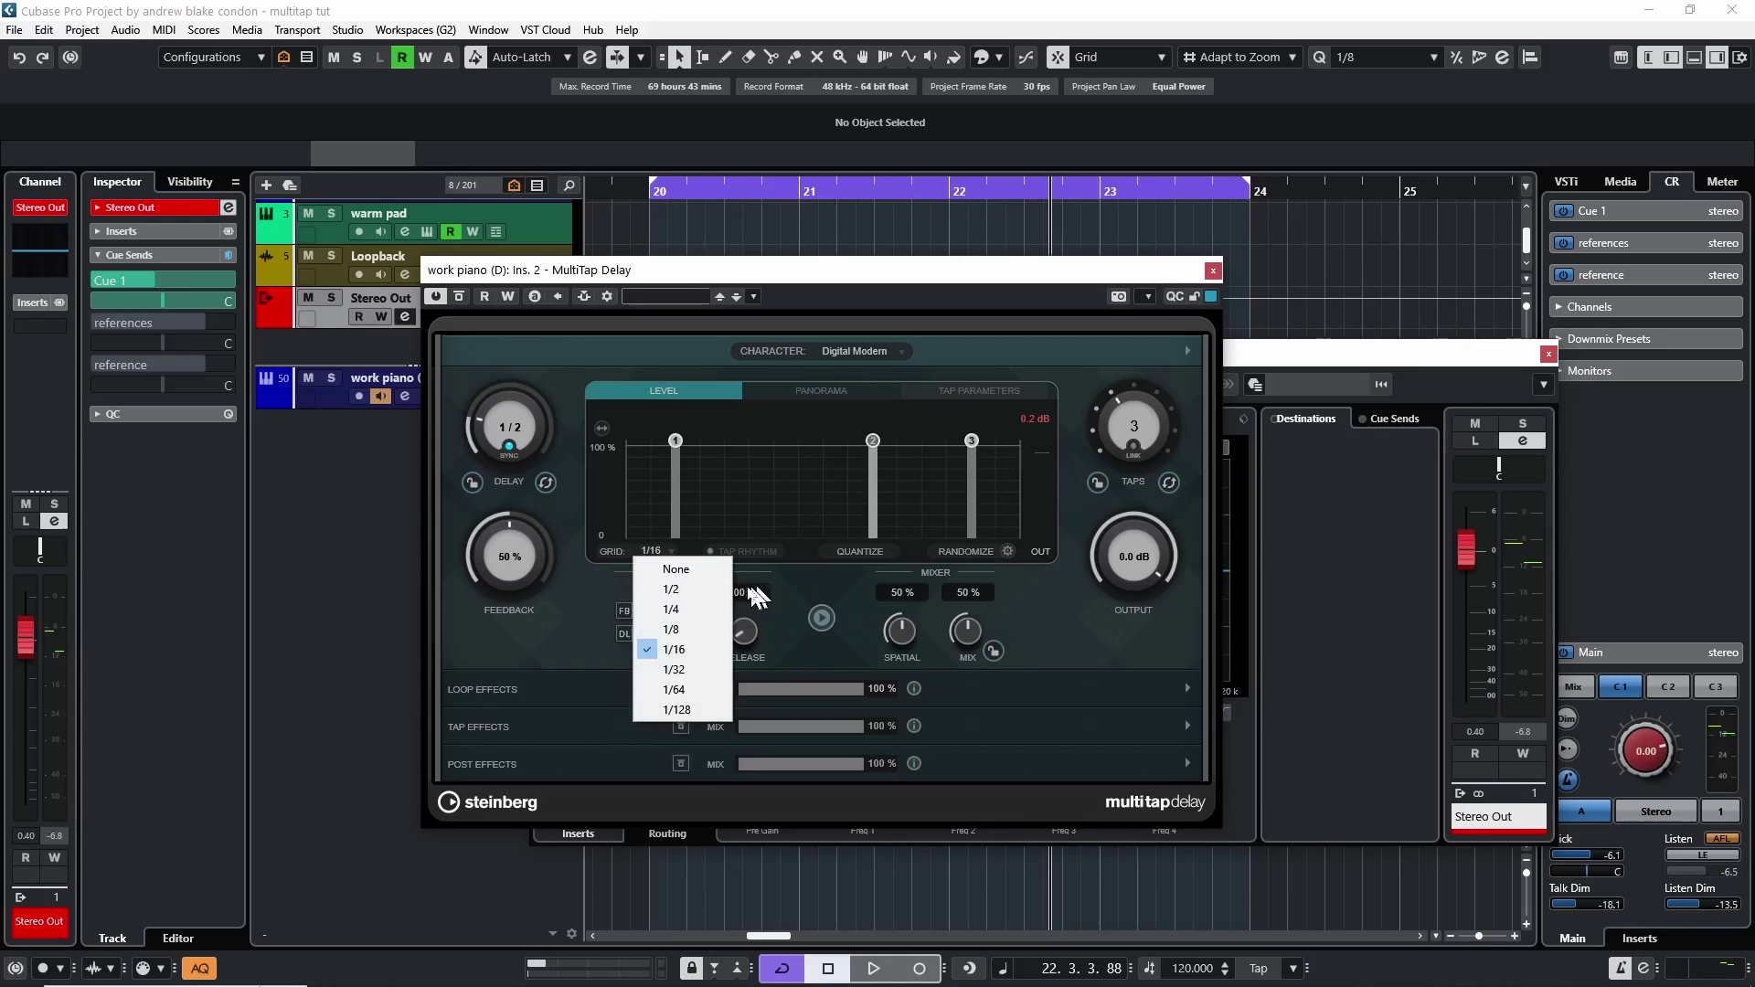
click(689, 629)
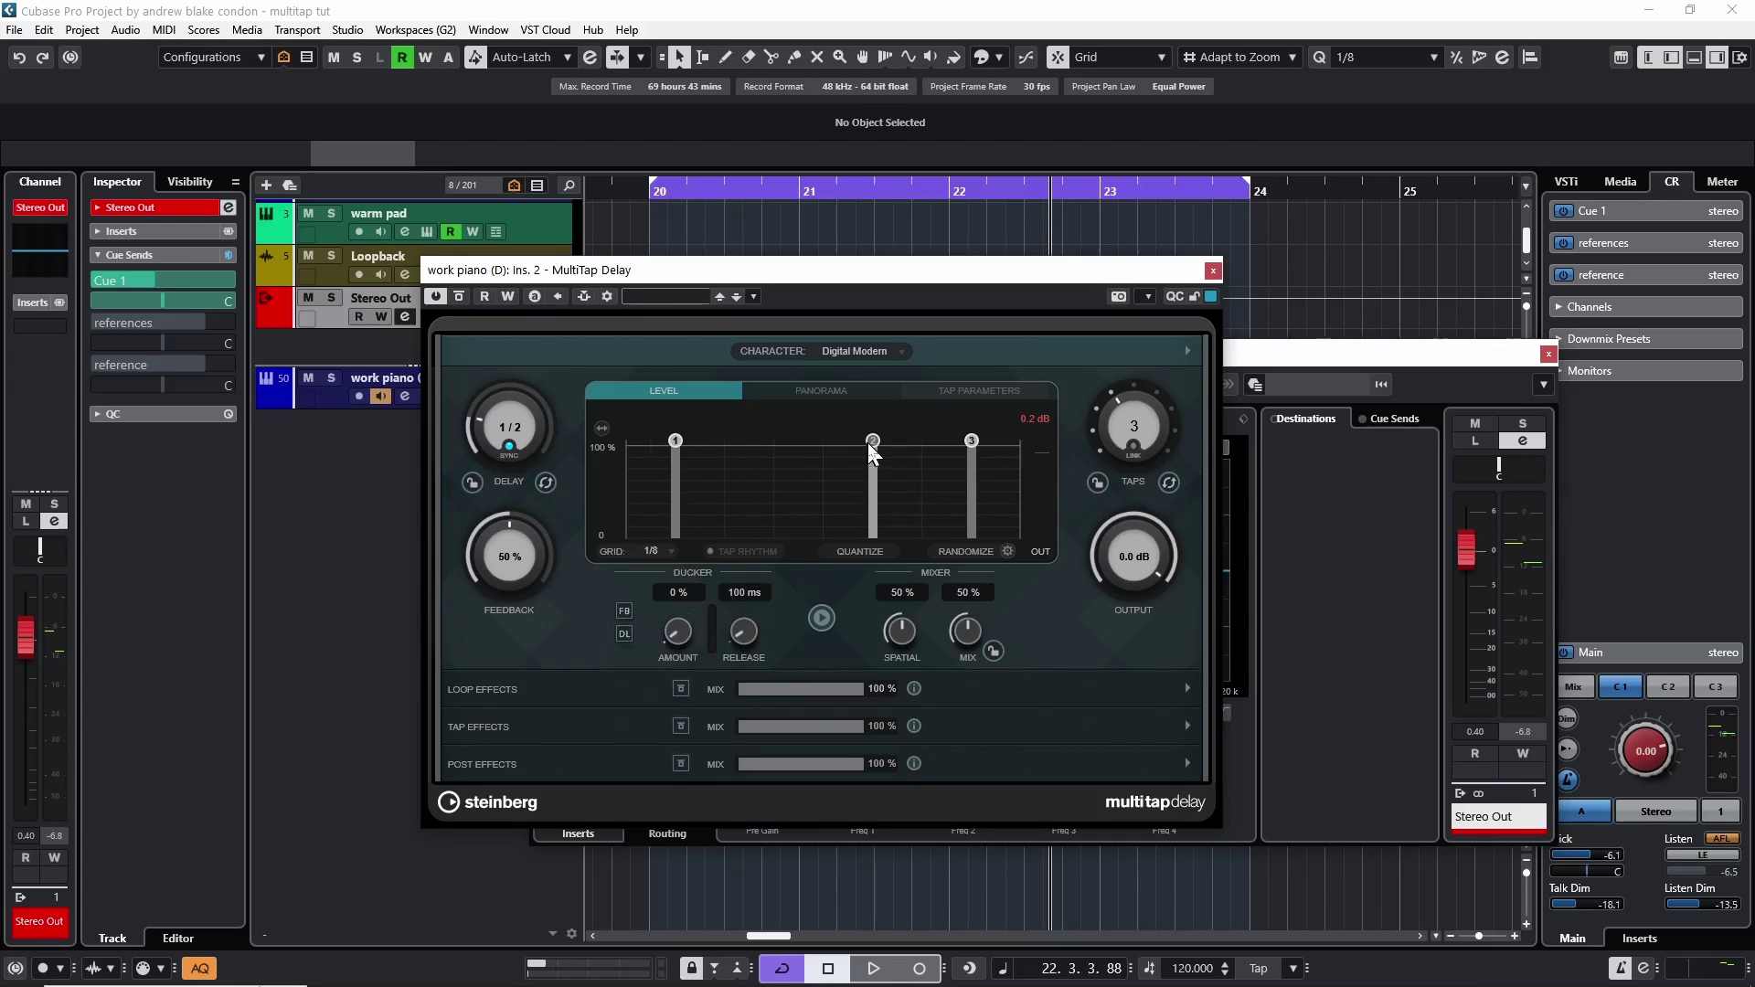
drag(869, 443, 836, 462)
drag(824, 439, 847, 437)
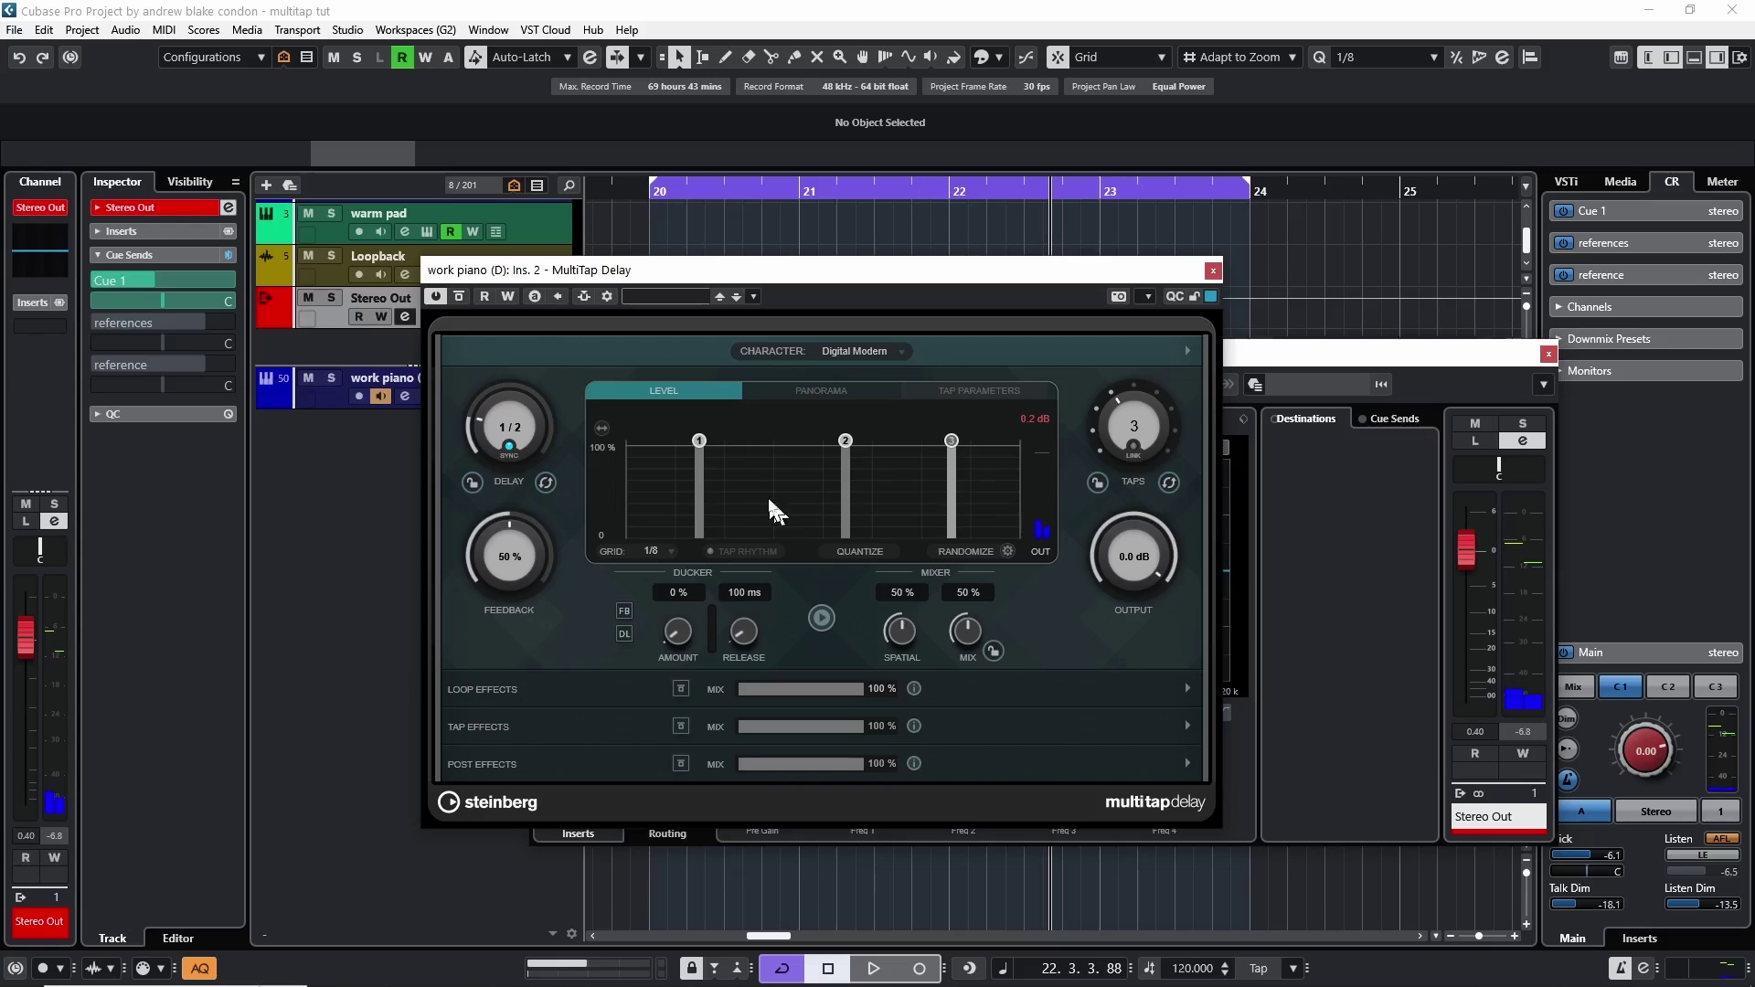
Delete all three existing delay taps
double_click(698, 444)
double_click(847, 439)
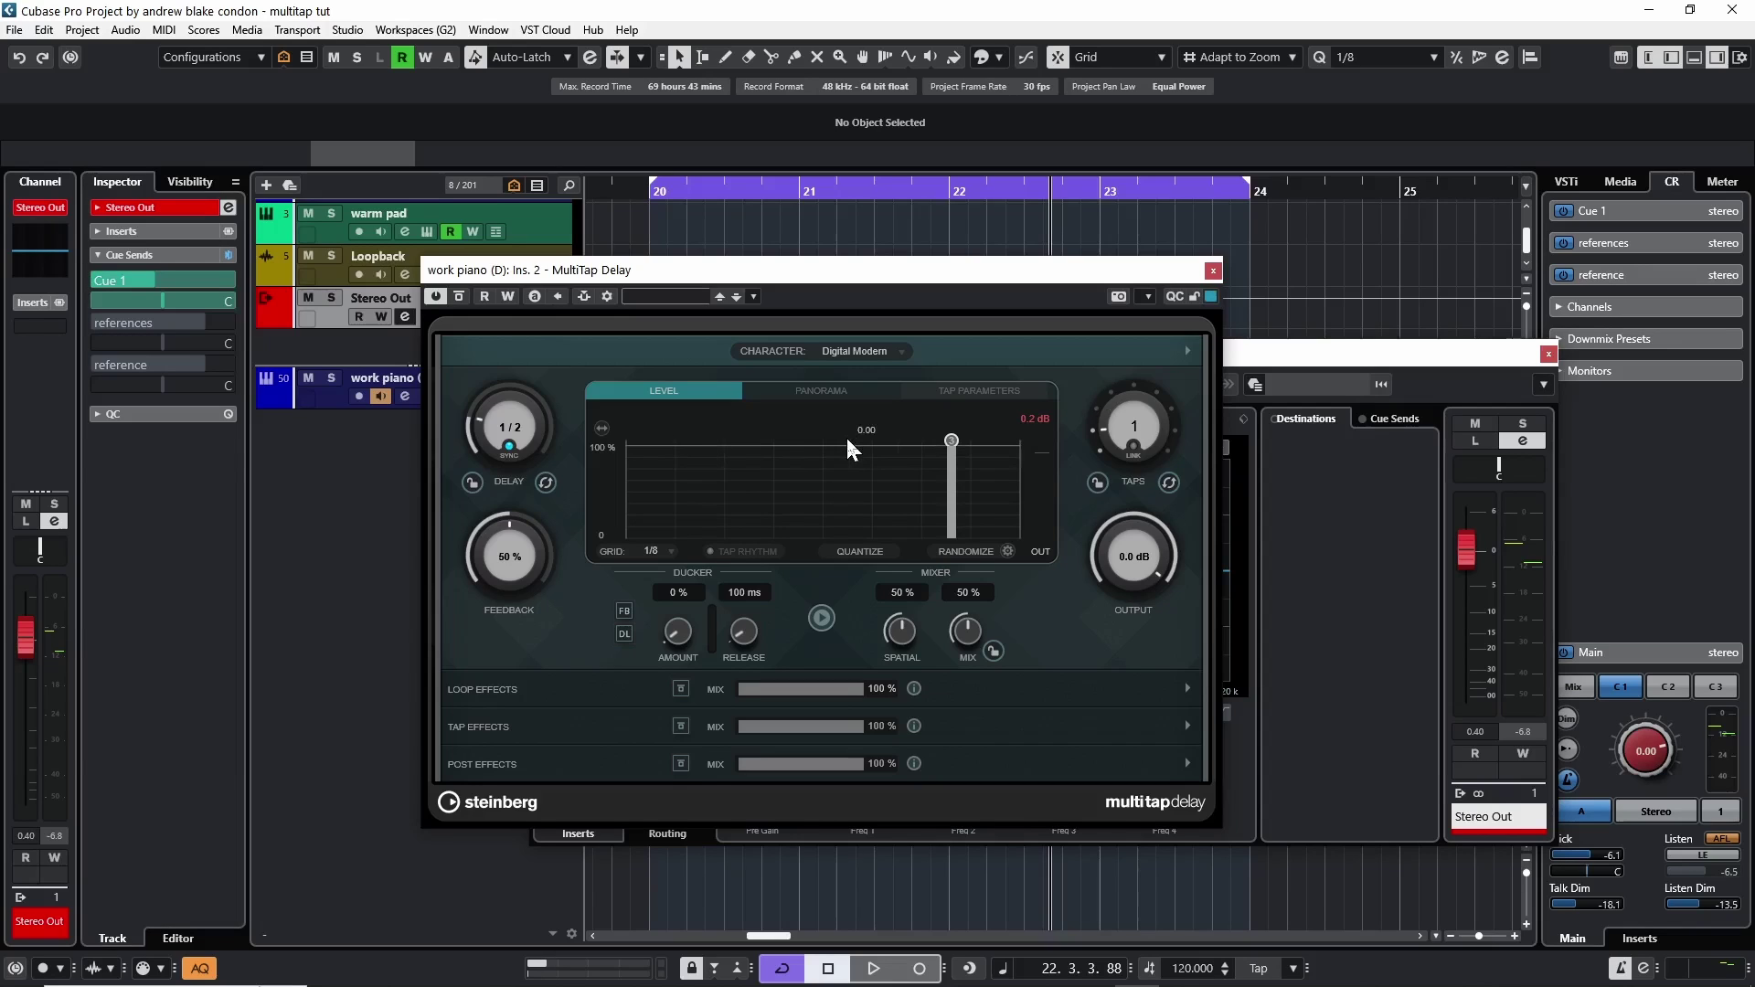
double_click(951, 439)
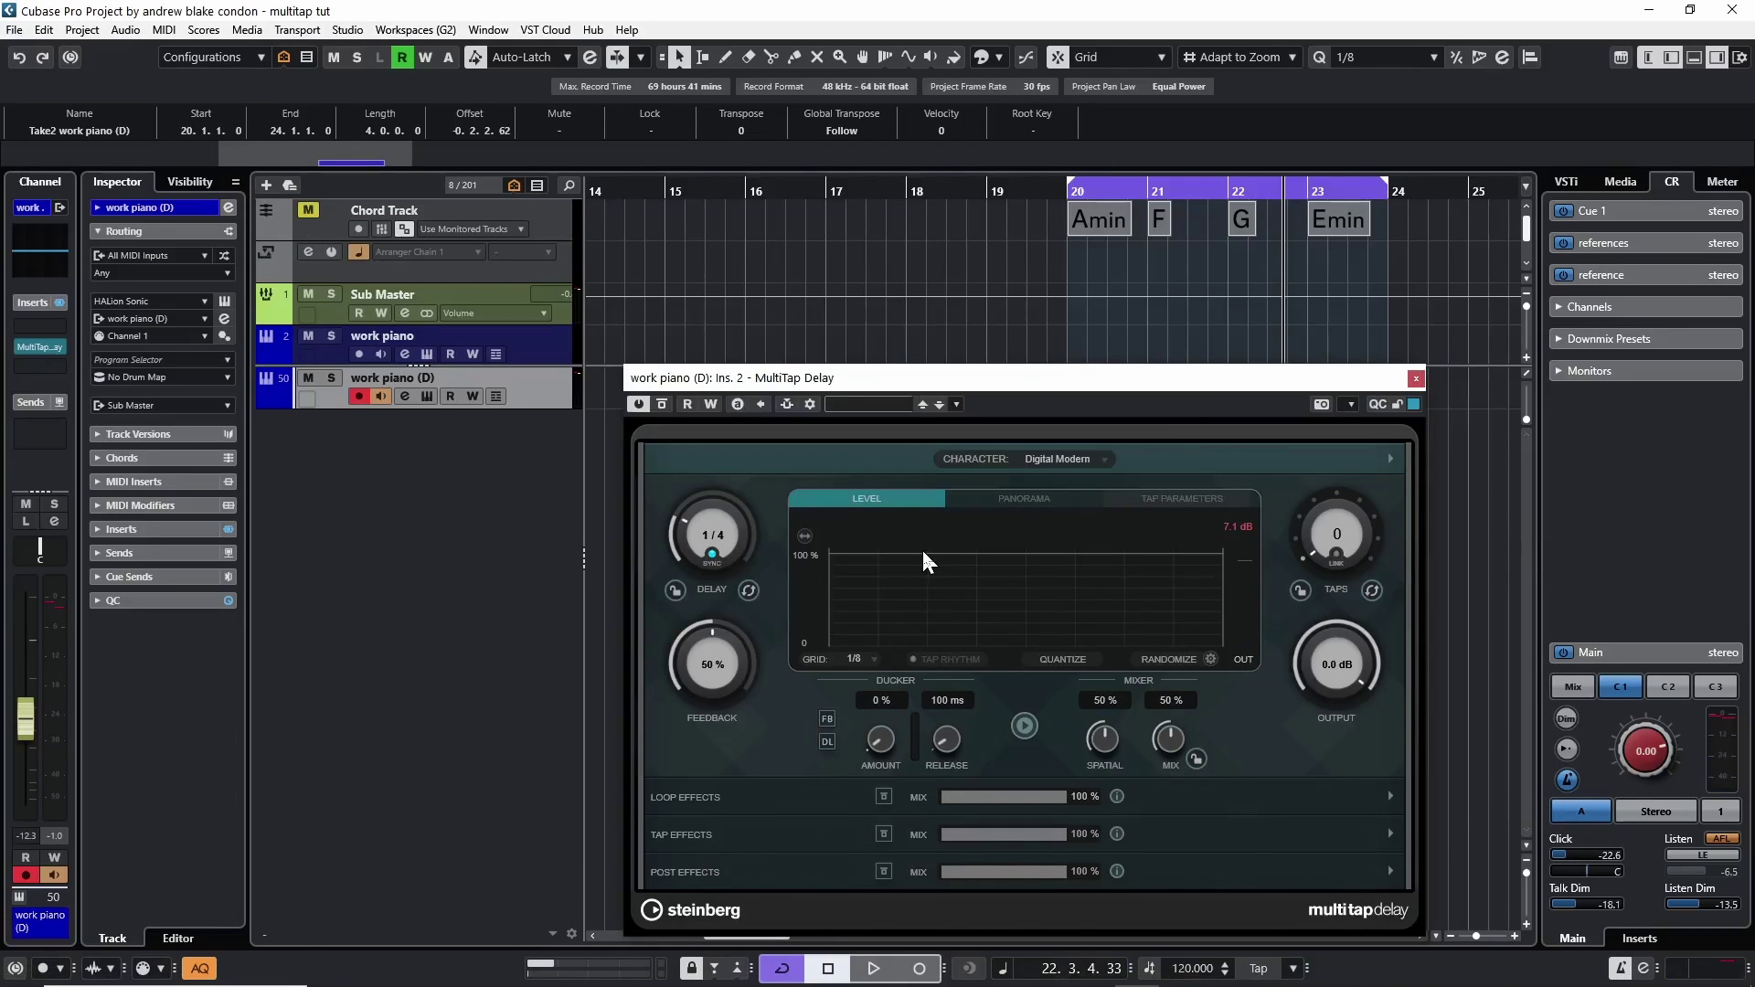
Add three new full-level taps, evenly spaced in the level display
double_click(922, 547)
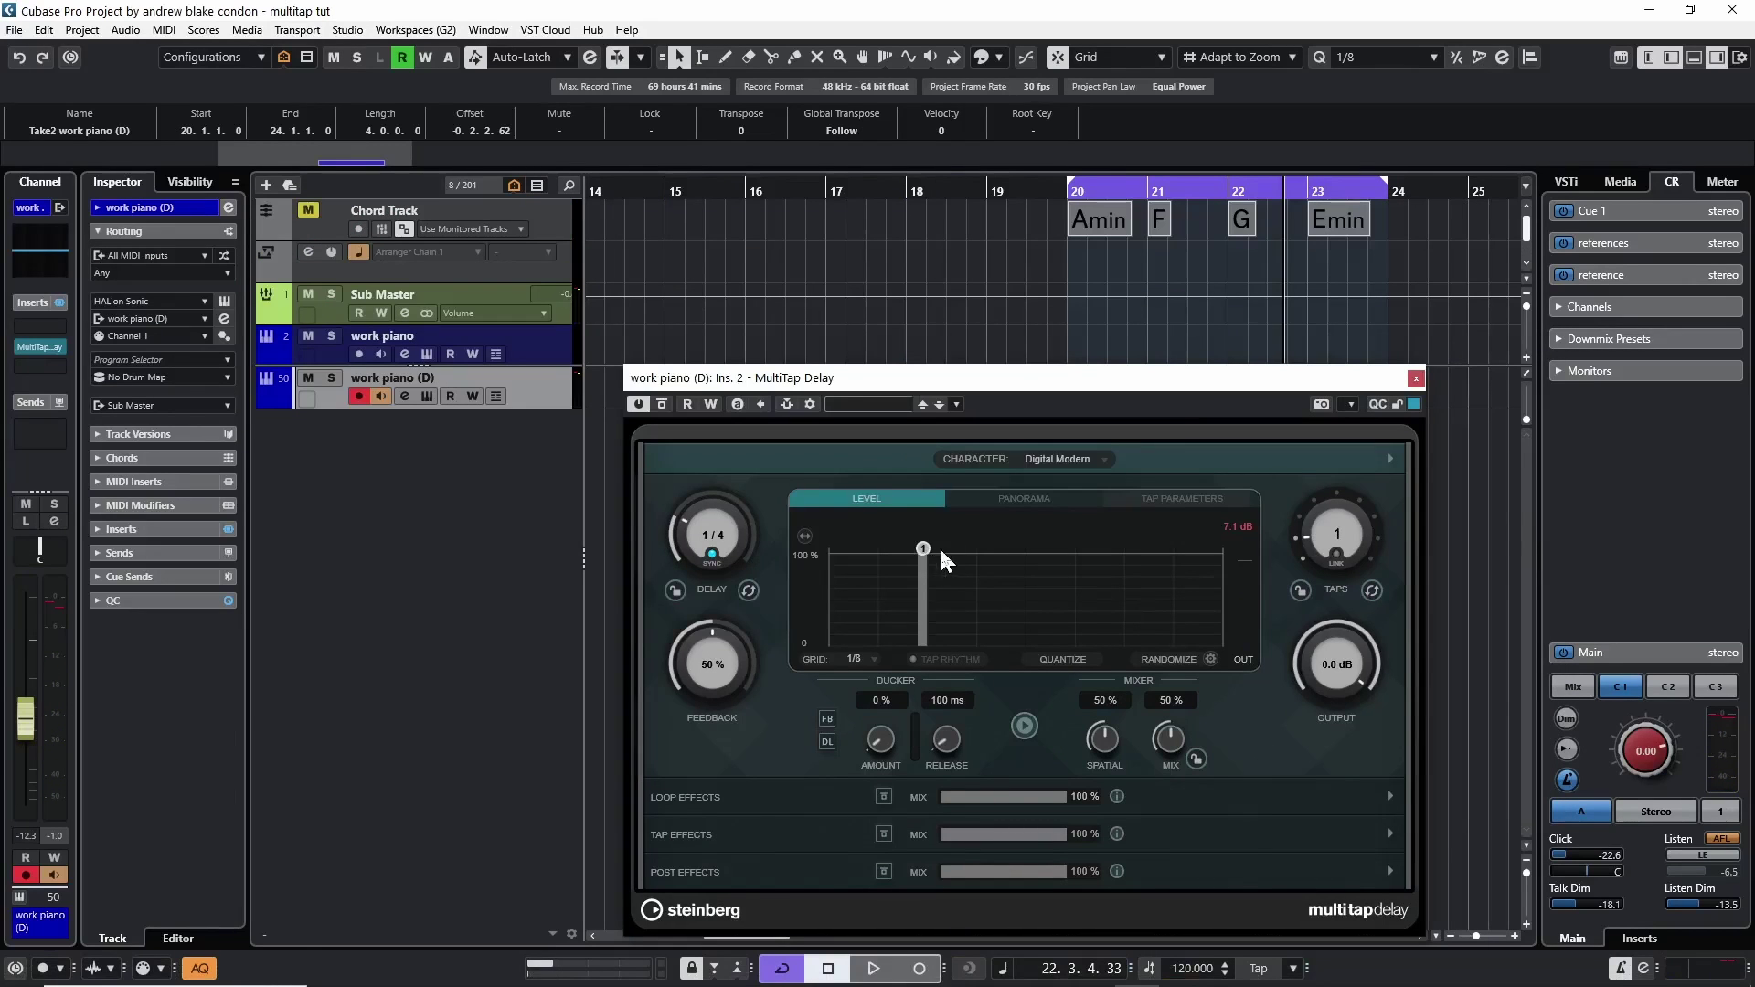
double_click(1025, 547)
double_click(1130, 549)
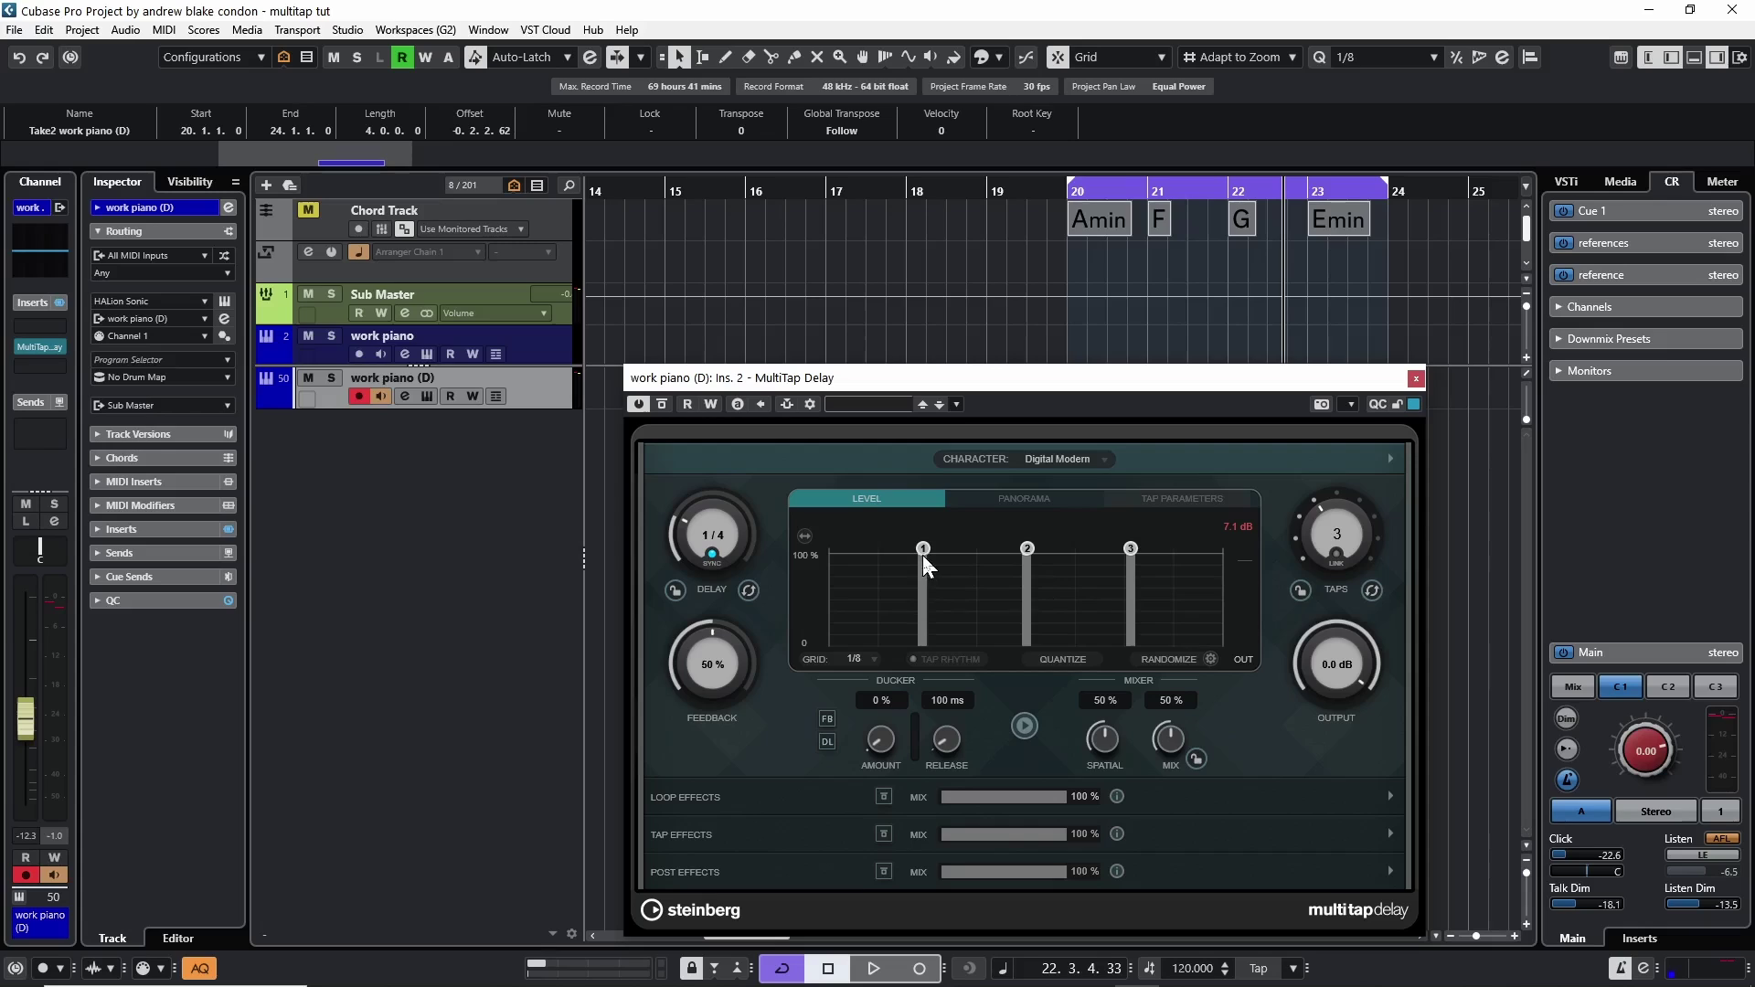
Lower tap 1 to 67 % and experiment with tap 2's level and timing during playback
mouse_move(923, 554)
mouse_down()
mouse_move(925, 589)
mouse_move(923, 547)
mouse_up()
key(space)
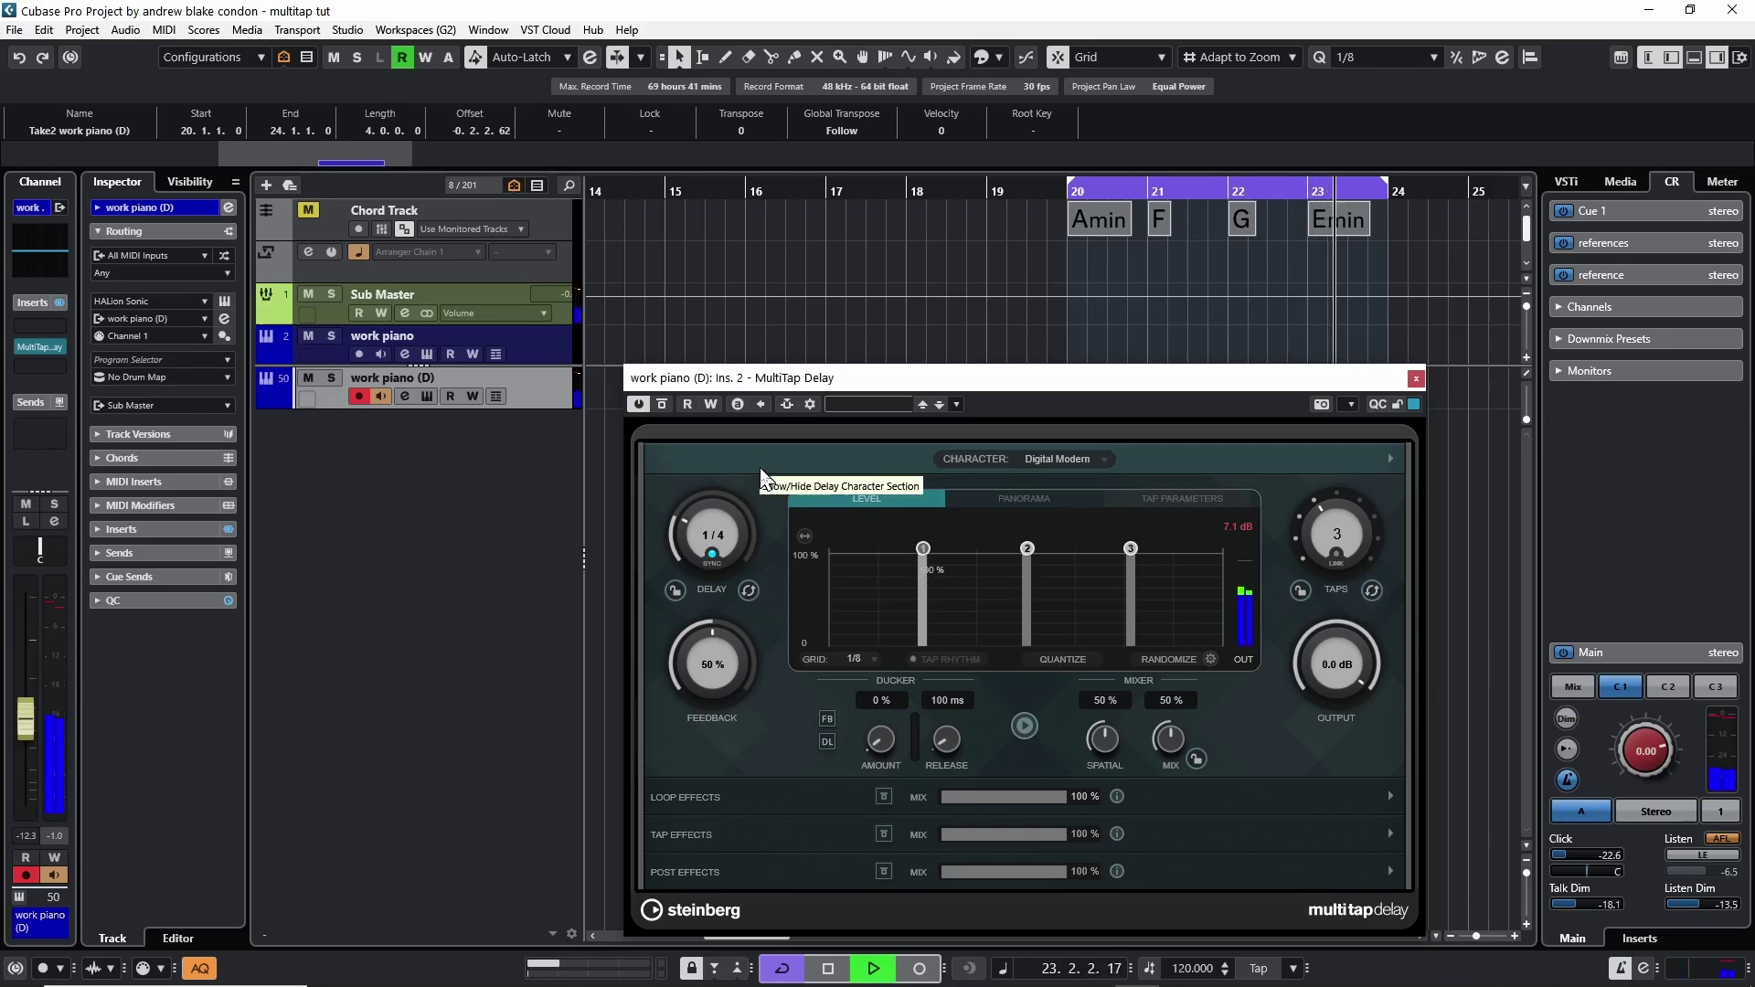
key(space)
drag(1019, 550, 923, 577)
key(space)
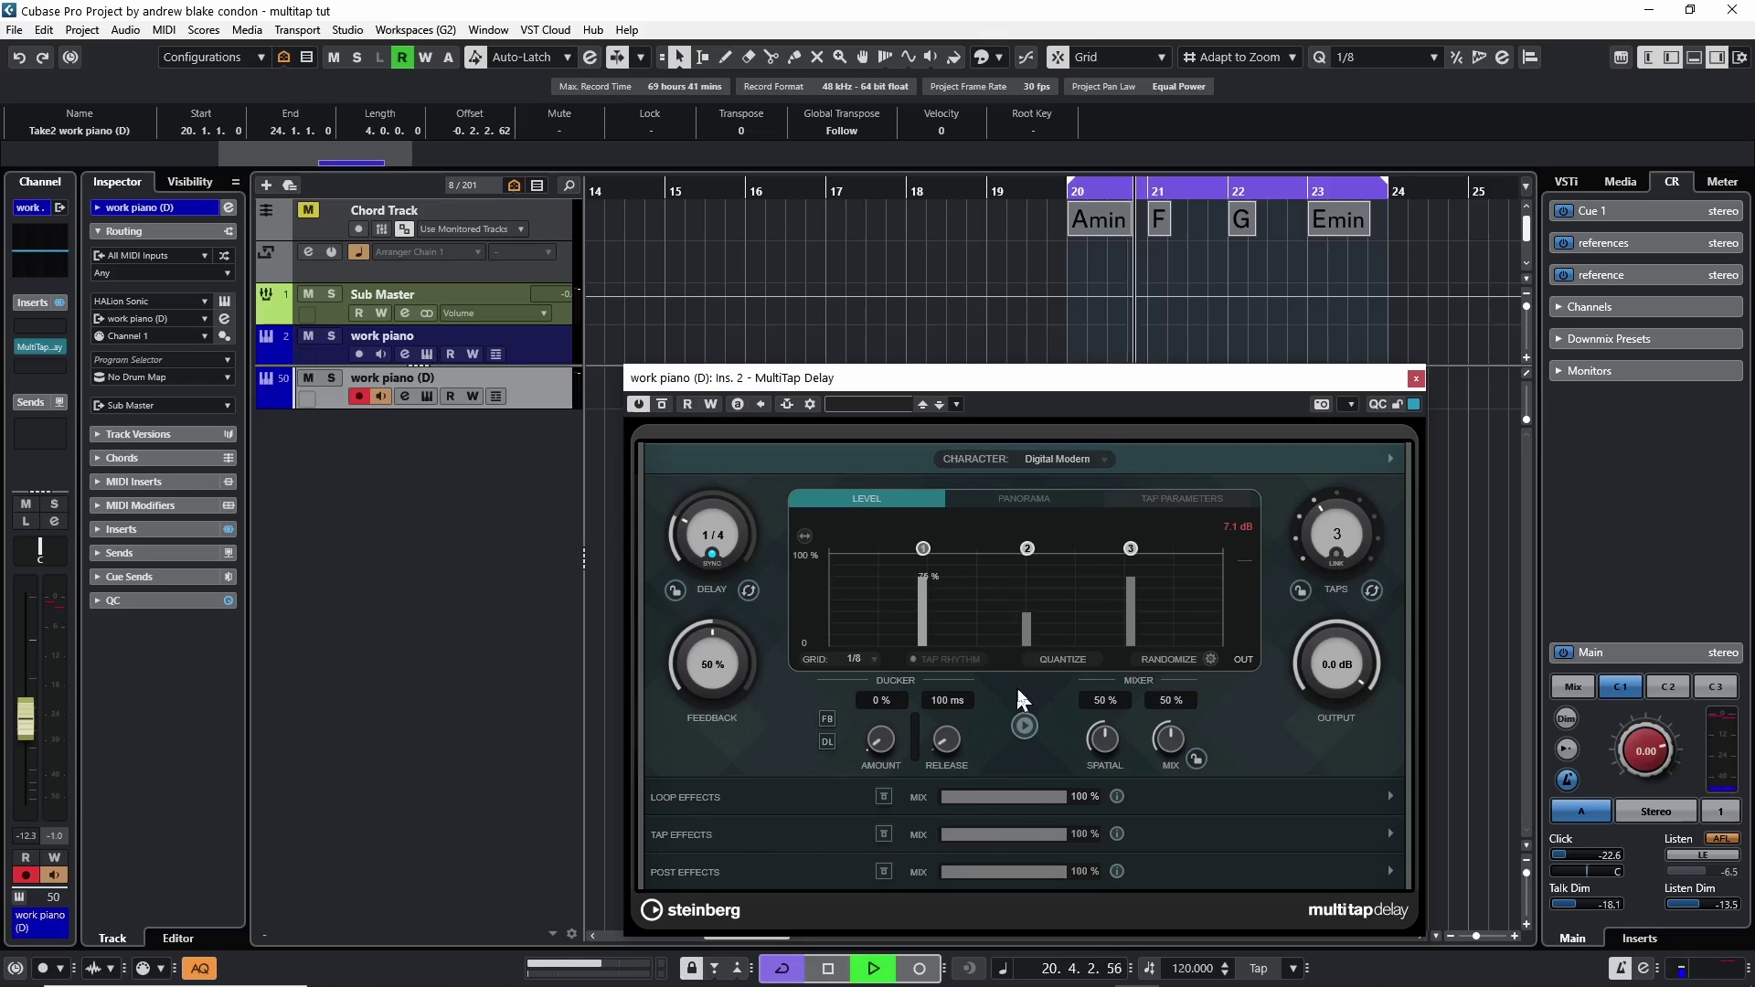
drag(1018, 640, 1029, 618)
key(space)
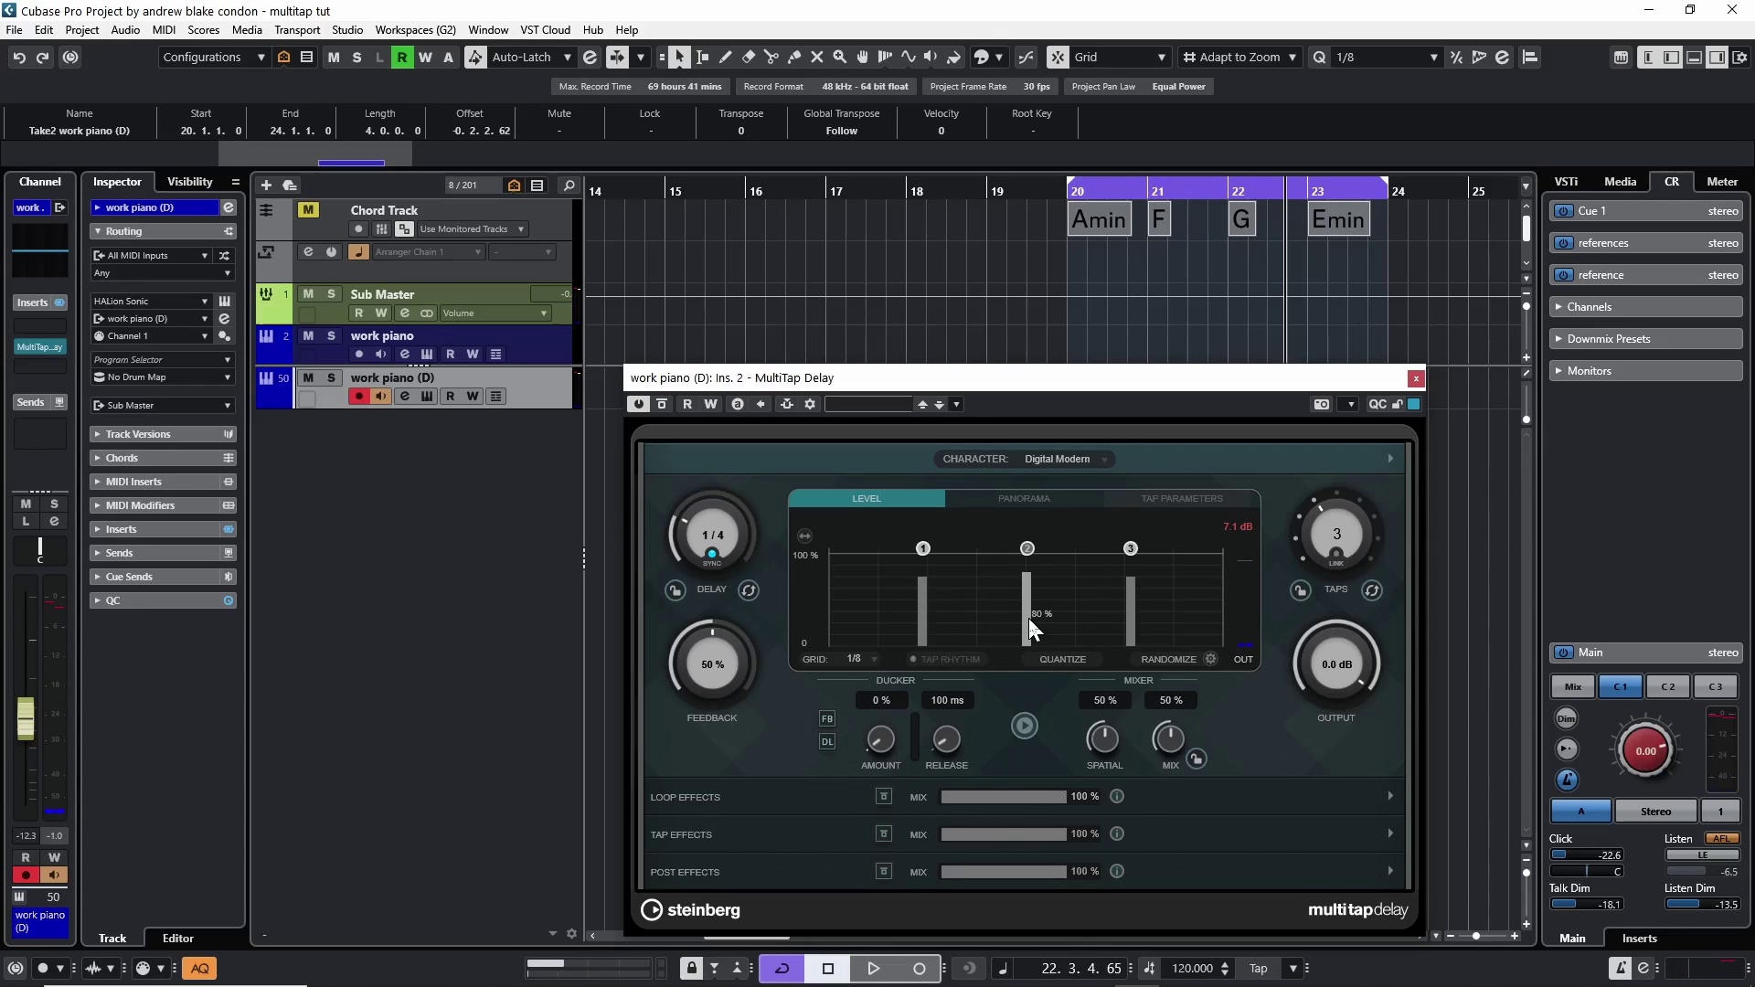
key(space)
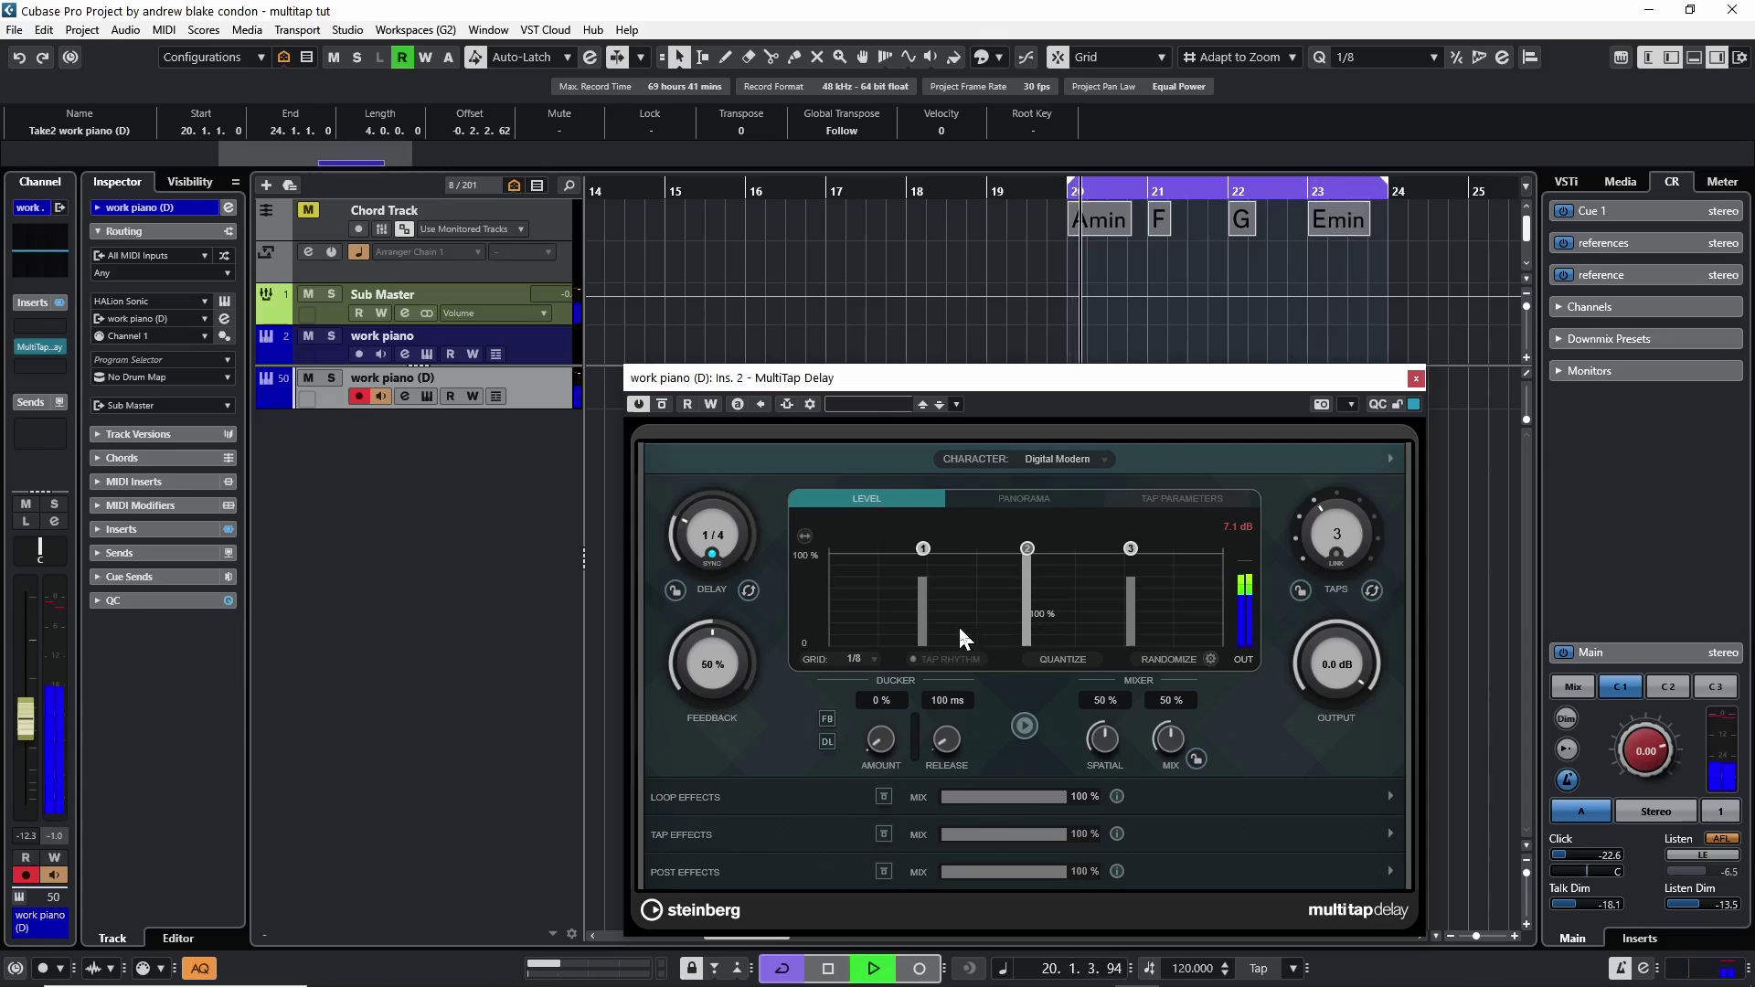
drag(1027, 548, 1077, 554)
key(space)
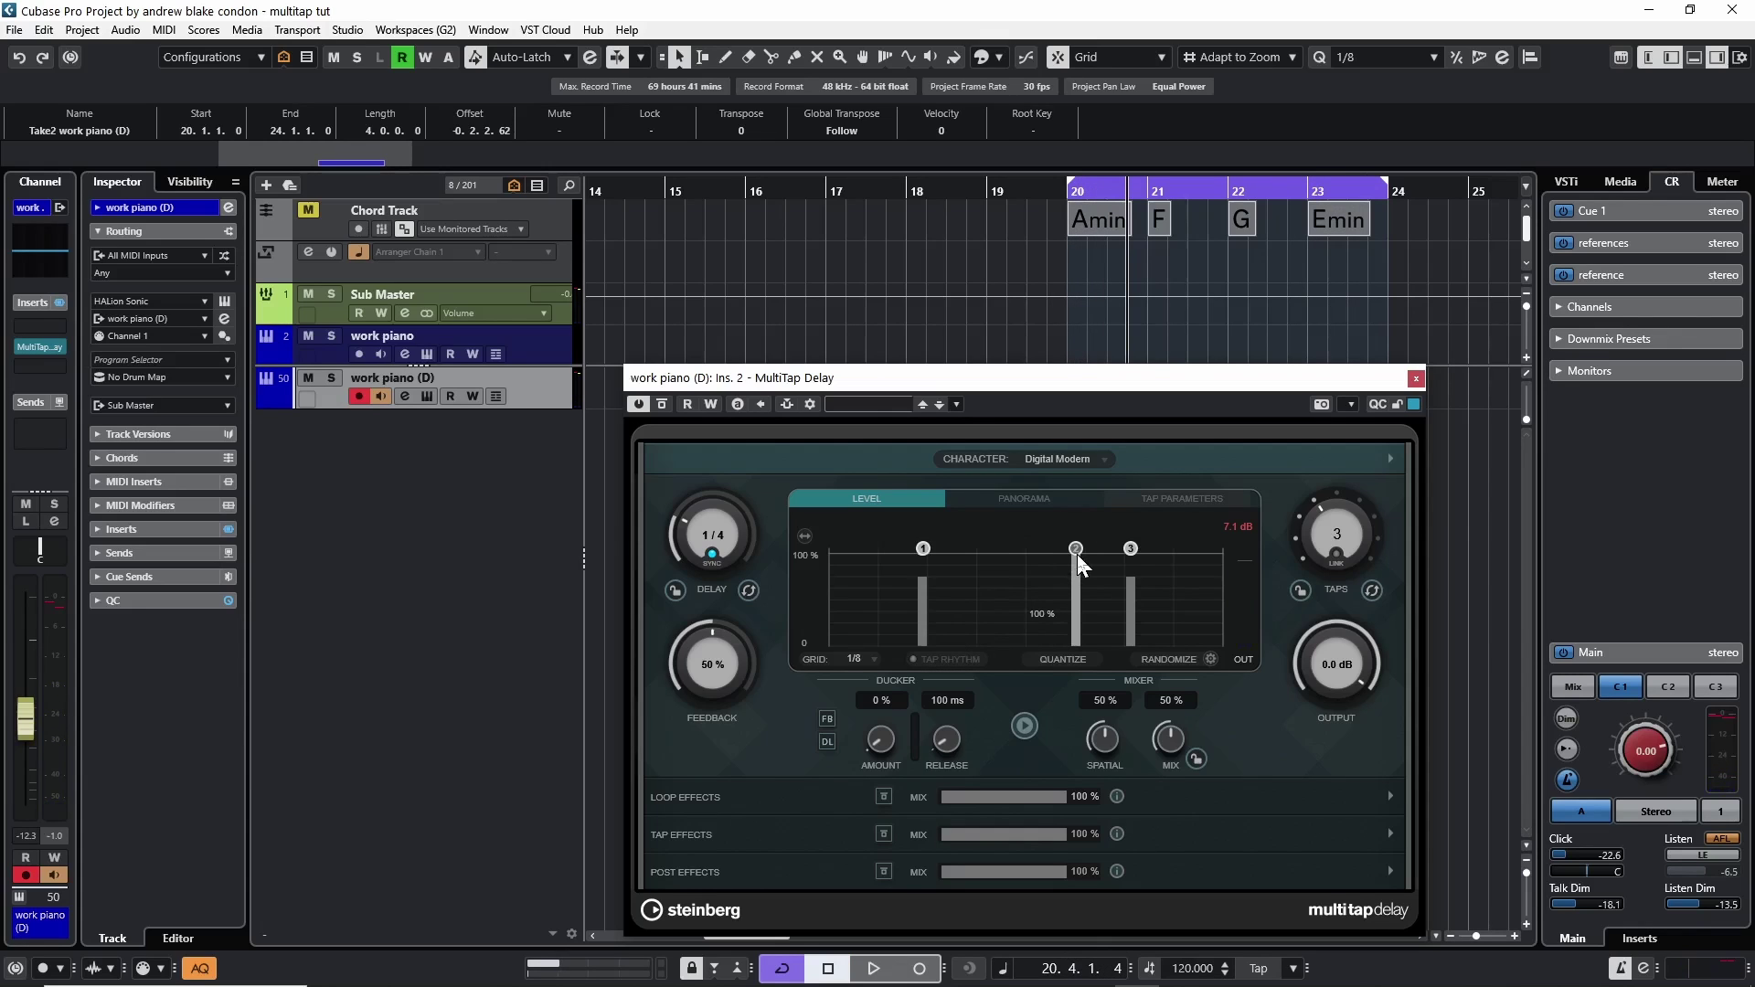
key(space)
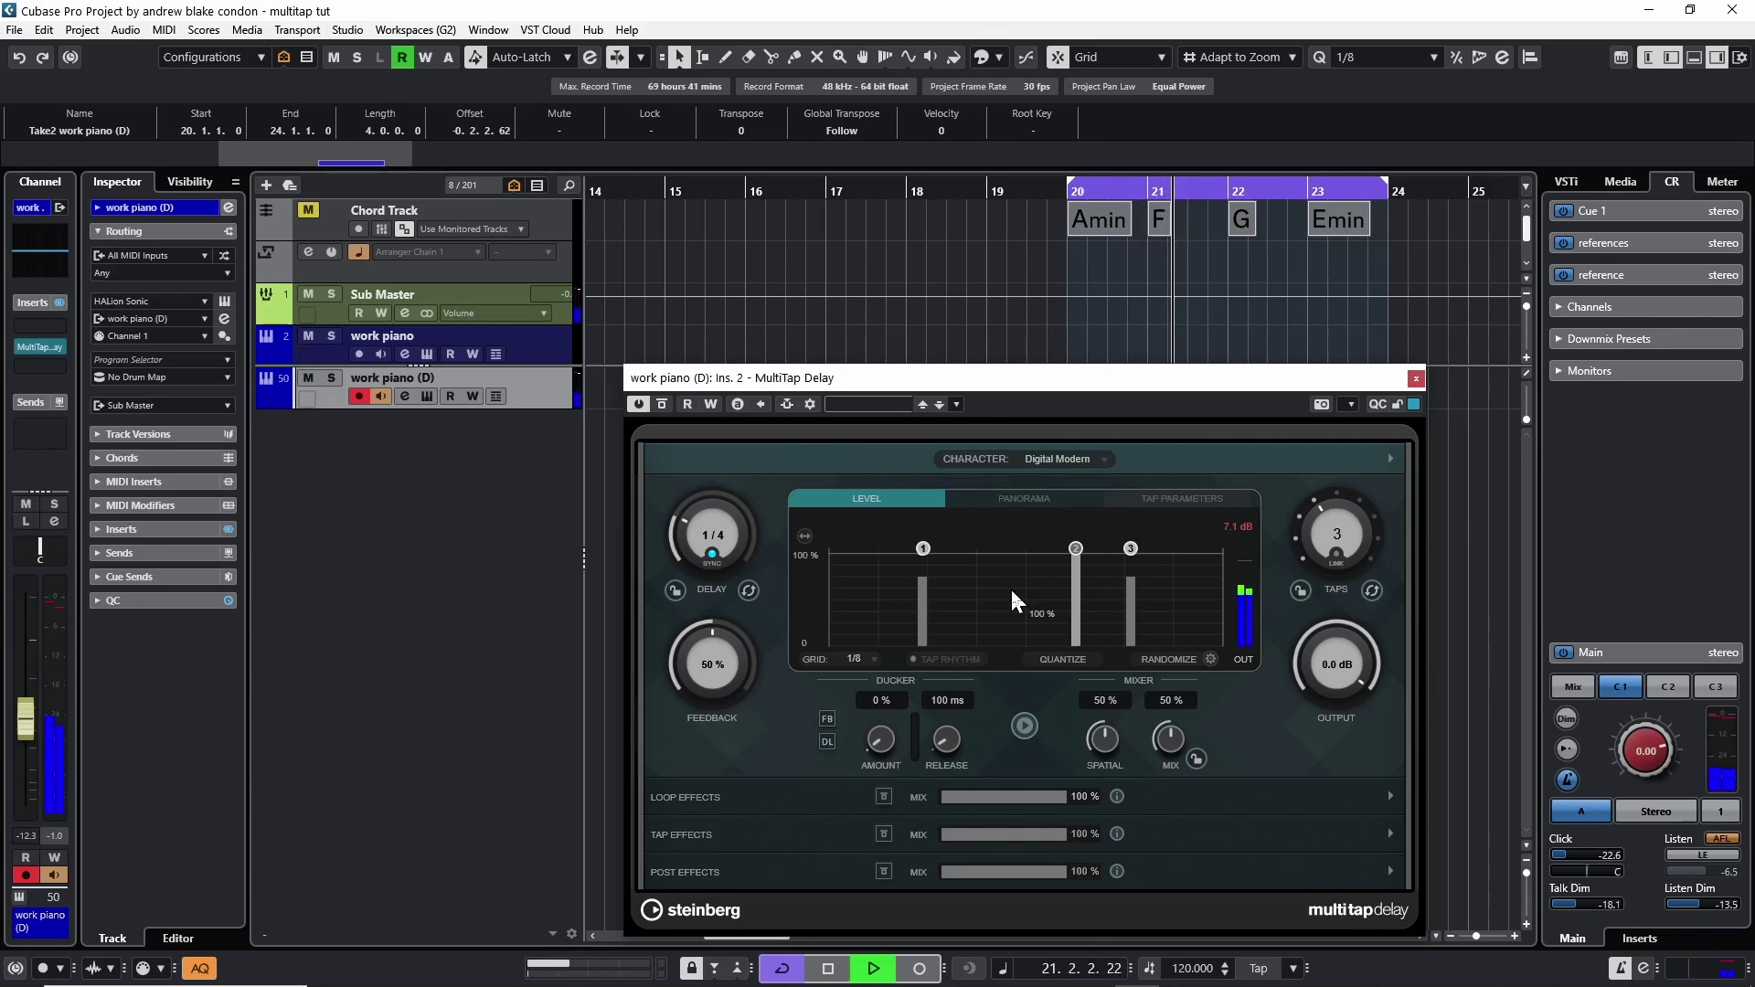
Set the tap grid to 1/4, move tap 2 back earlier at 45 % level, and audition
click(854, 659)
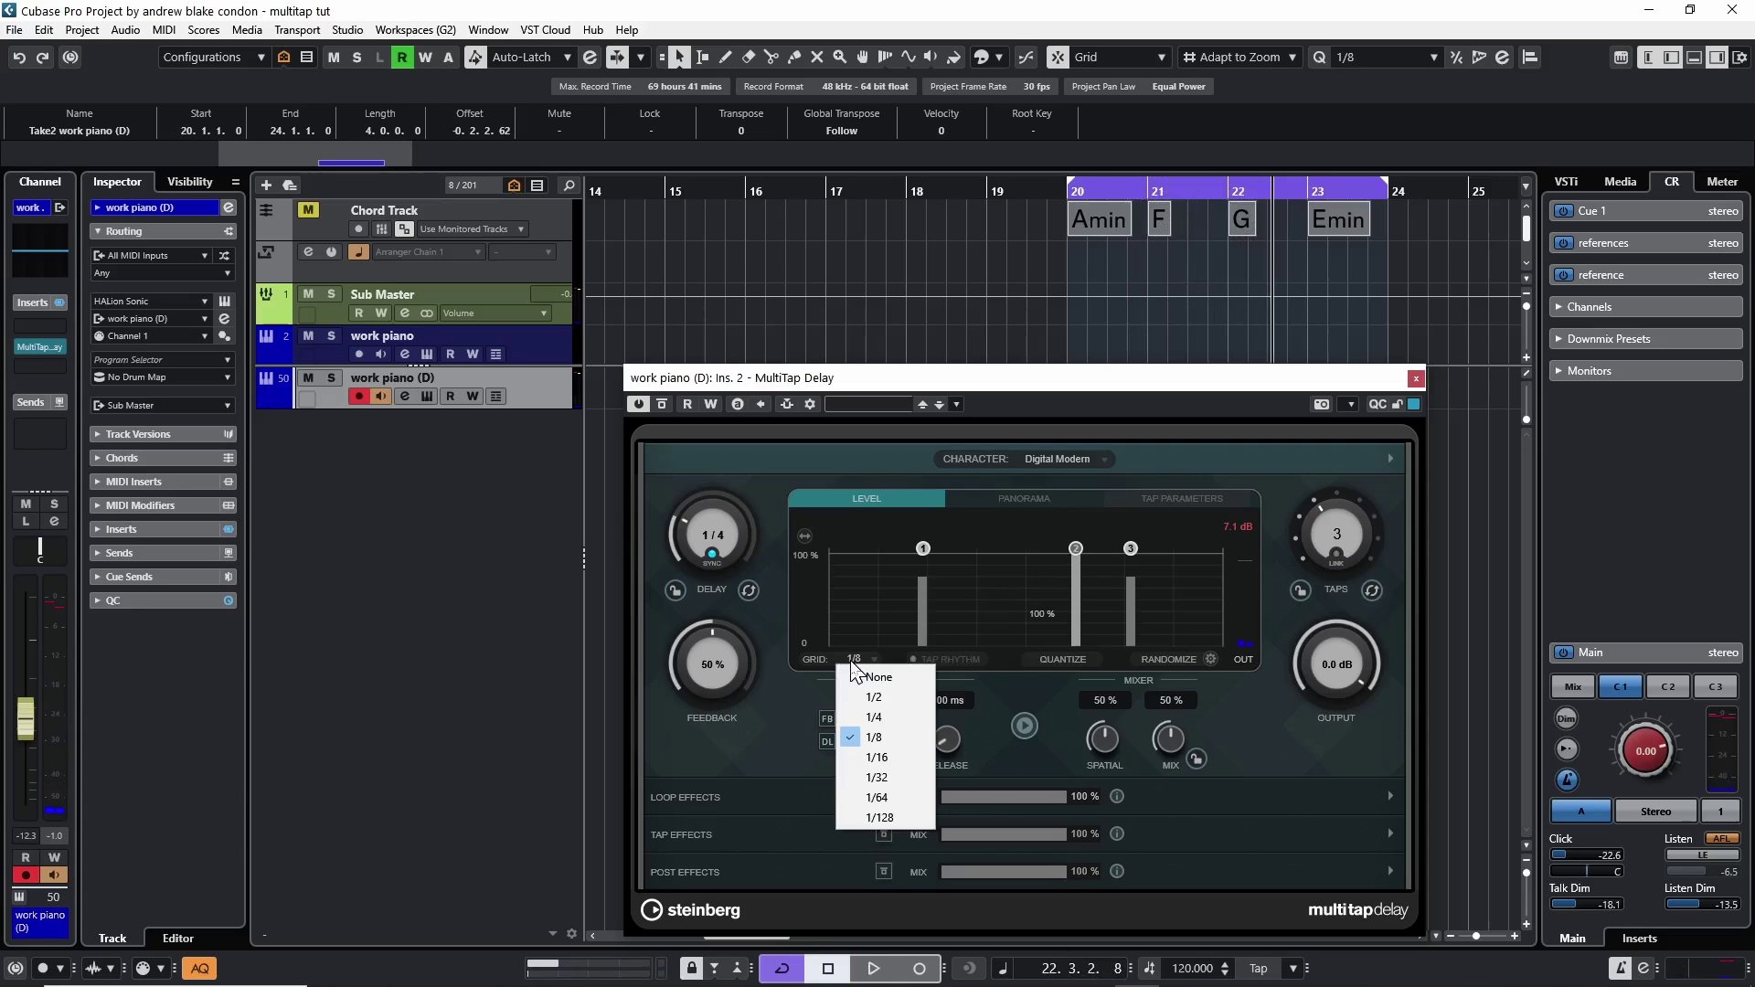
key(space)
click(873, 748)
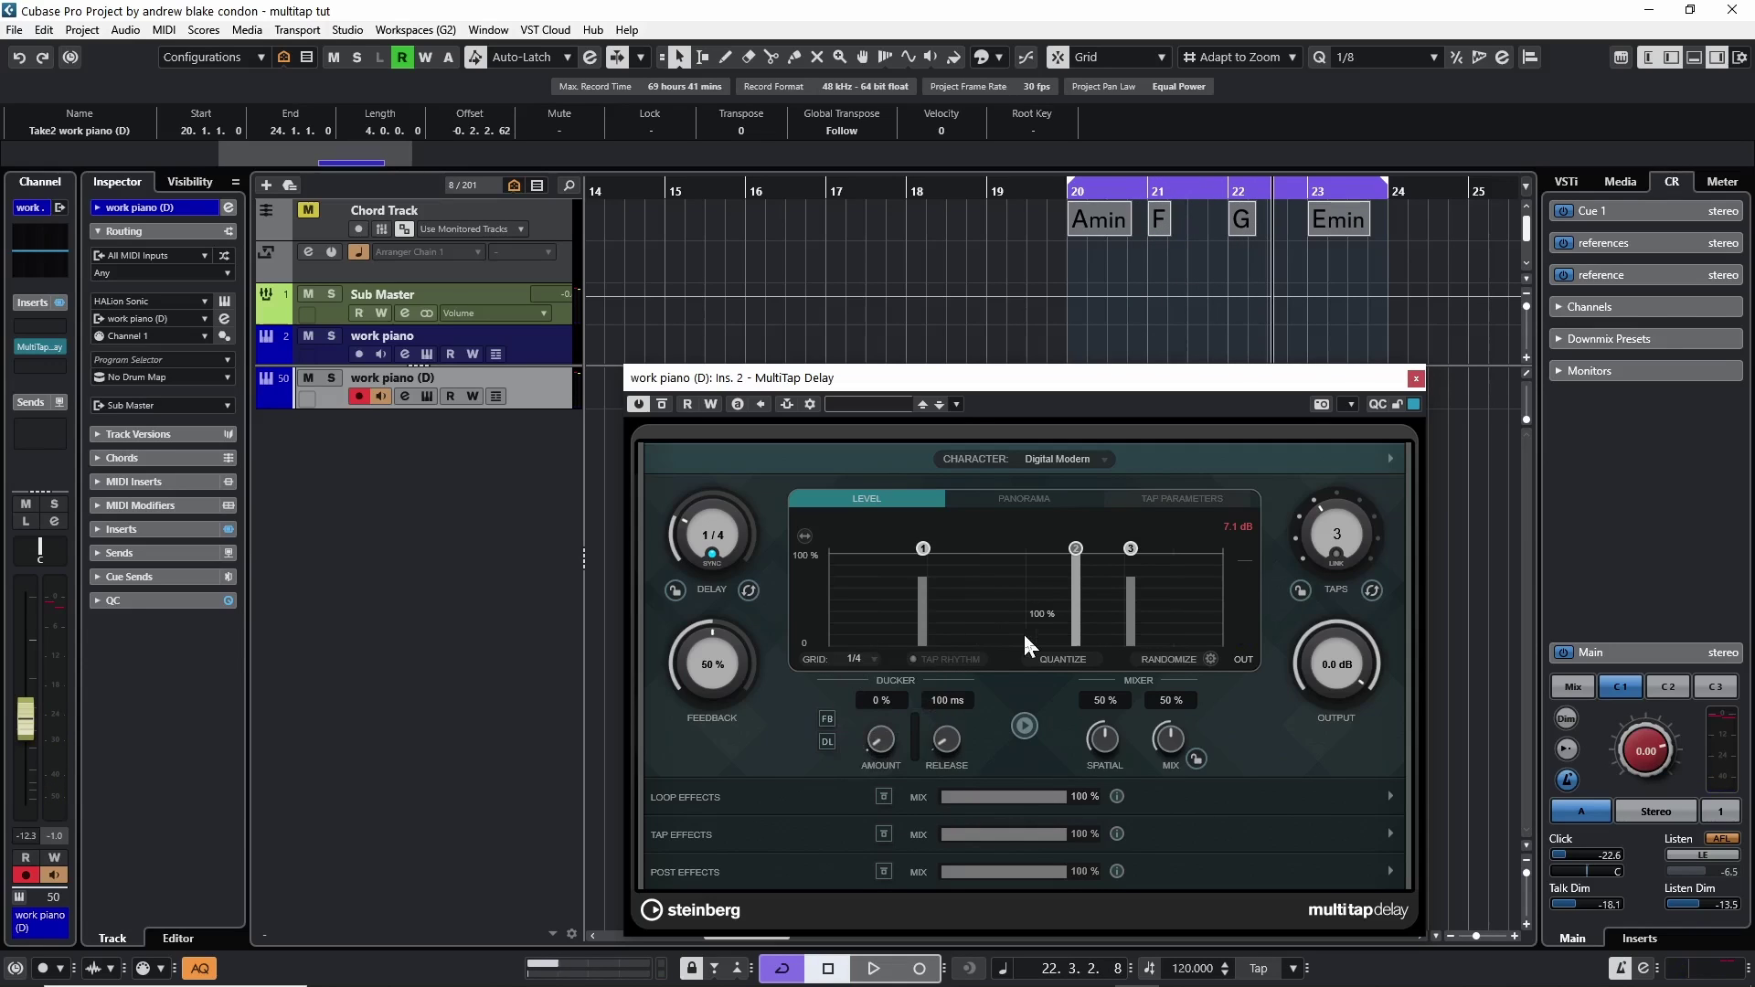
drag(1076, 549, 1032, 548)
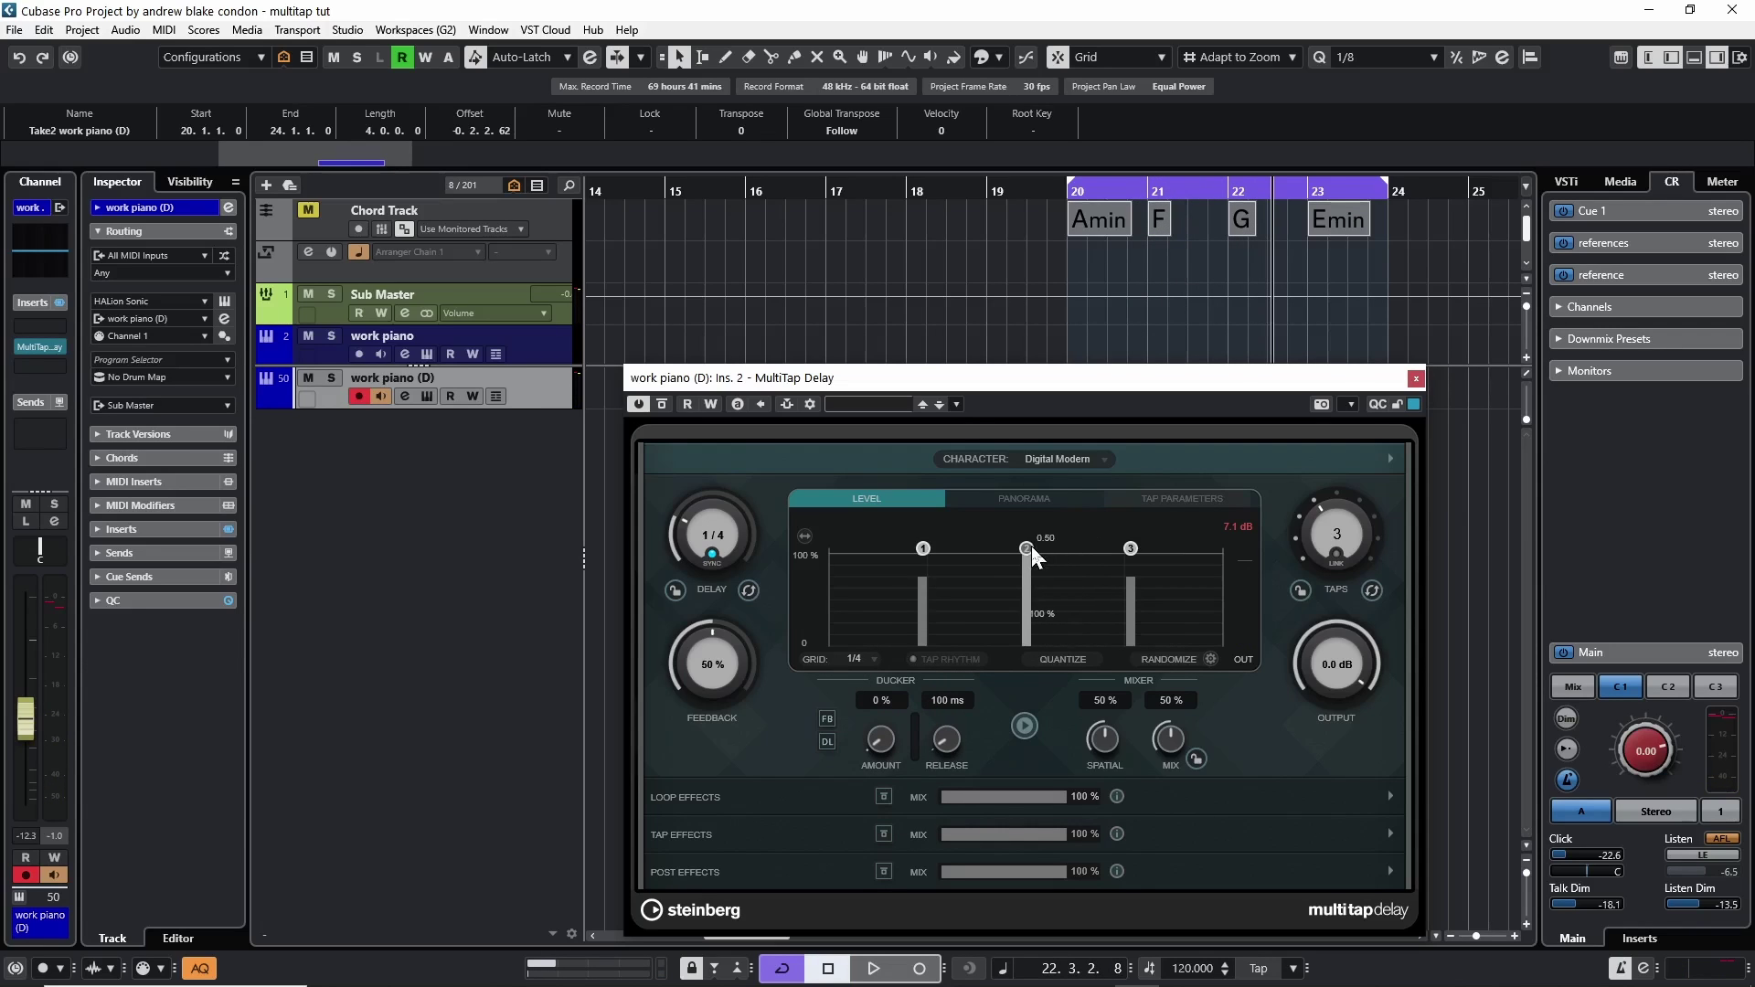
click(1029, 611)
key(space)
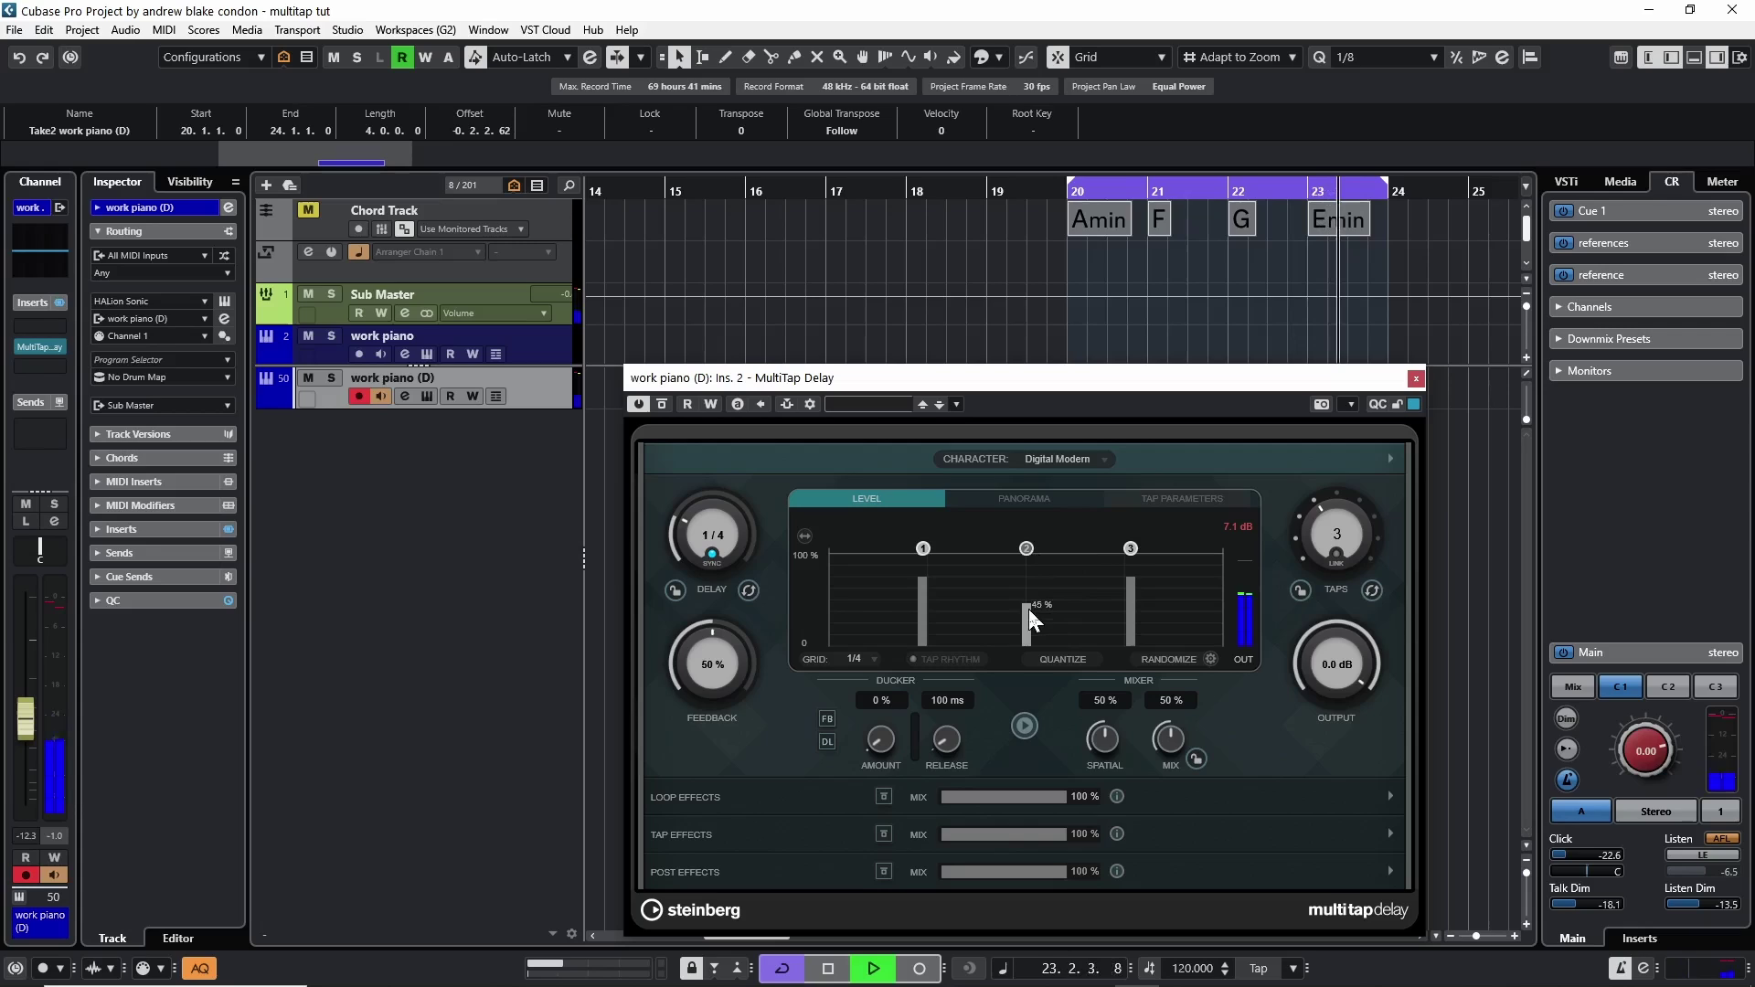
key(space)
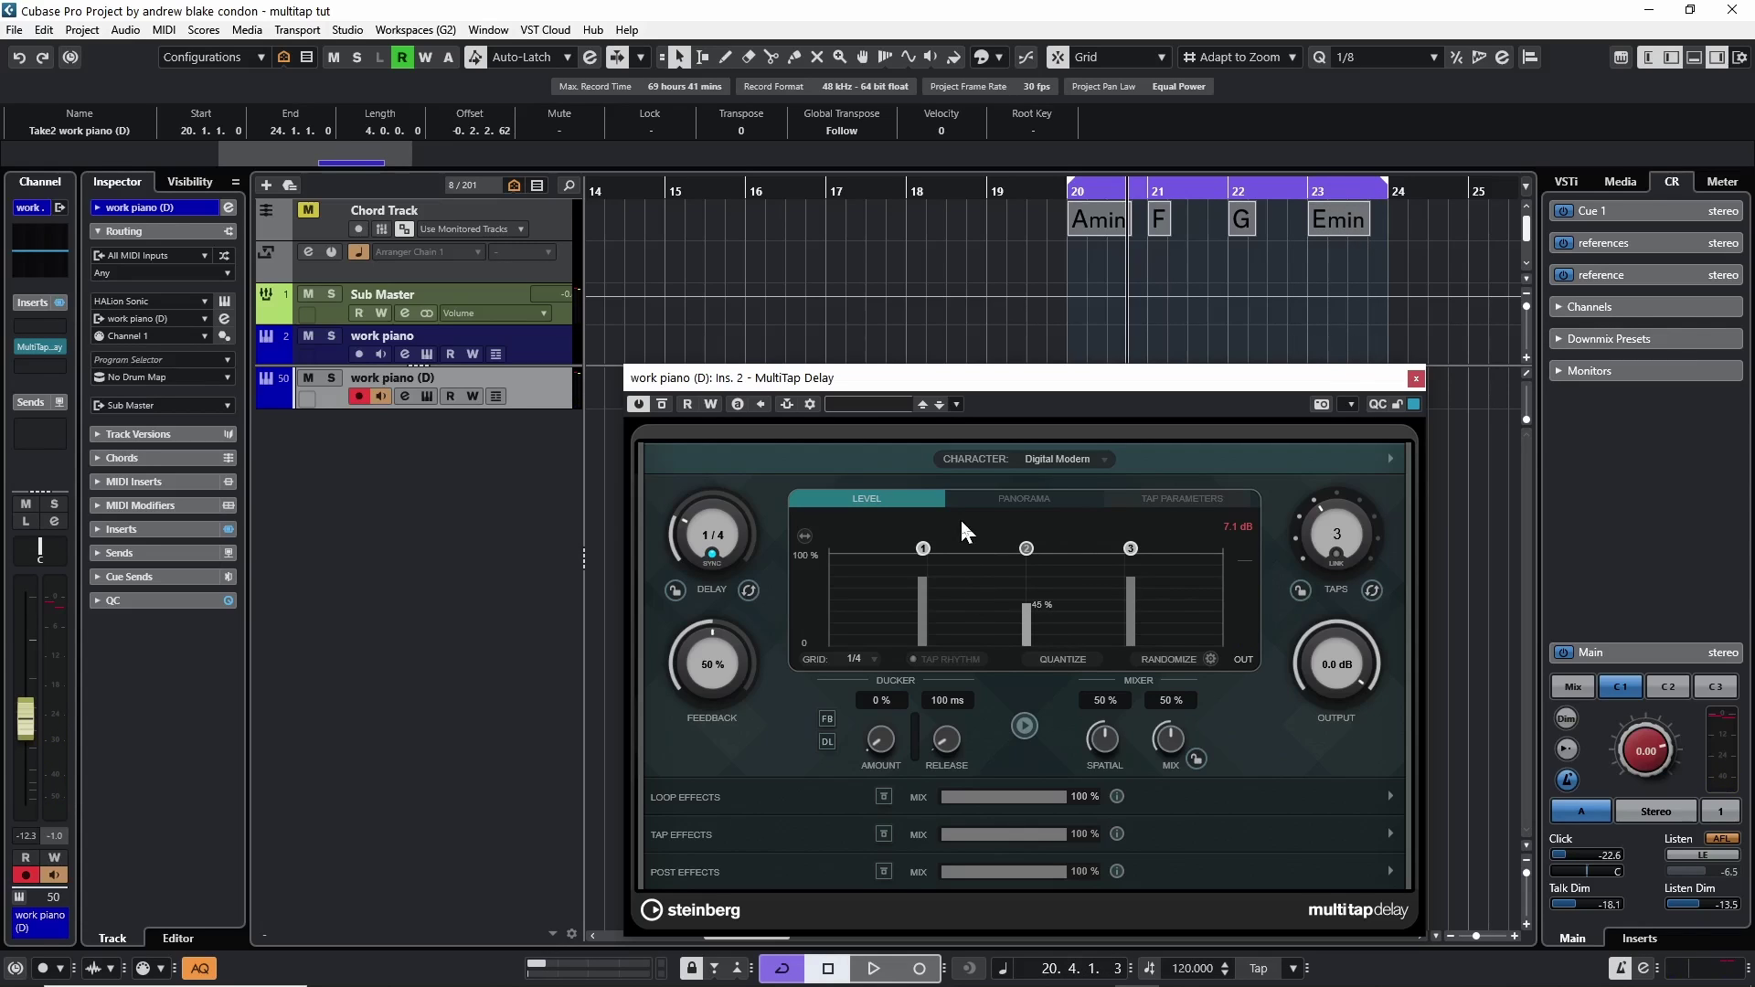
On the Panorama tab, pan tap 2 fully left
click(1044, 500)
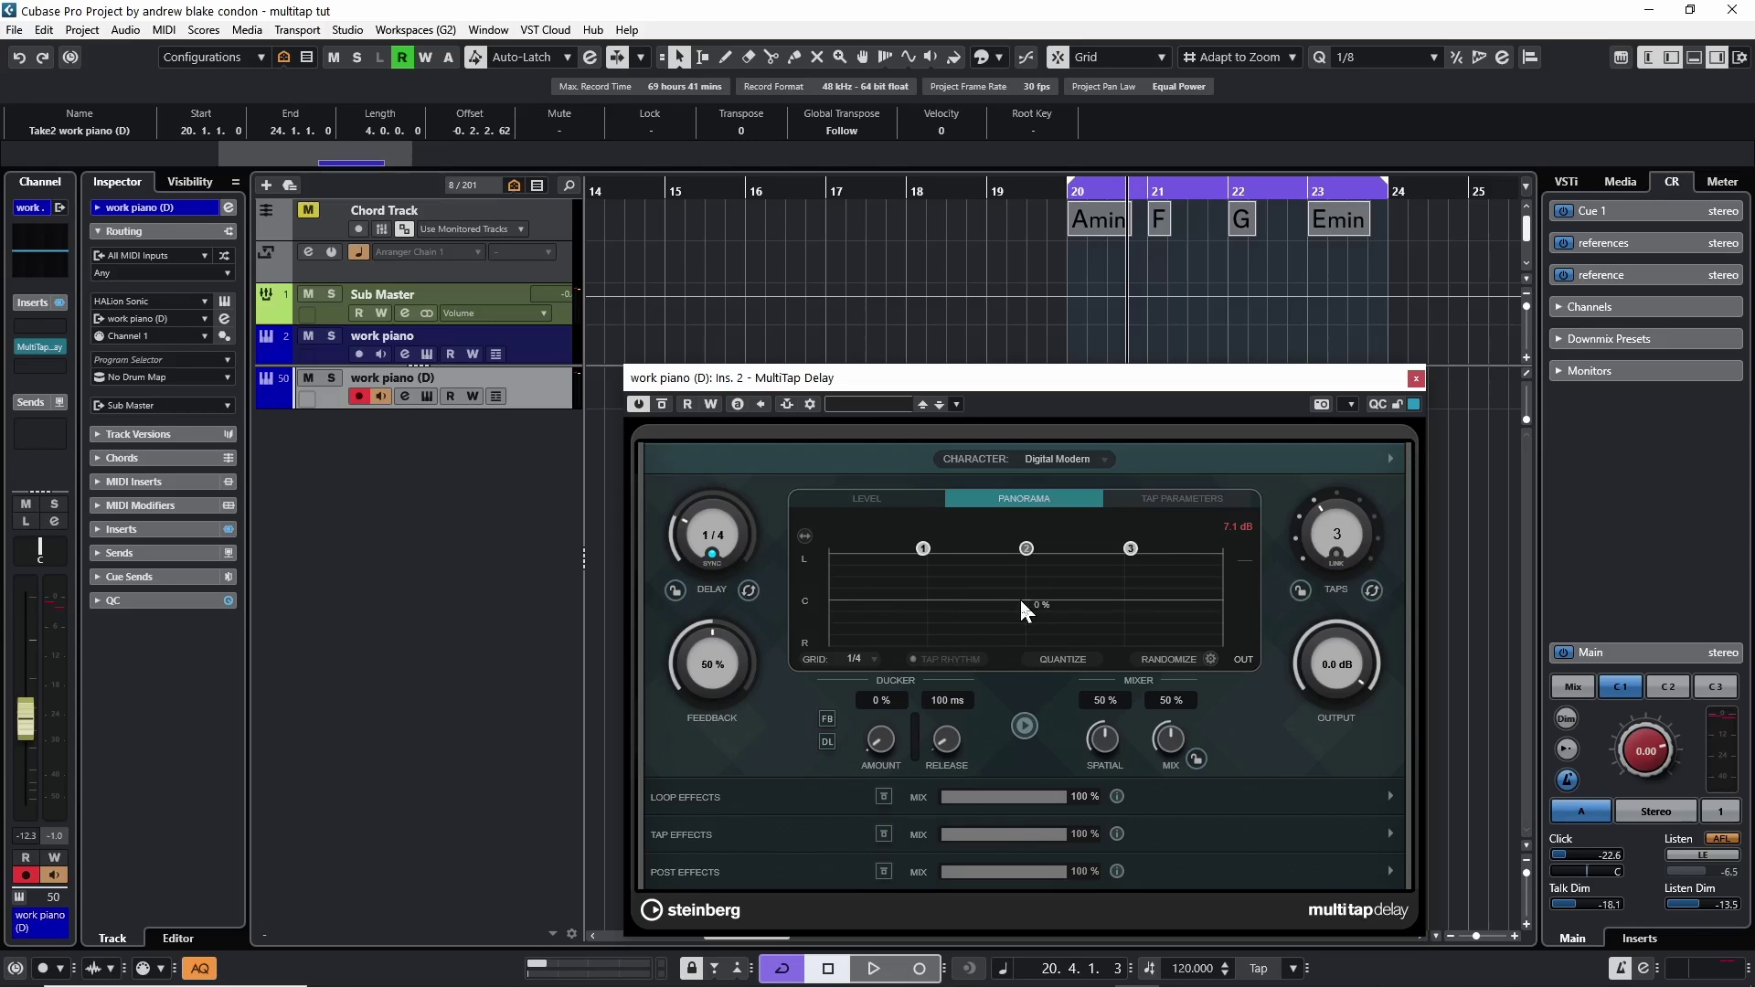
drag(1026, 595, 1027, 561)
drag(1028, 647, 1032, 602)
drag(1027, 607, 1035, 557)
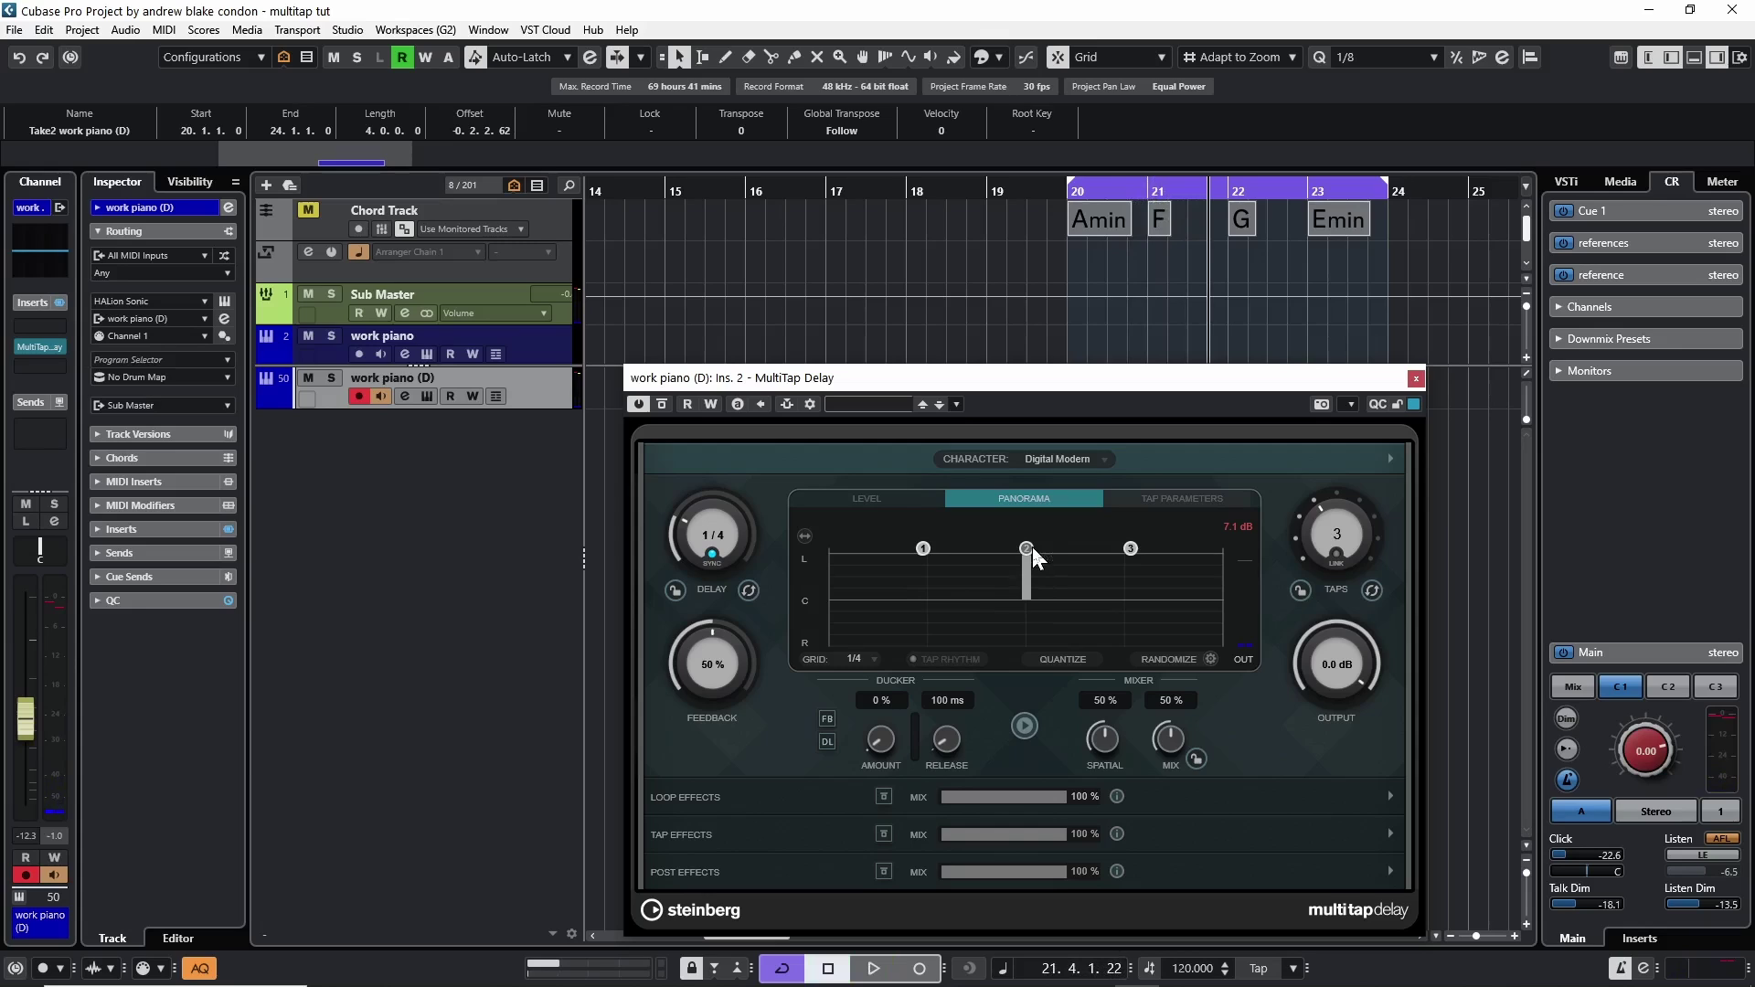
Pan tap 3 right, and tap 1 right then back left while auditioning playback
drag(921, 585, 923, 638)
drag(1127, 599, 1131, 638)
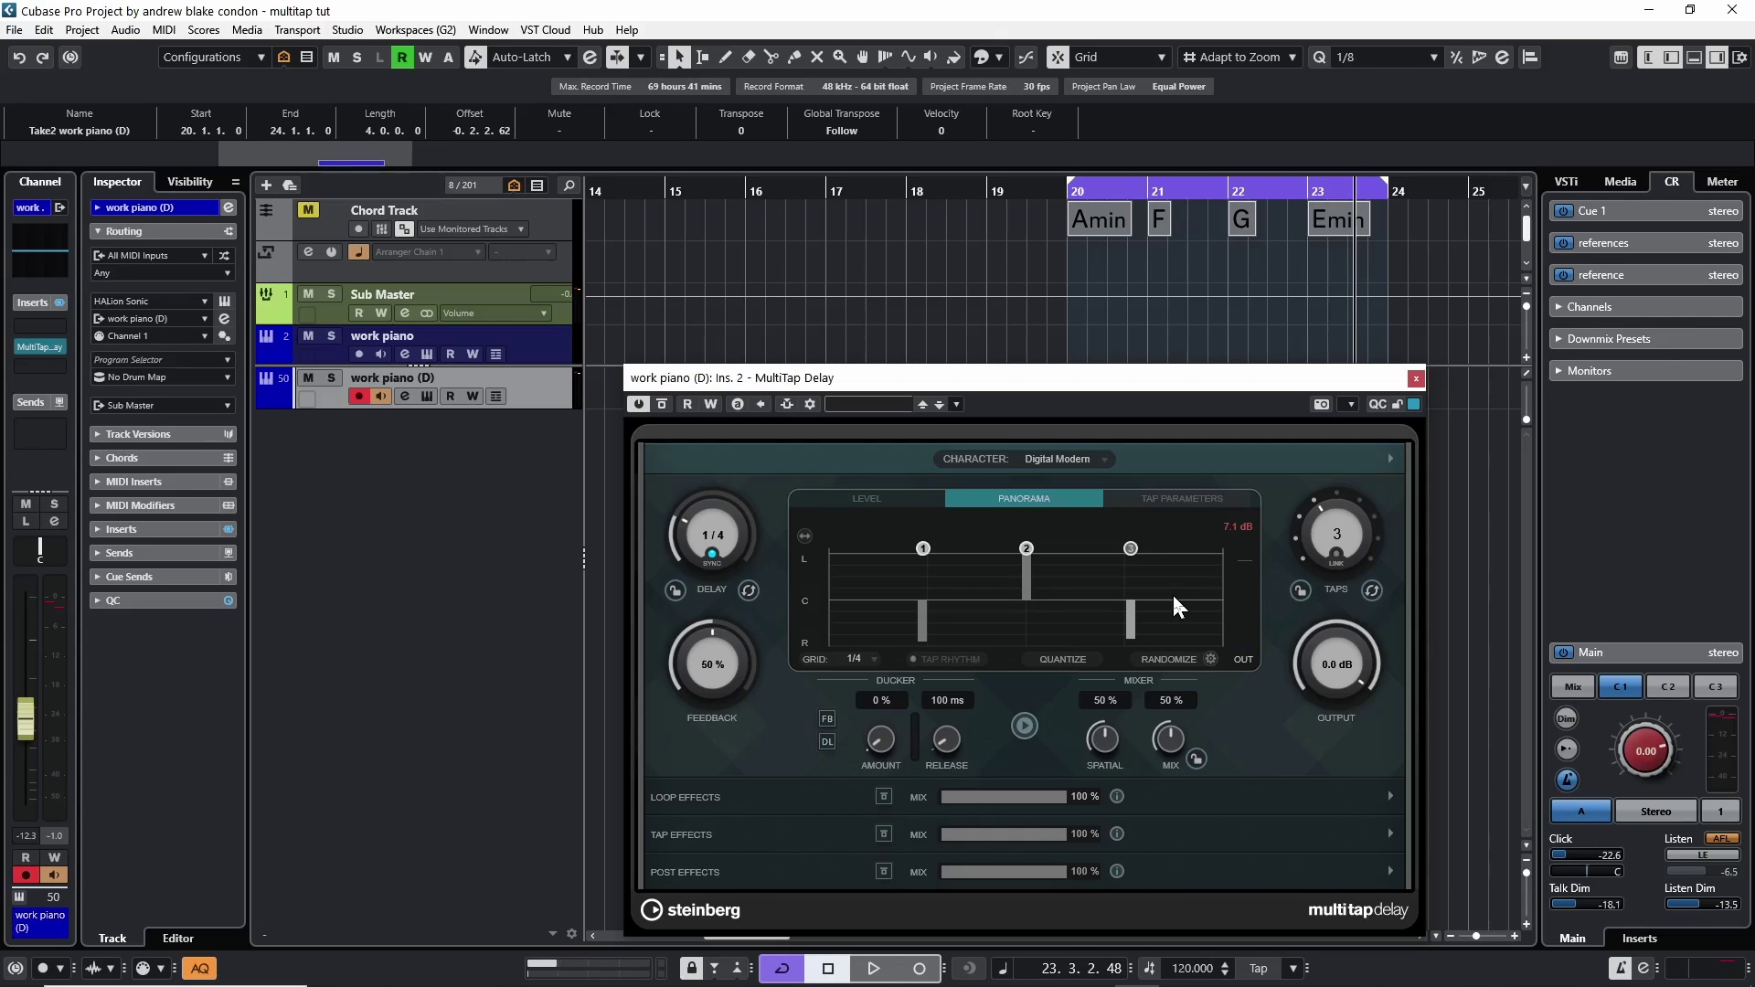
key(space)
mouse_move(922, 631)
mouse_down()
mouse_move(923, 559)
mouse_move(926, 639)
mouse_move(930, 607)
mouse_up()
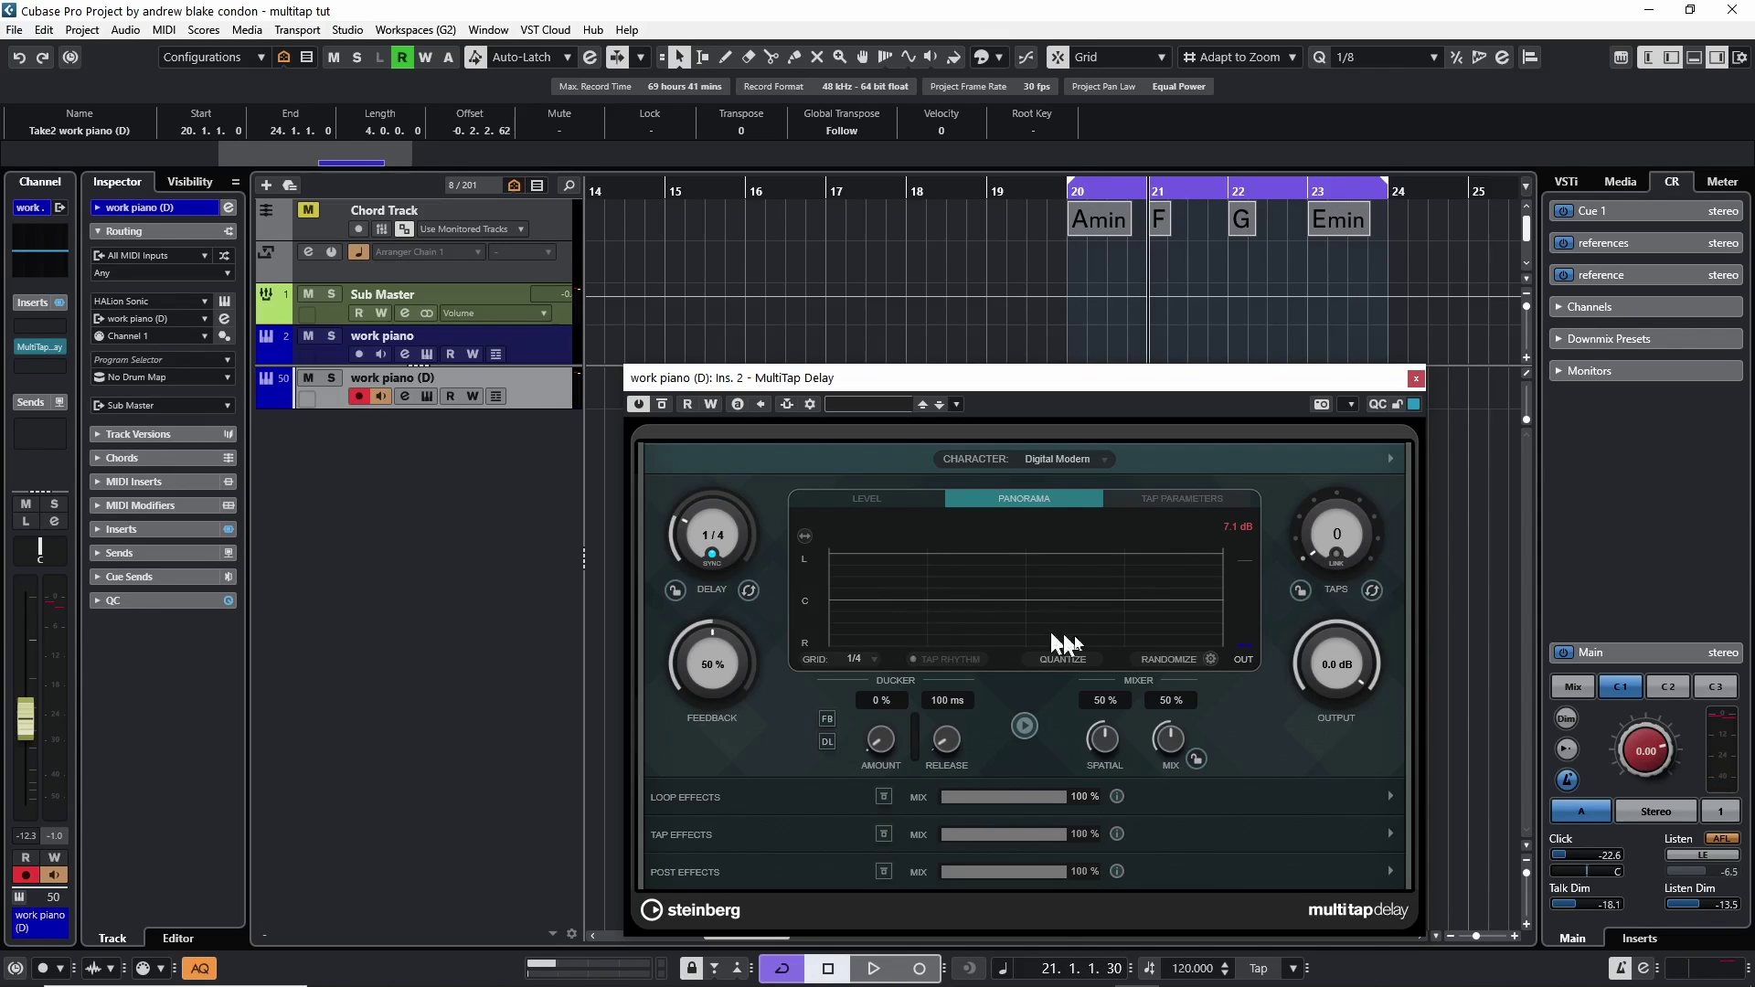
click(1171, 660)
click(1168, 657)
click(1167, 657)
click(1167, 657)
click(1167, 656)
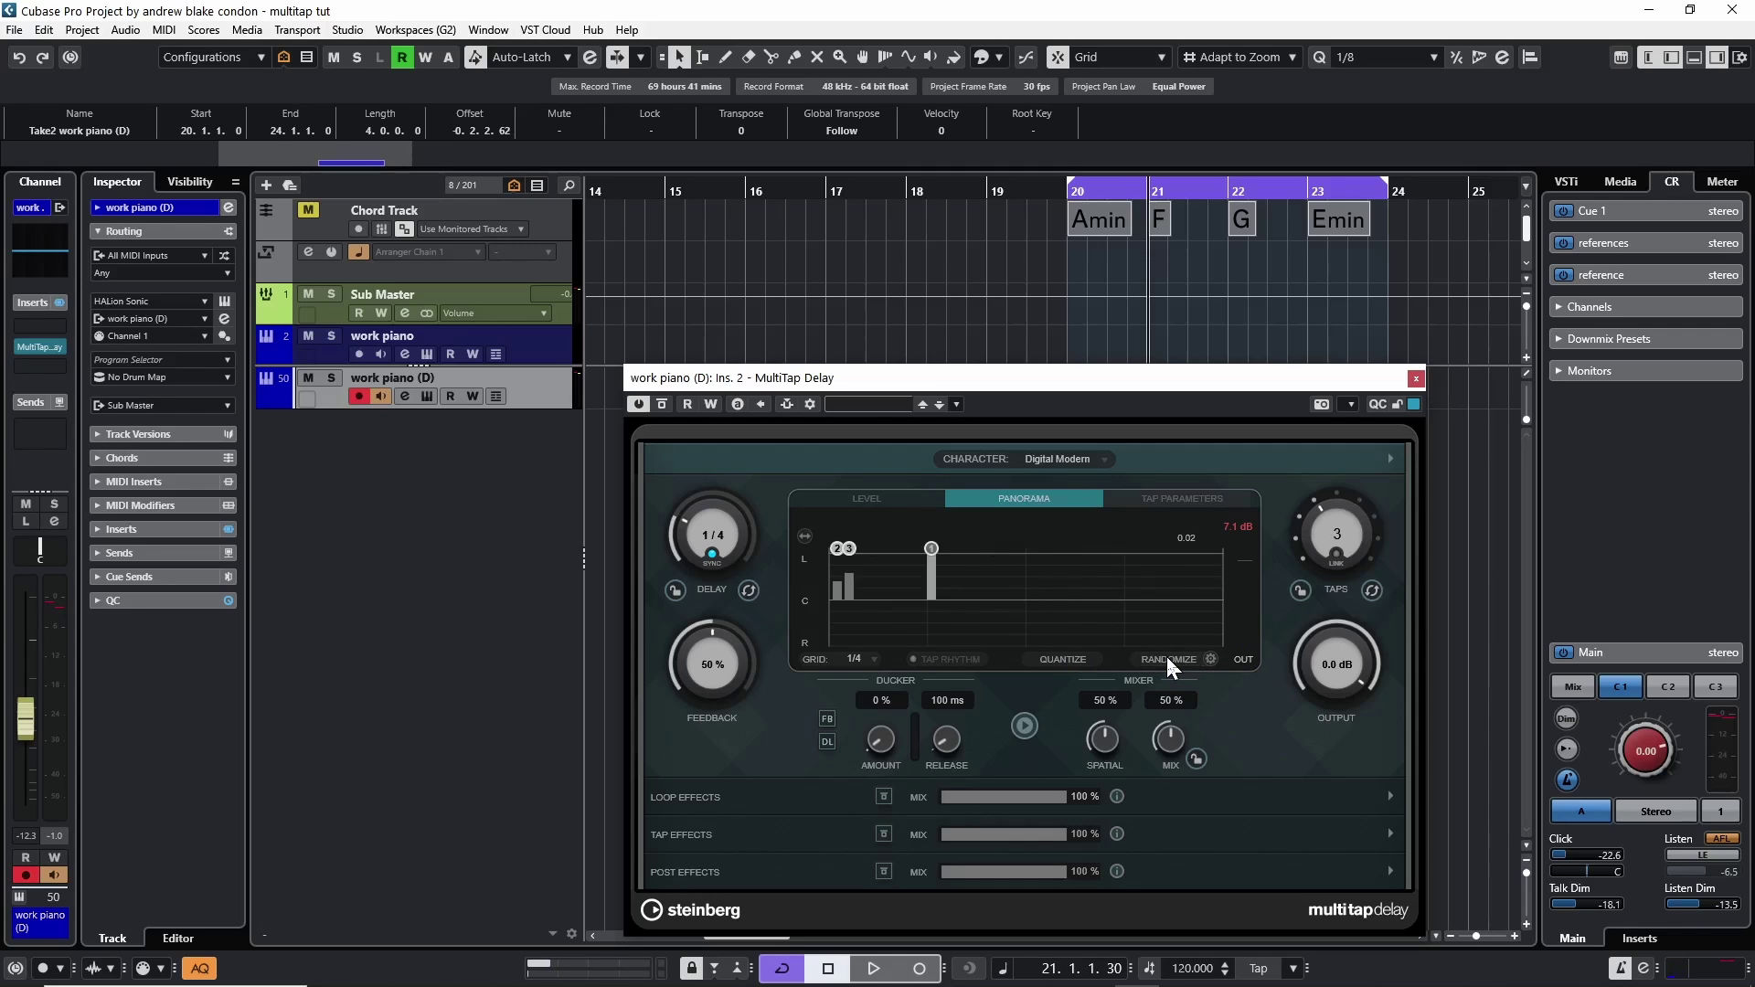
click(1166, 656)
click(1167, 657)
click(1167, 656)
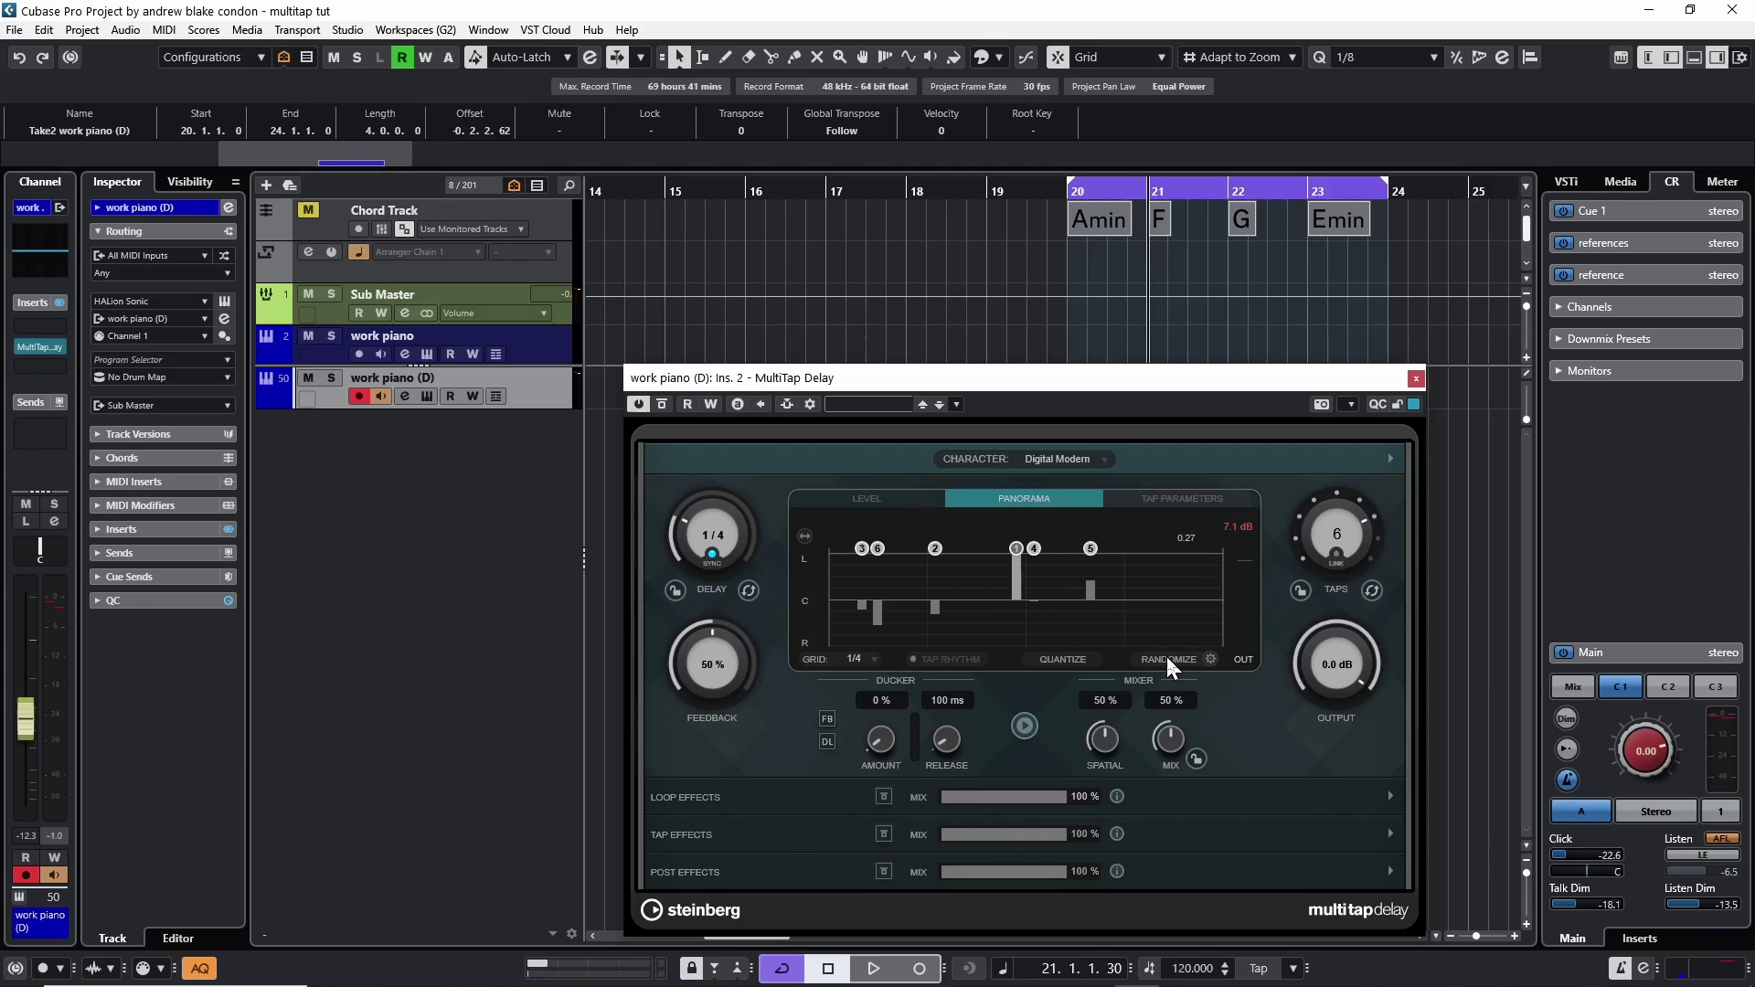
key(space)
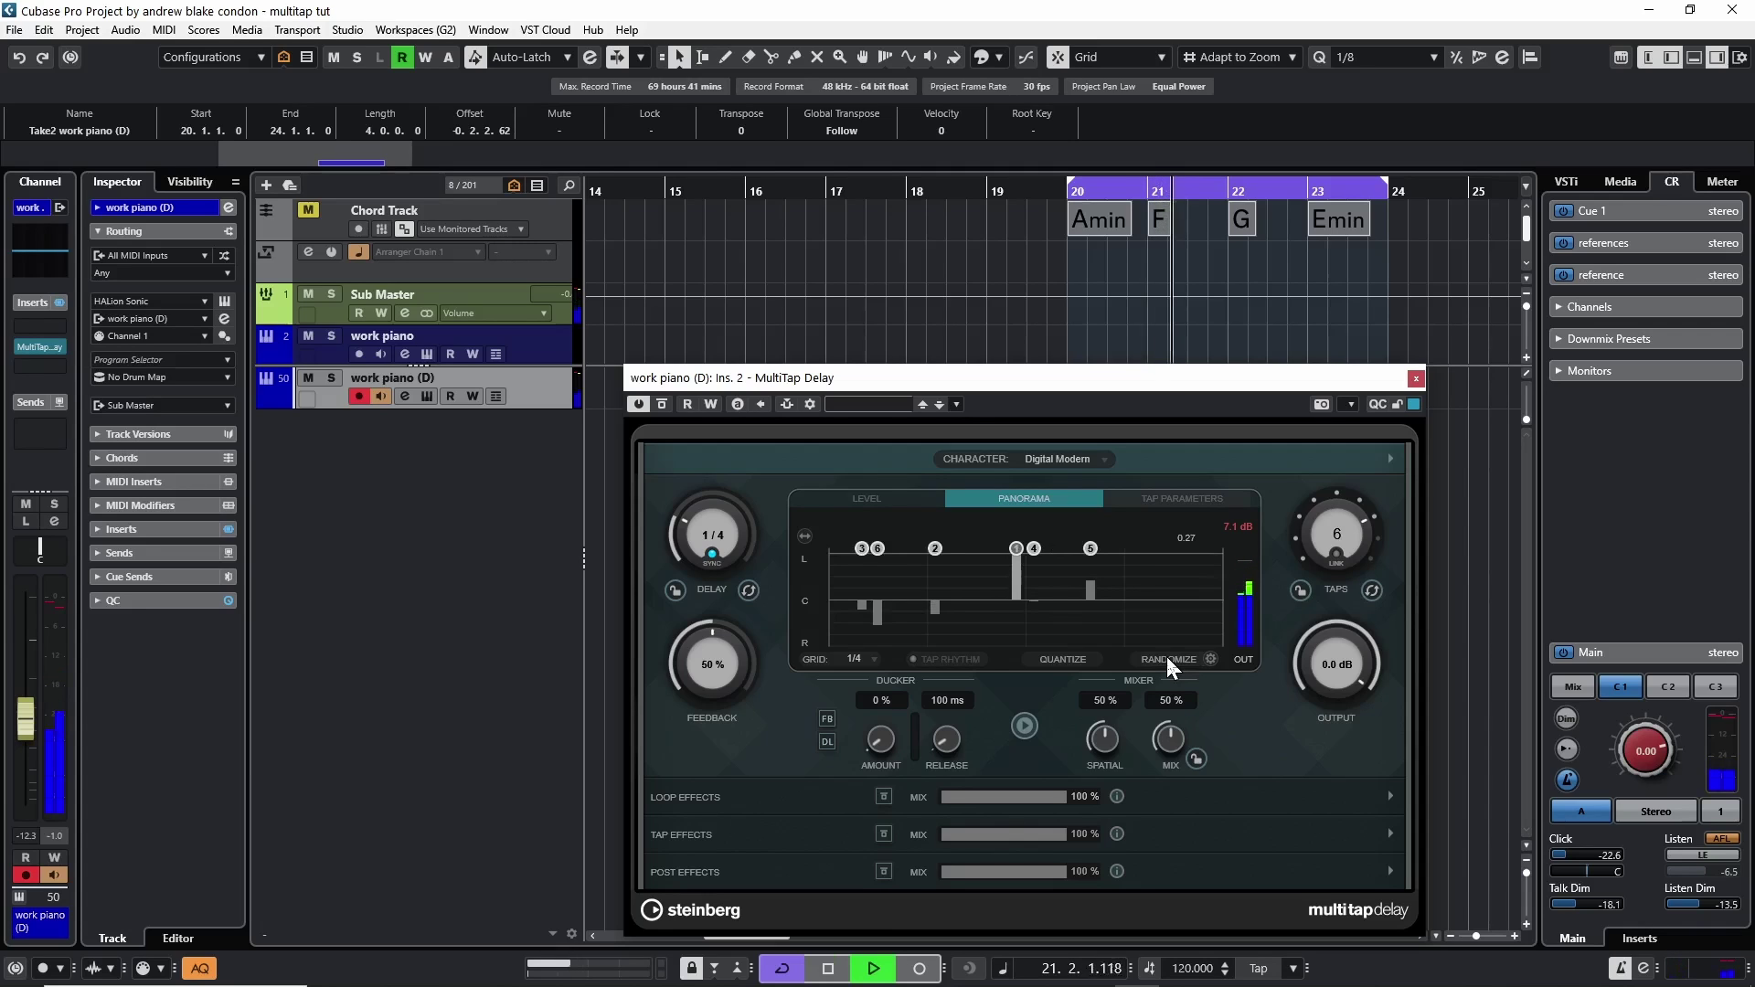
click(1166, 657)
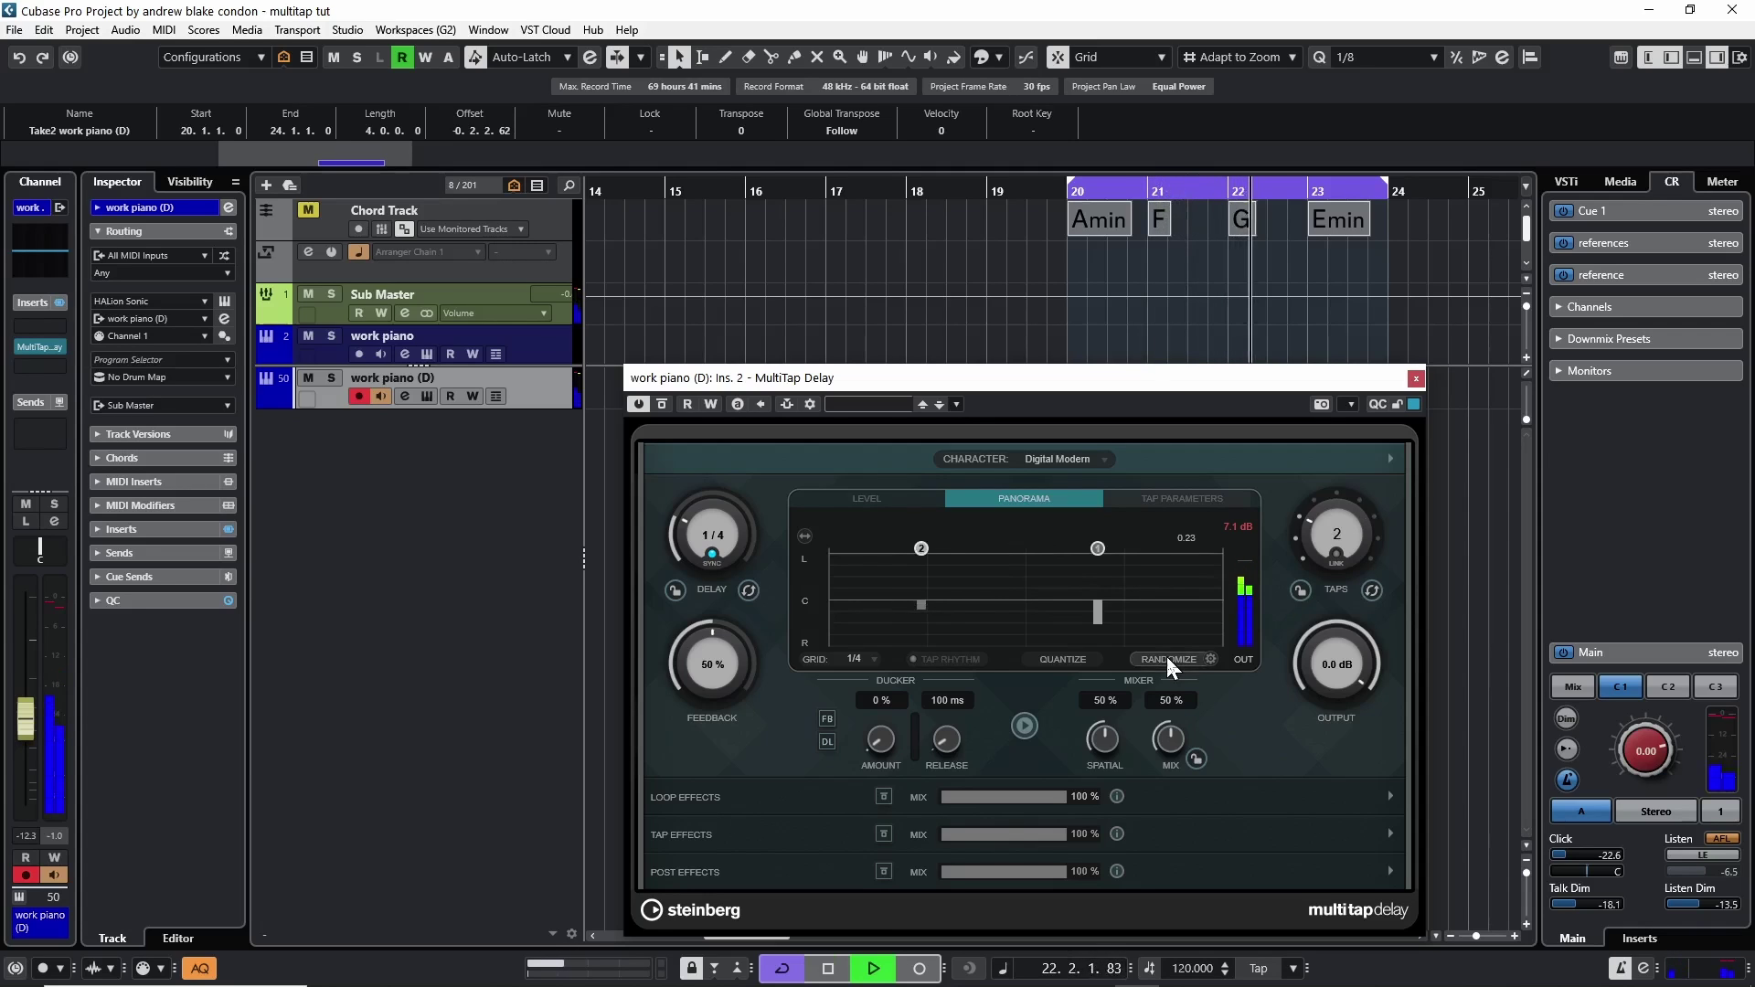
click(1167, 656)
key(space)
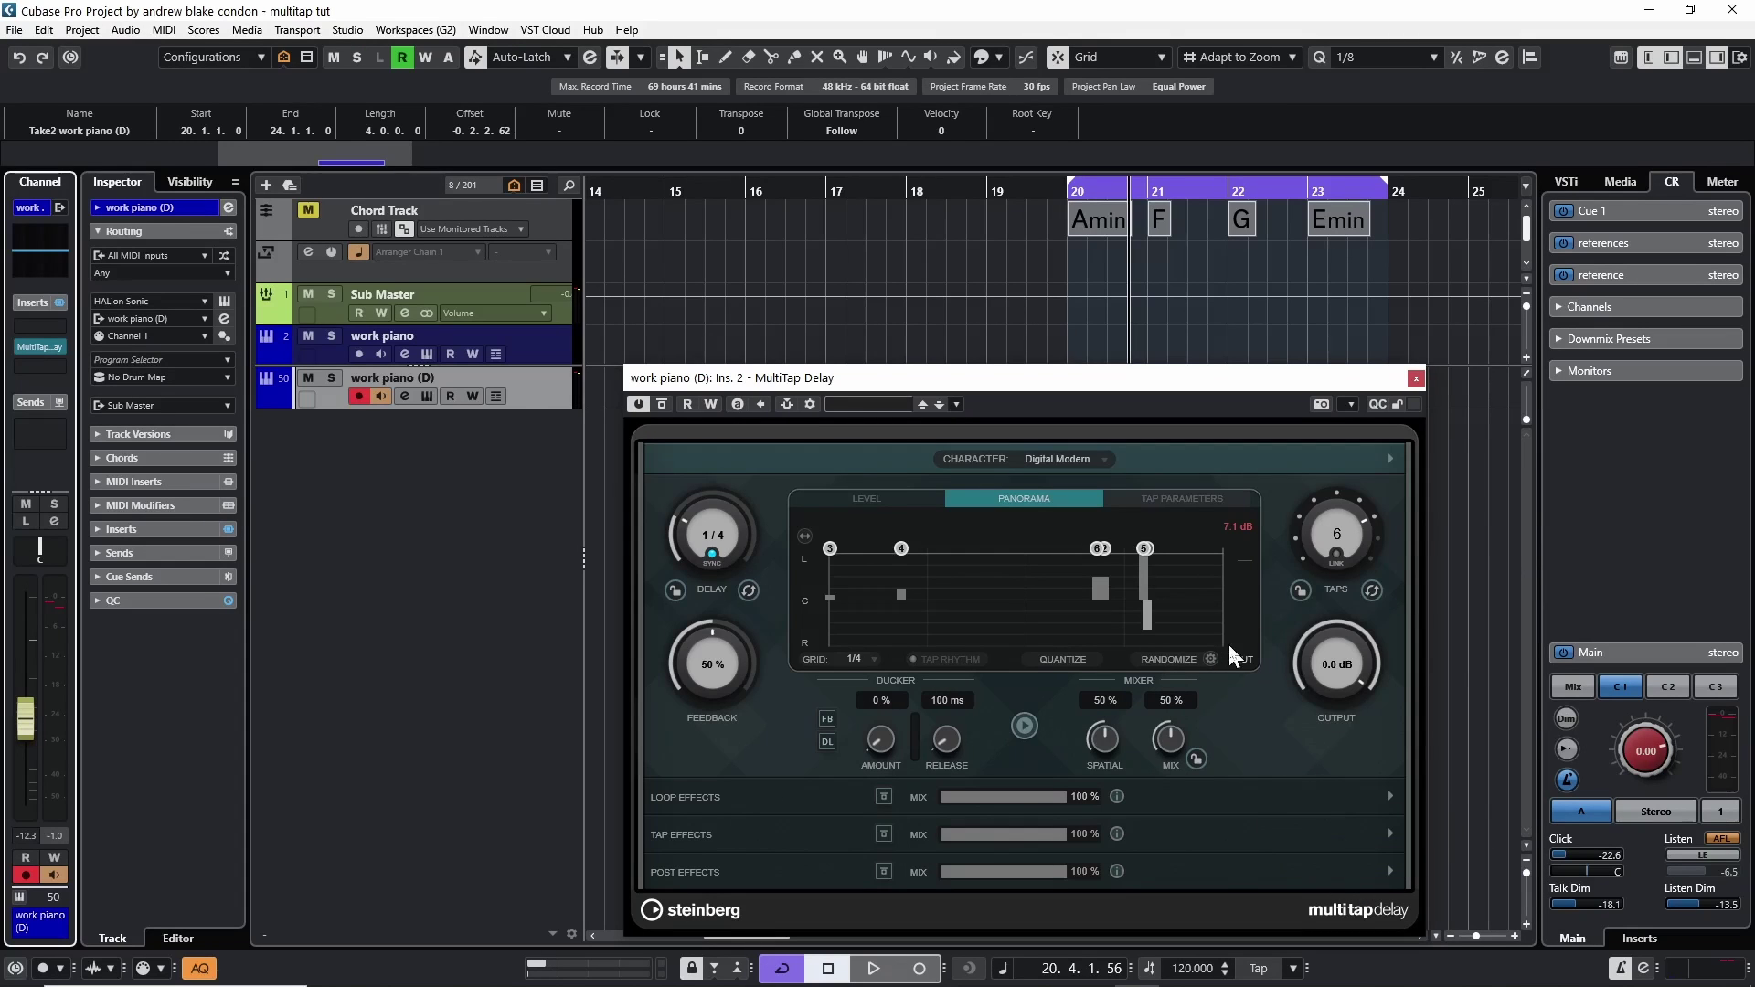
click(1375, 589)
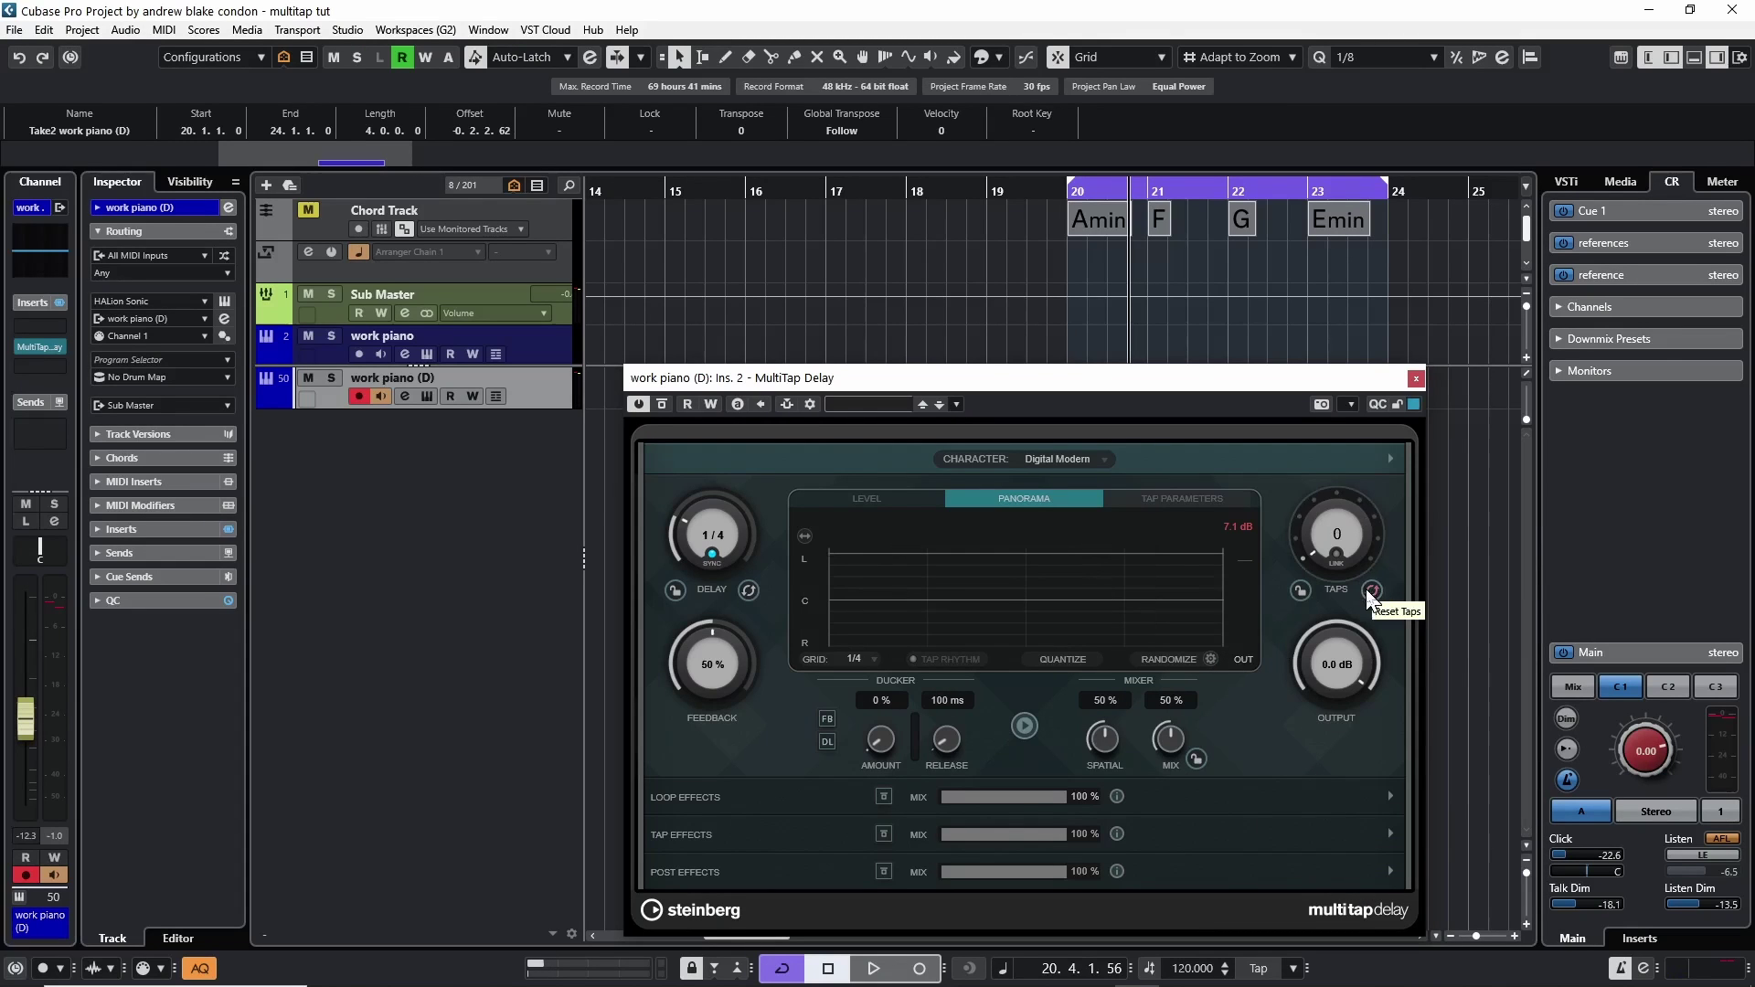
Add taps on the first three grid lines of the Level tab and expand Tap Effects
click(925, 548)
click(1026, 548)
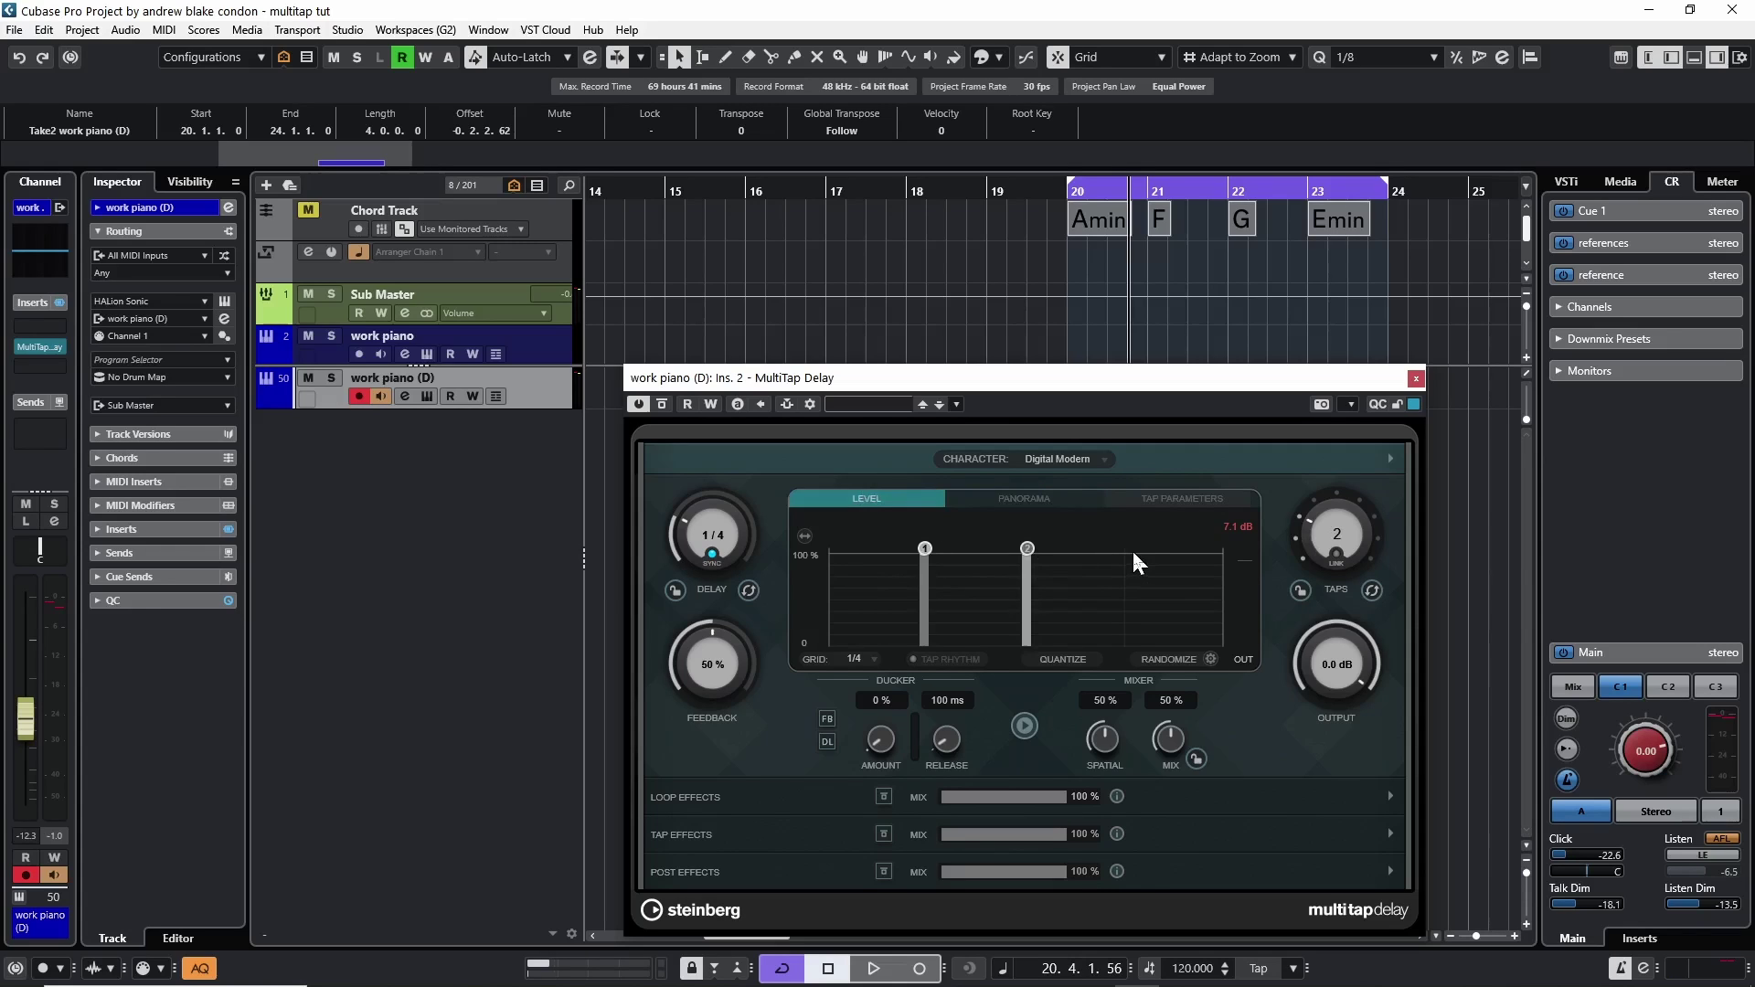
click(1122, 552)
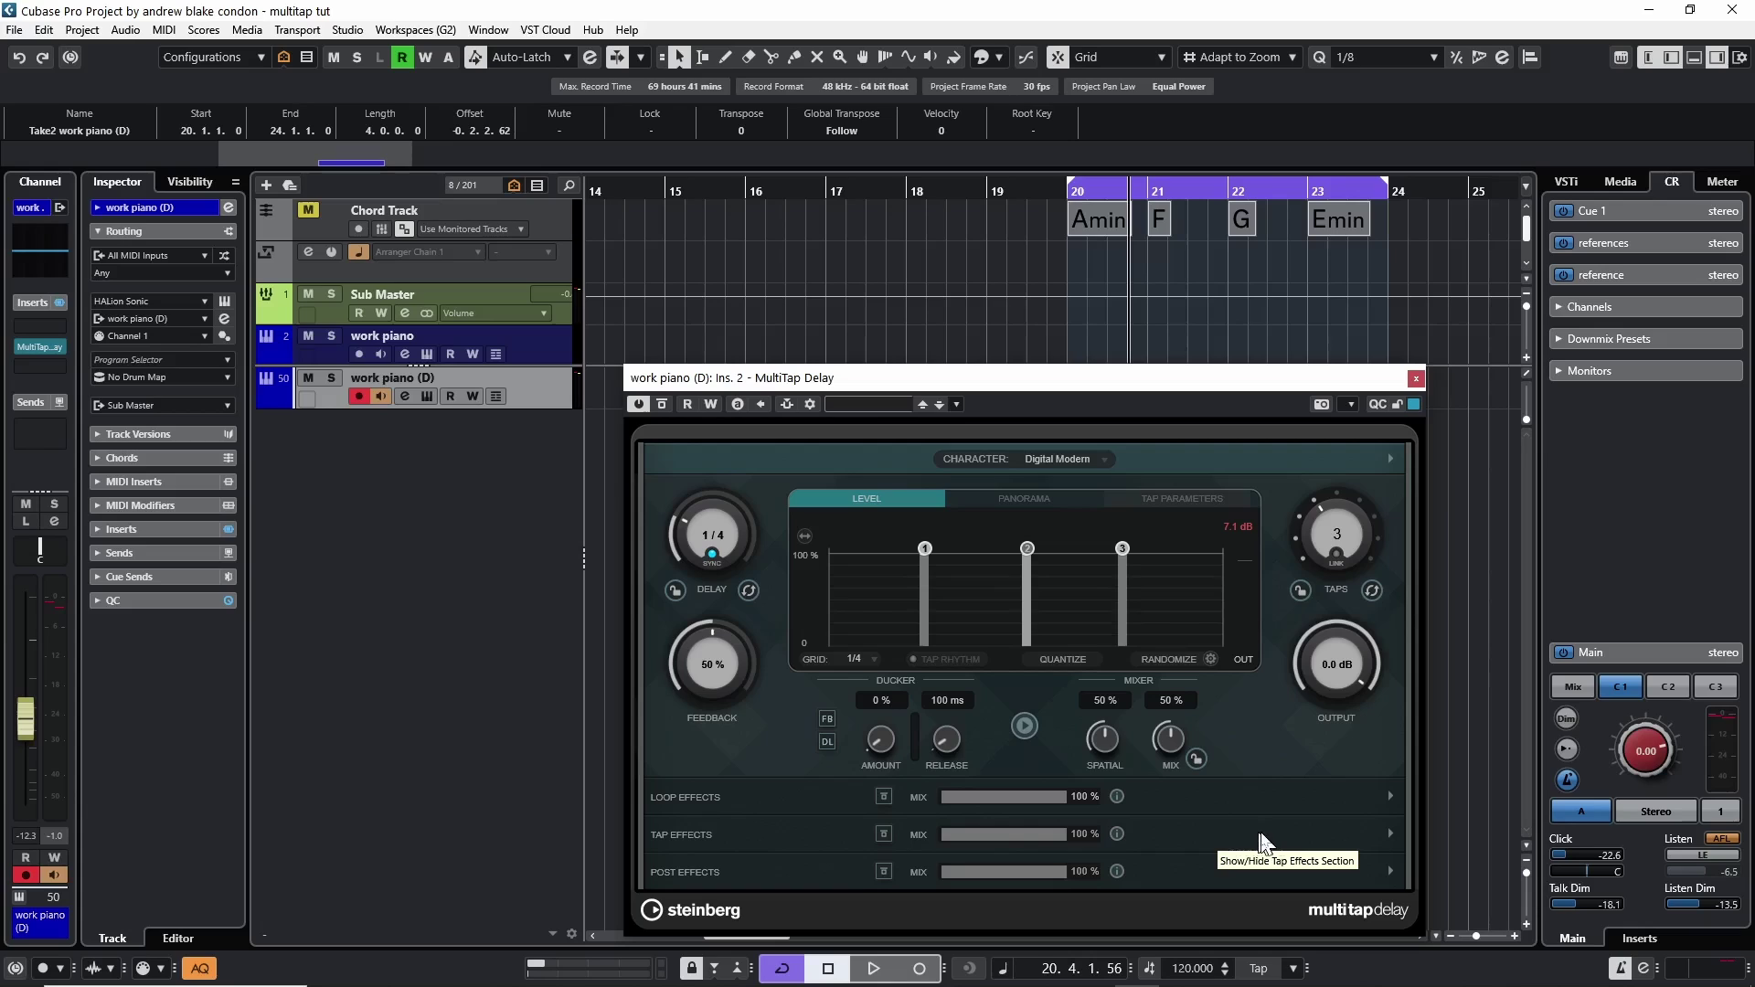
click(1390, 833)
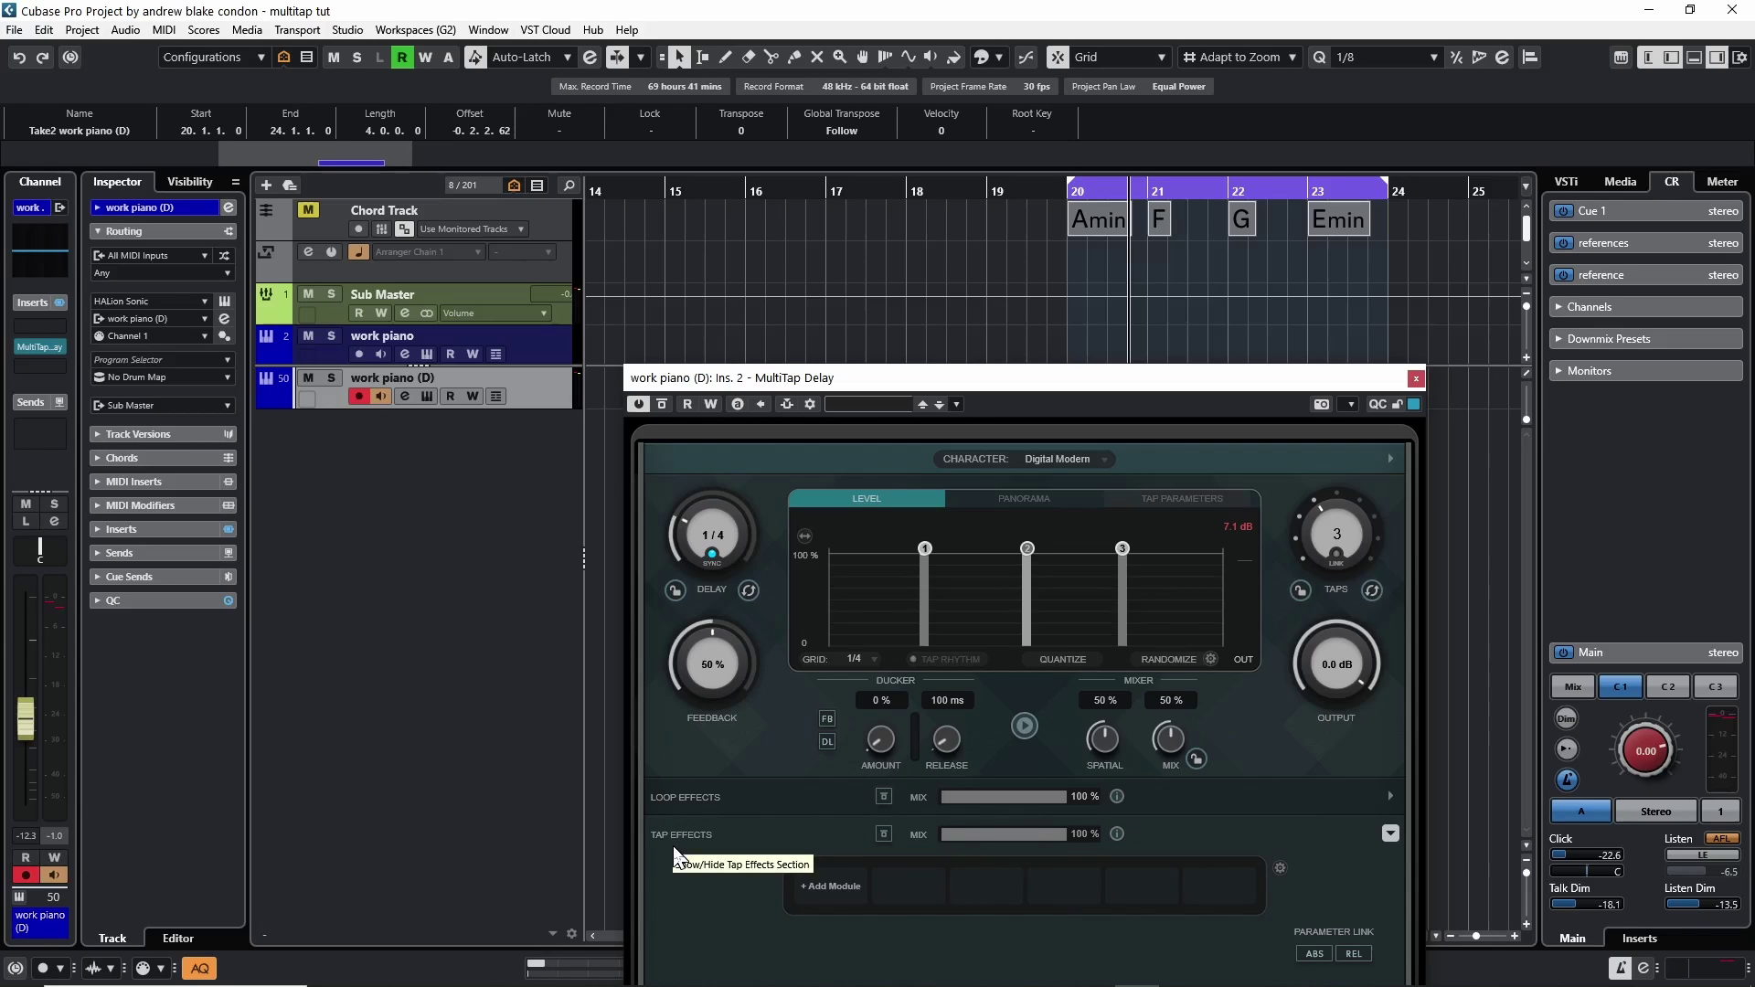
Open the Add Module list offering Chorus, Phaser, Delay, Reverb, Gate and more
click(820, 892)
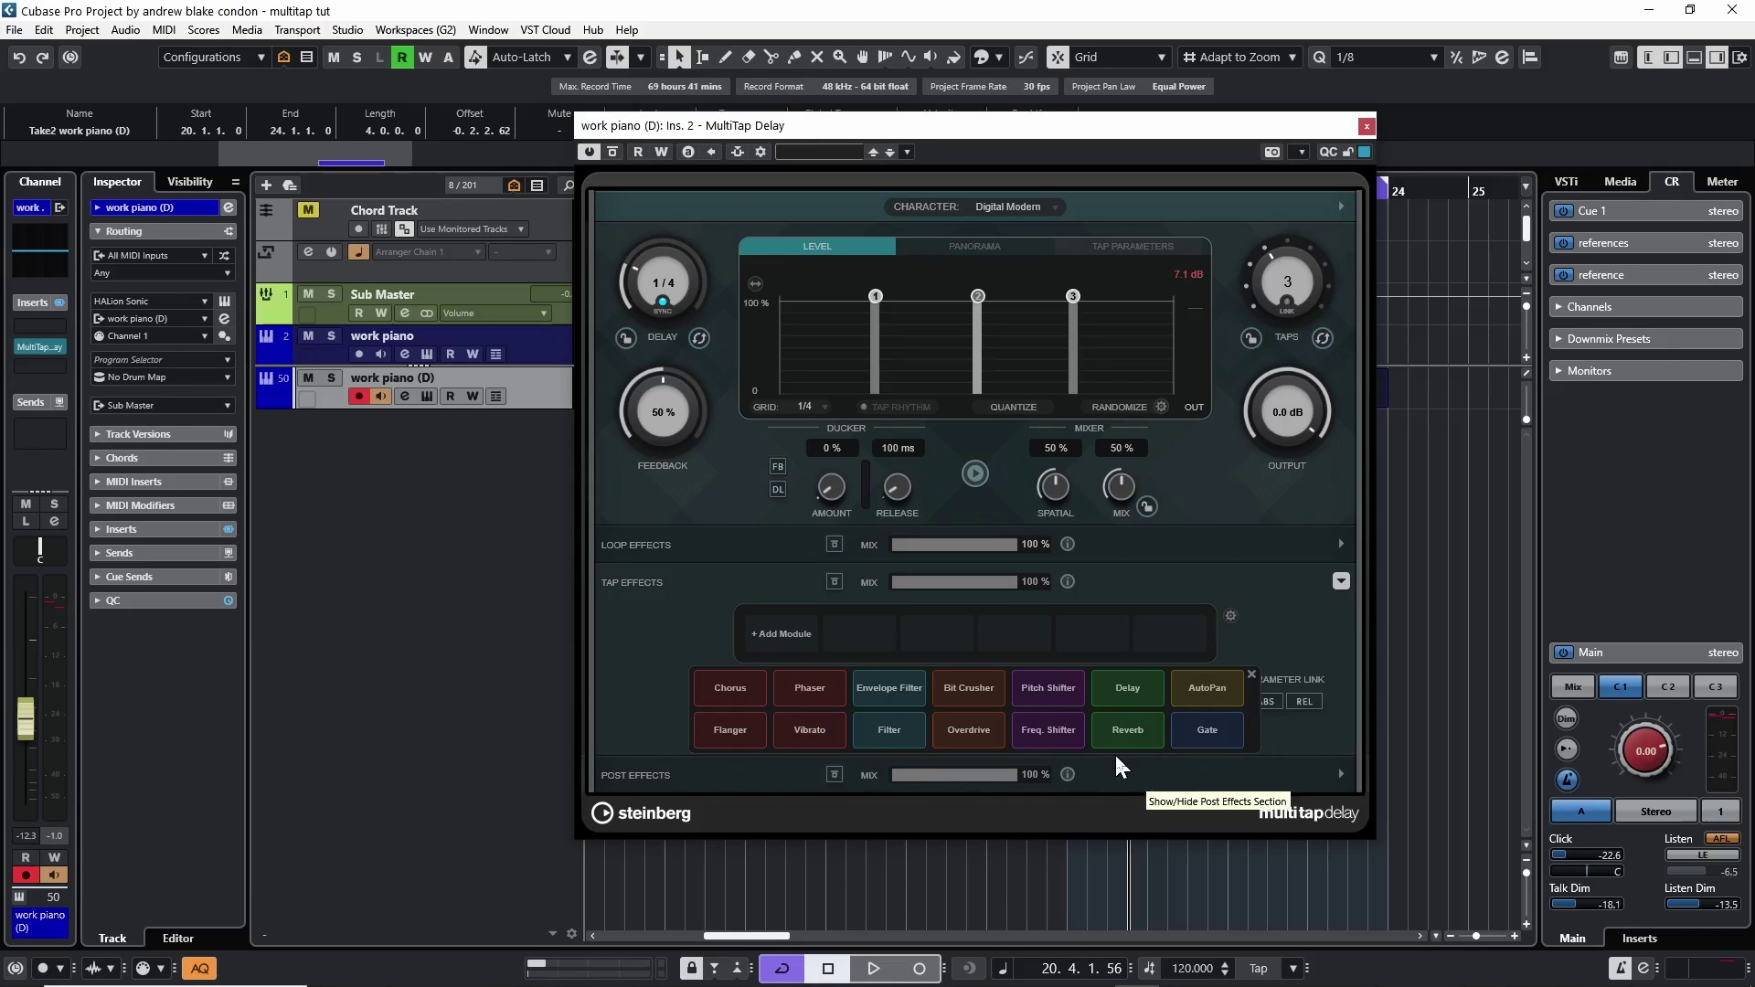
Add a Reverb module to the tap effects and audition it
click(1130, 729)
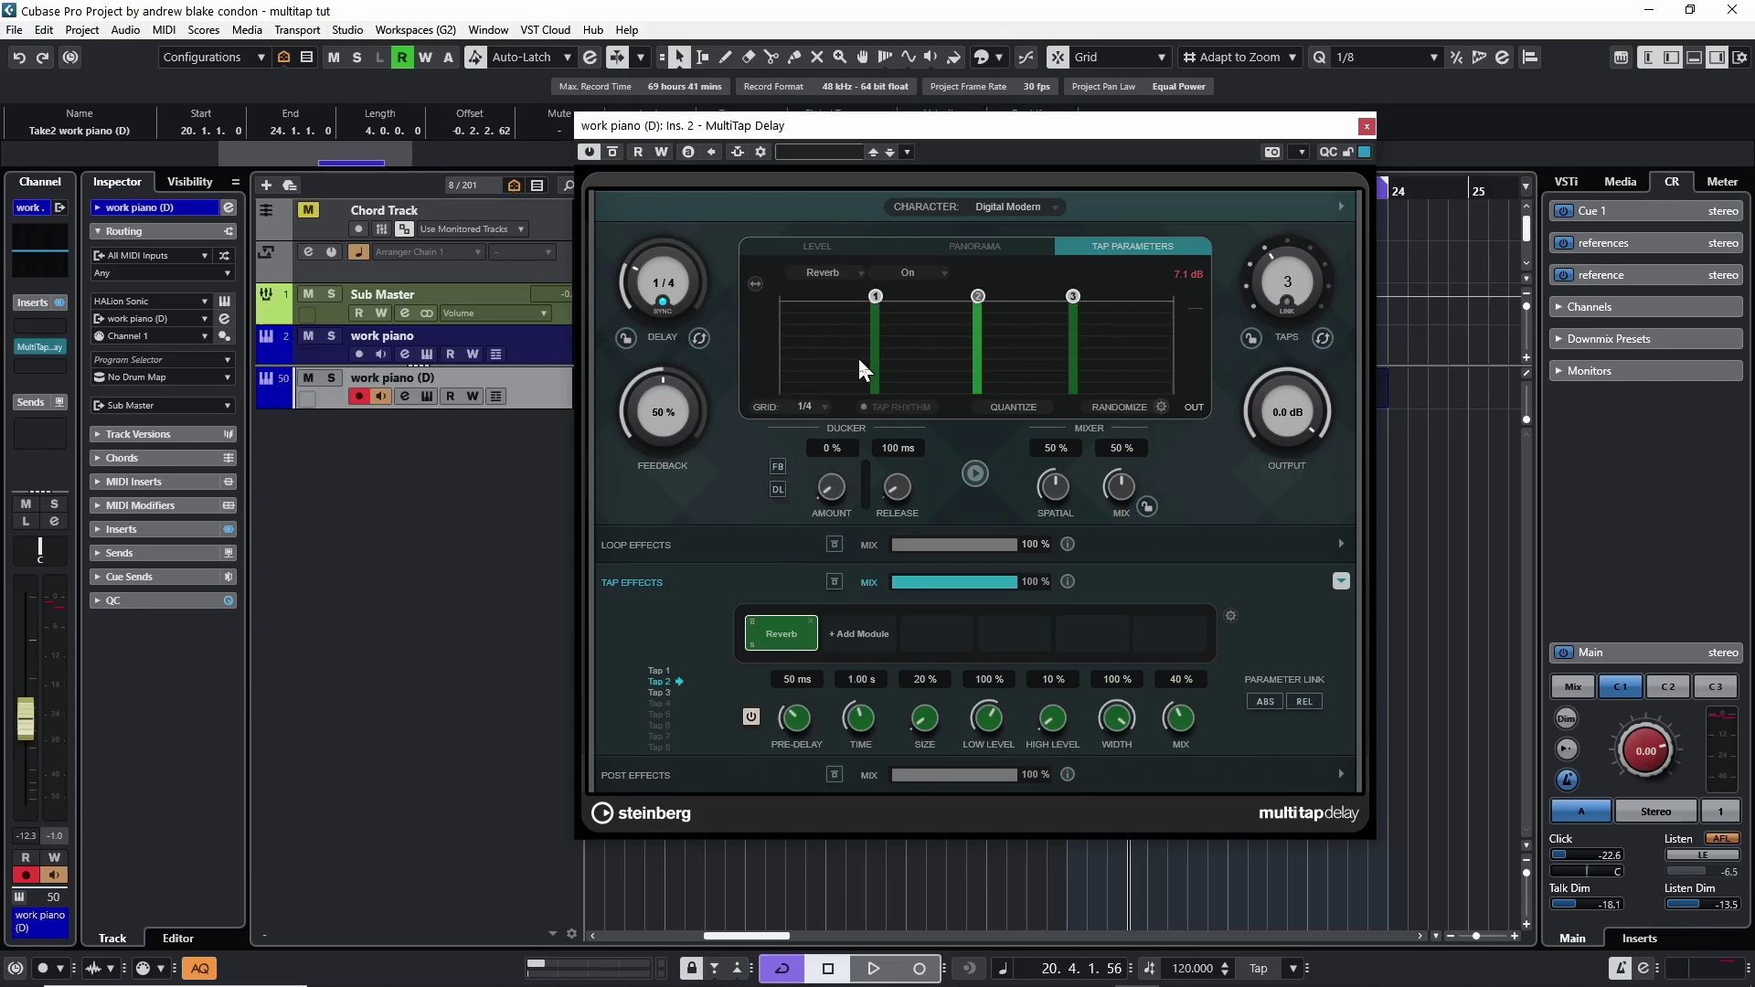
key(space)
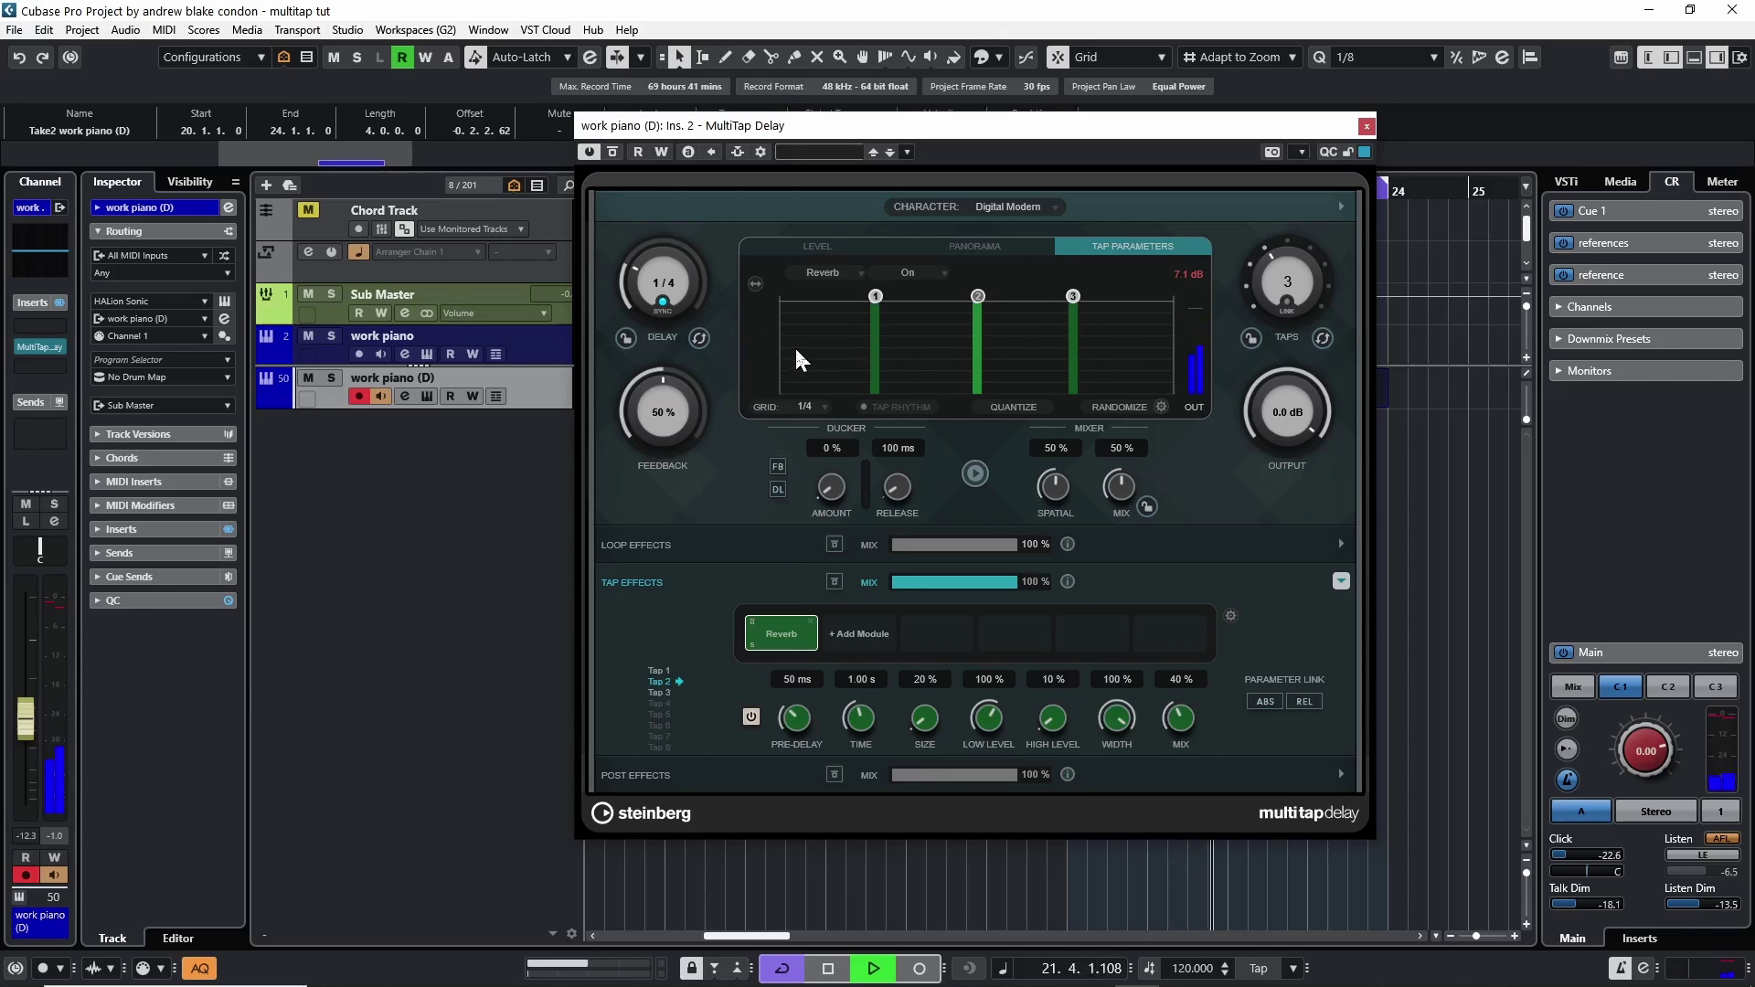
key(space)
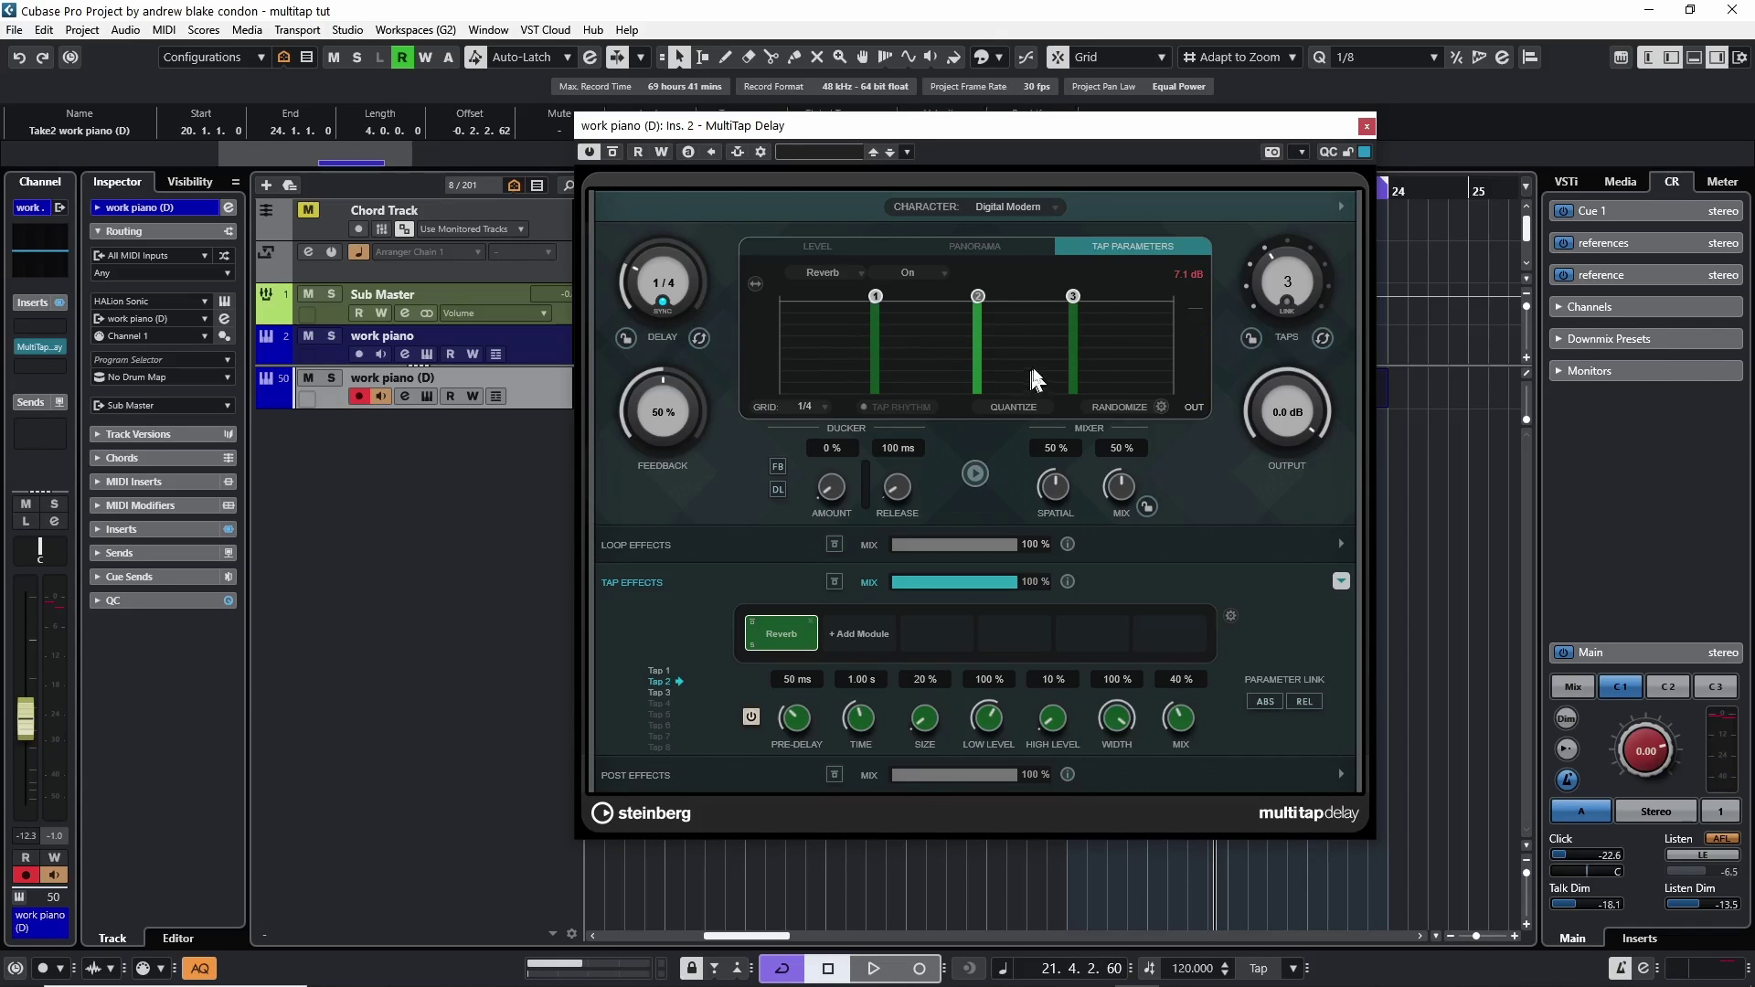
Set tap 2's reverb mix to 90 %, tap 1's mix to 100 %, and raise tap 1's size to 219 %
click(979, 376)
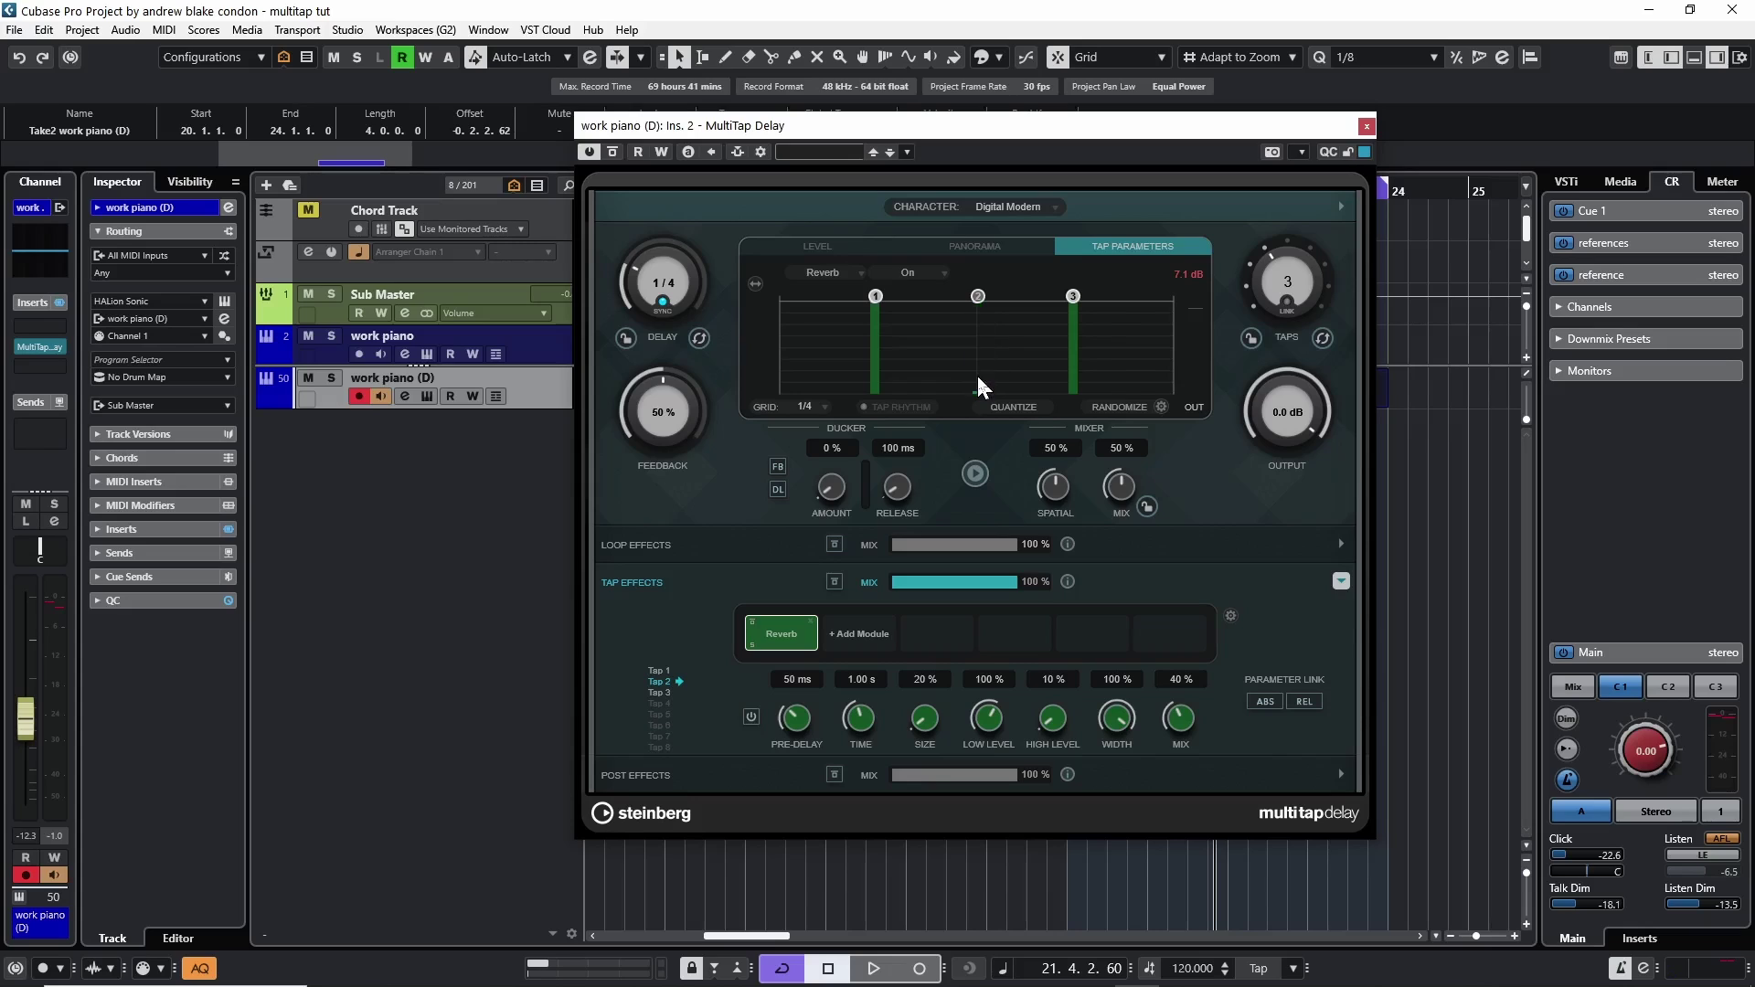
click(979, 311)
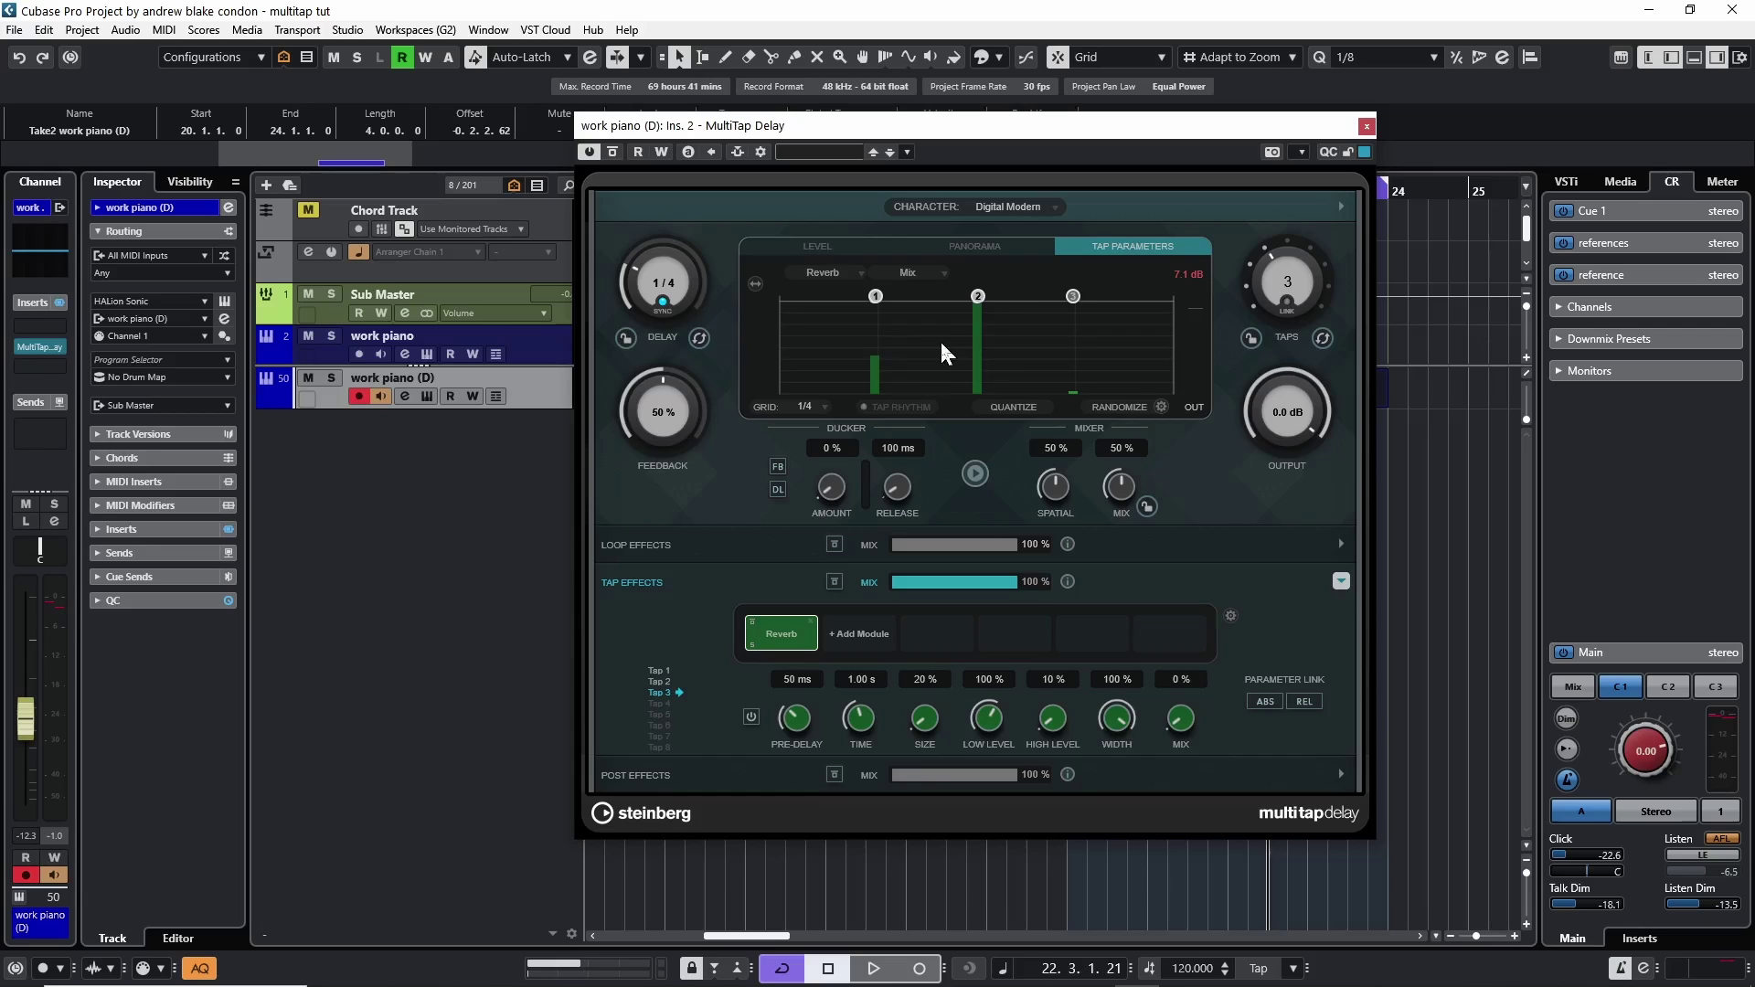
click(978, 352)
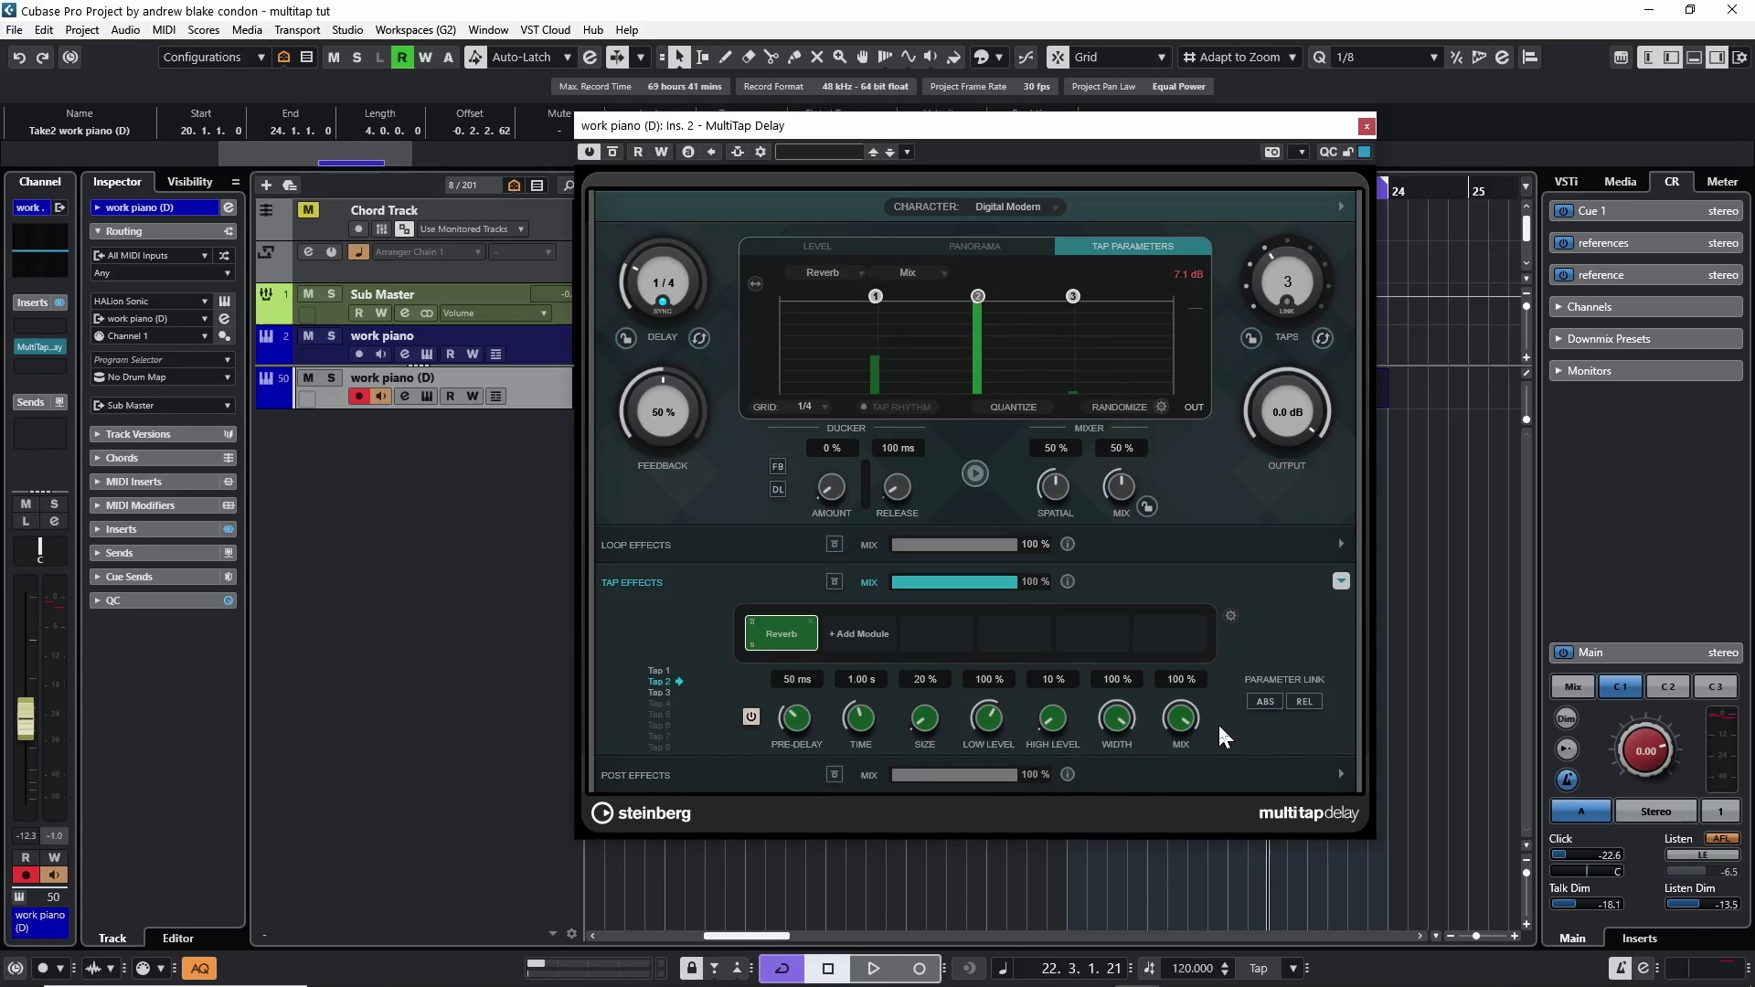
drag(1181, 717, 1188, 834)
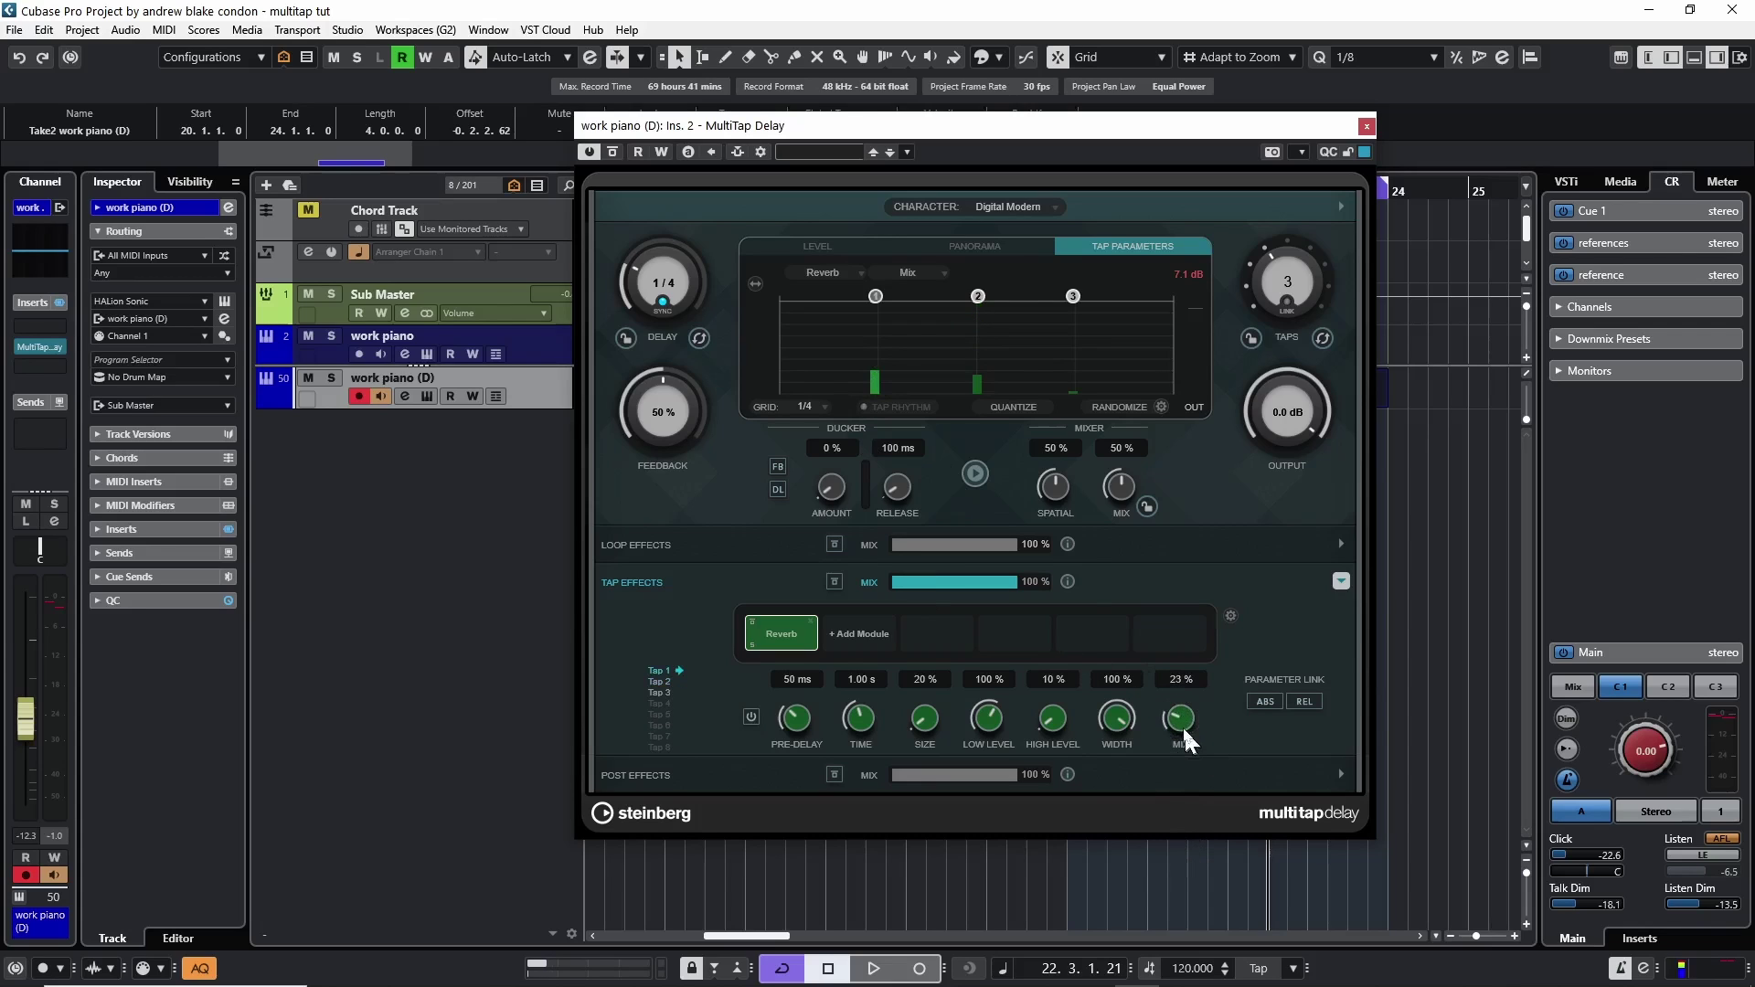
drag(1184, 736, 1195, 595)
drag(925, 718, 915, 660)
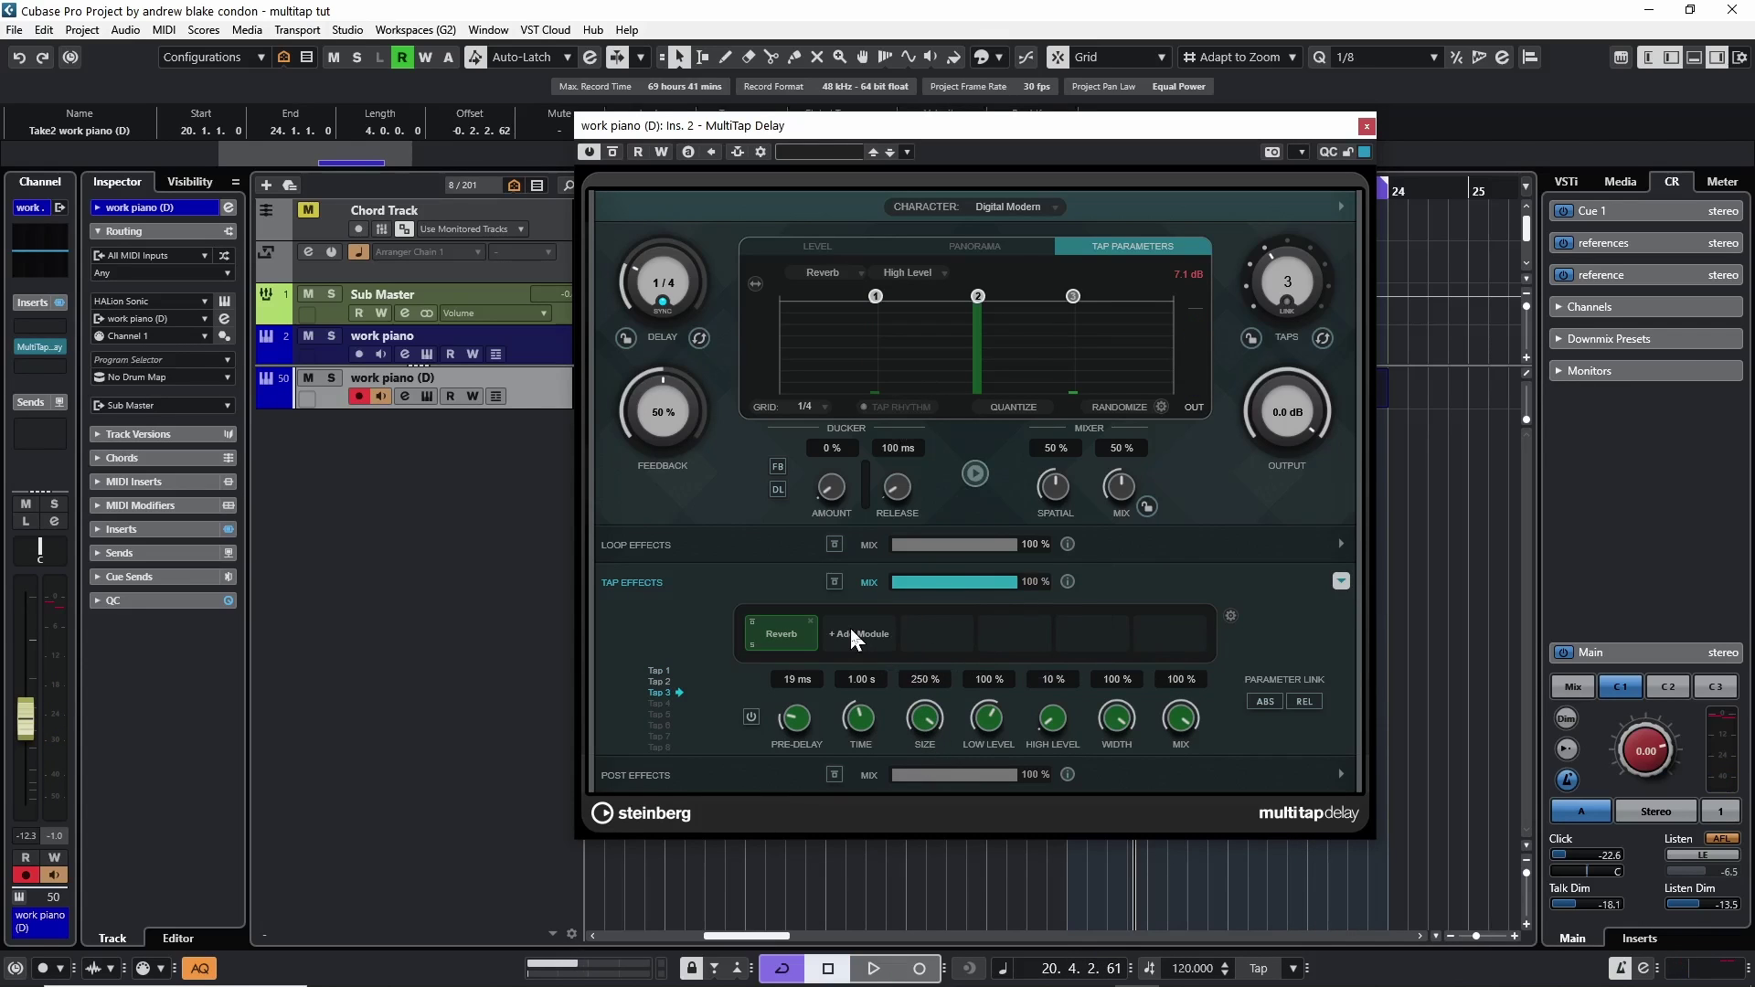
Add a Filter tap effect module and switch the filter off for tap 1
click(851, 635)
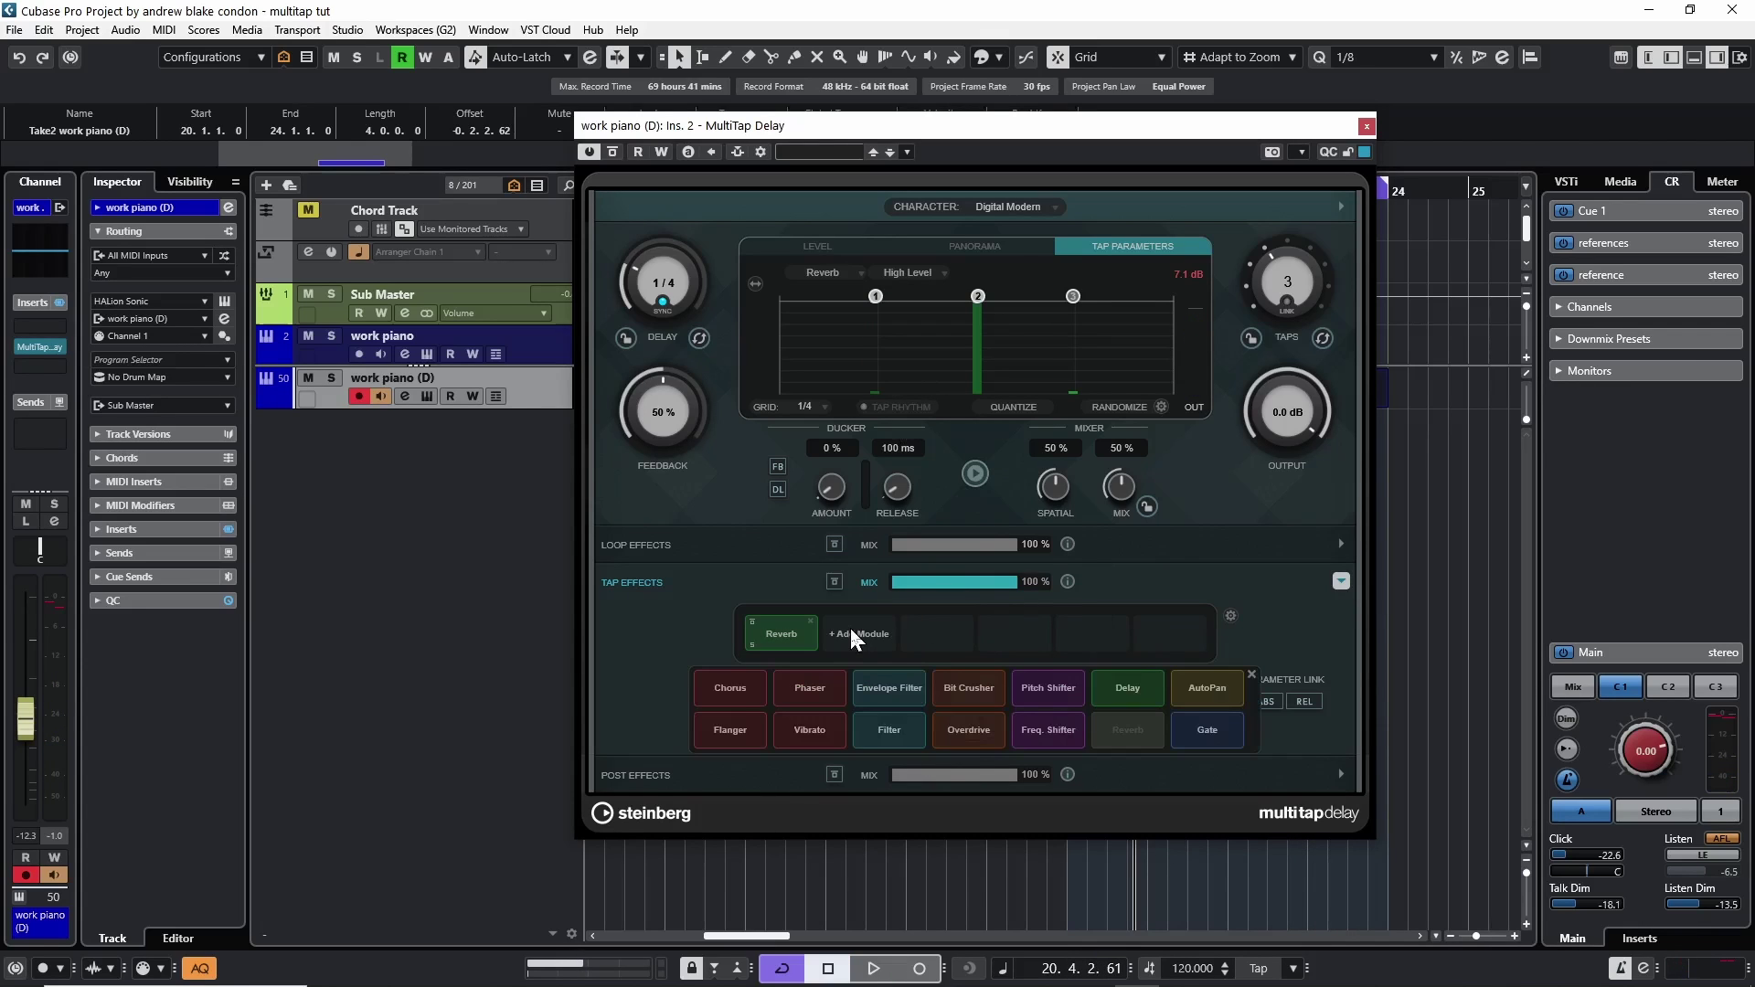
click(878, 729)
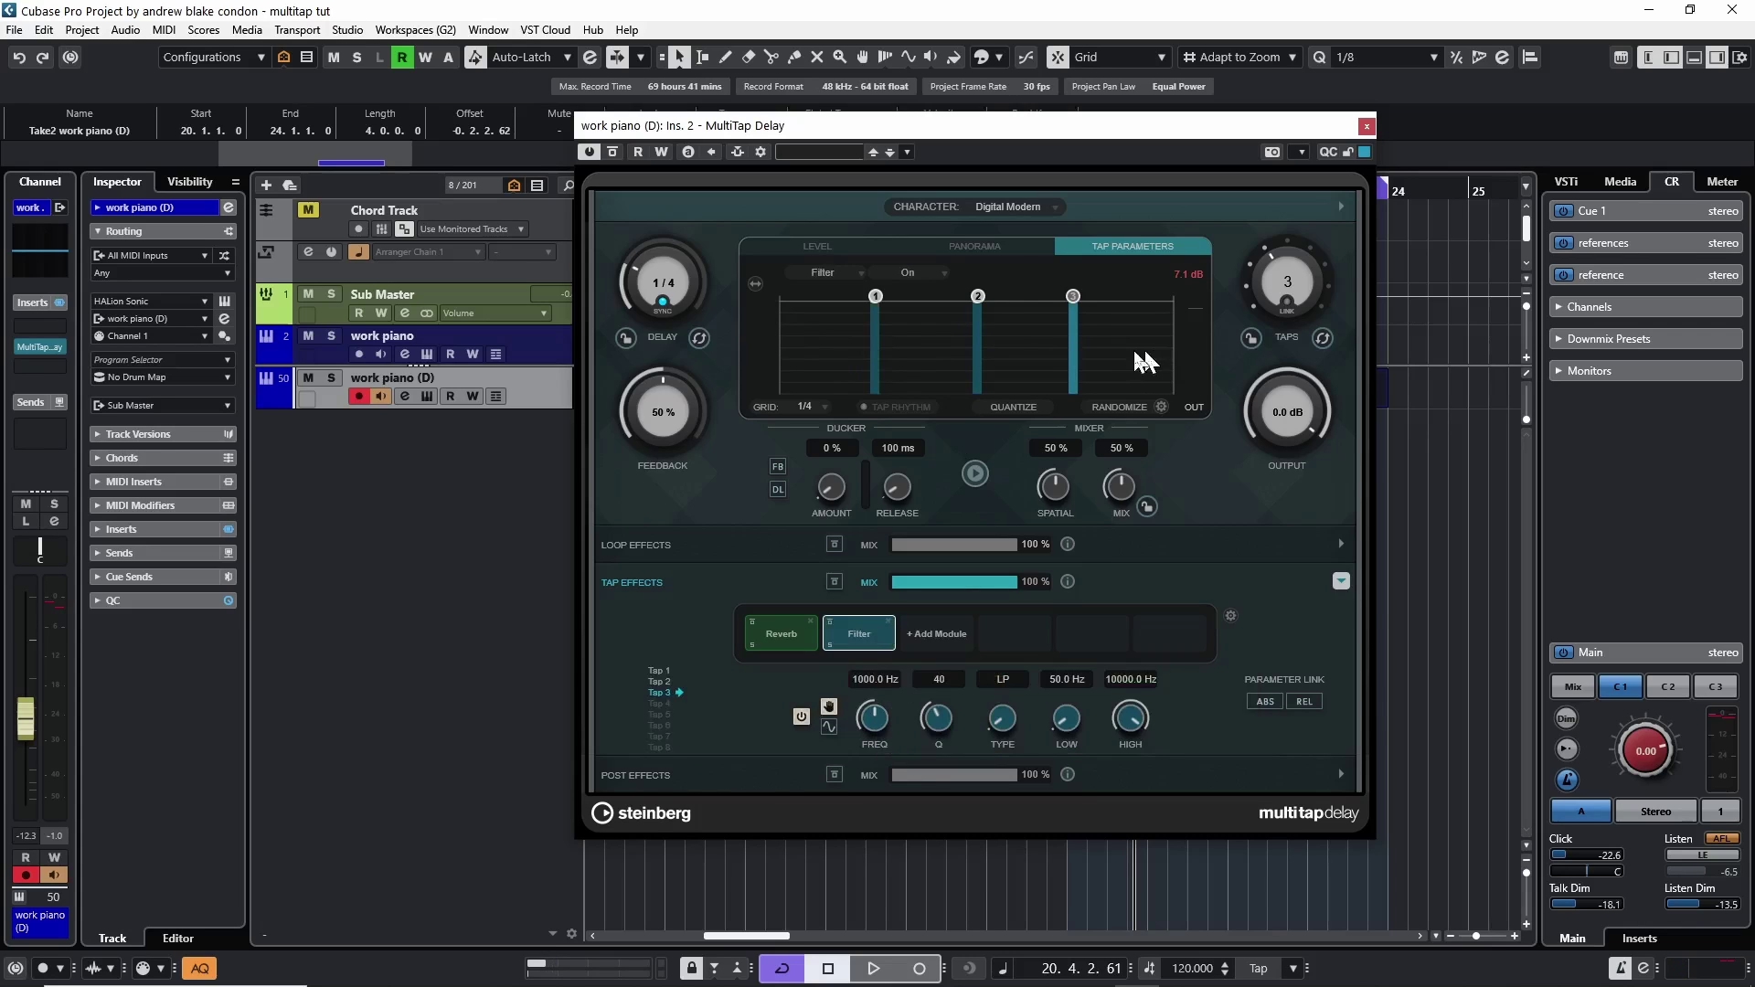
drag(837, 353, 860, 393)
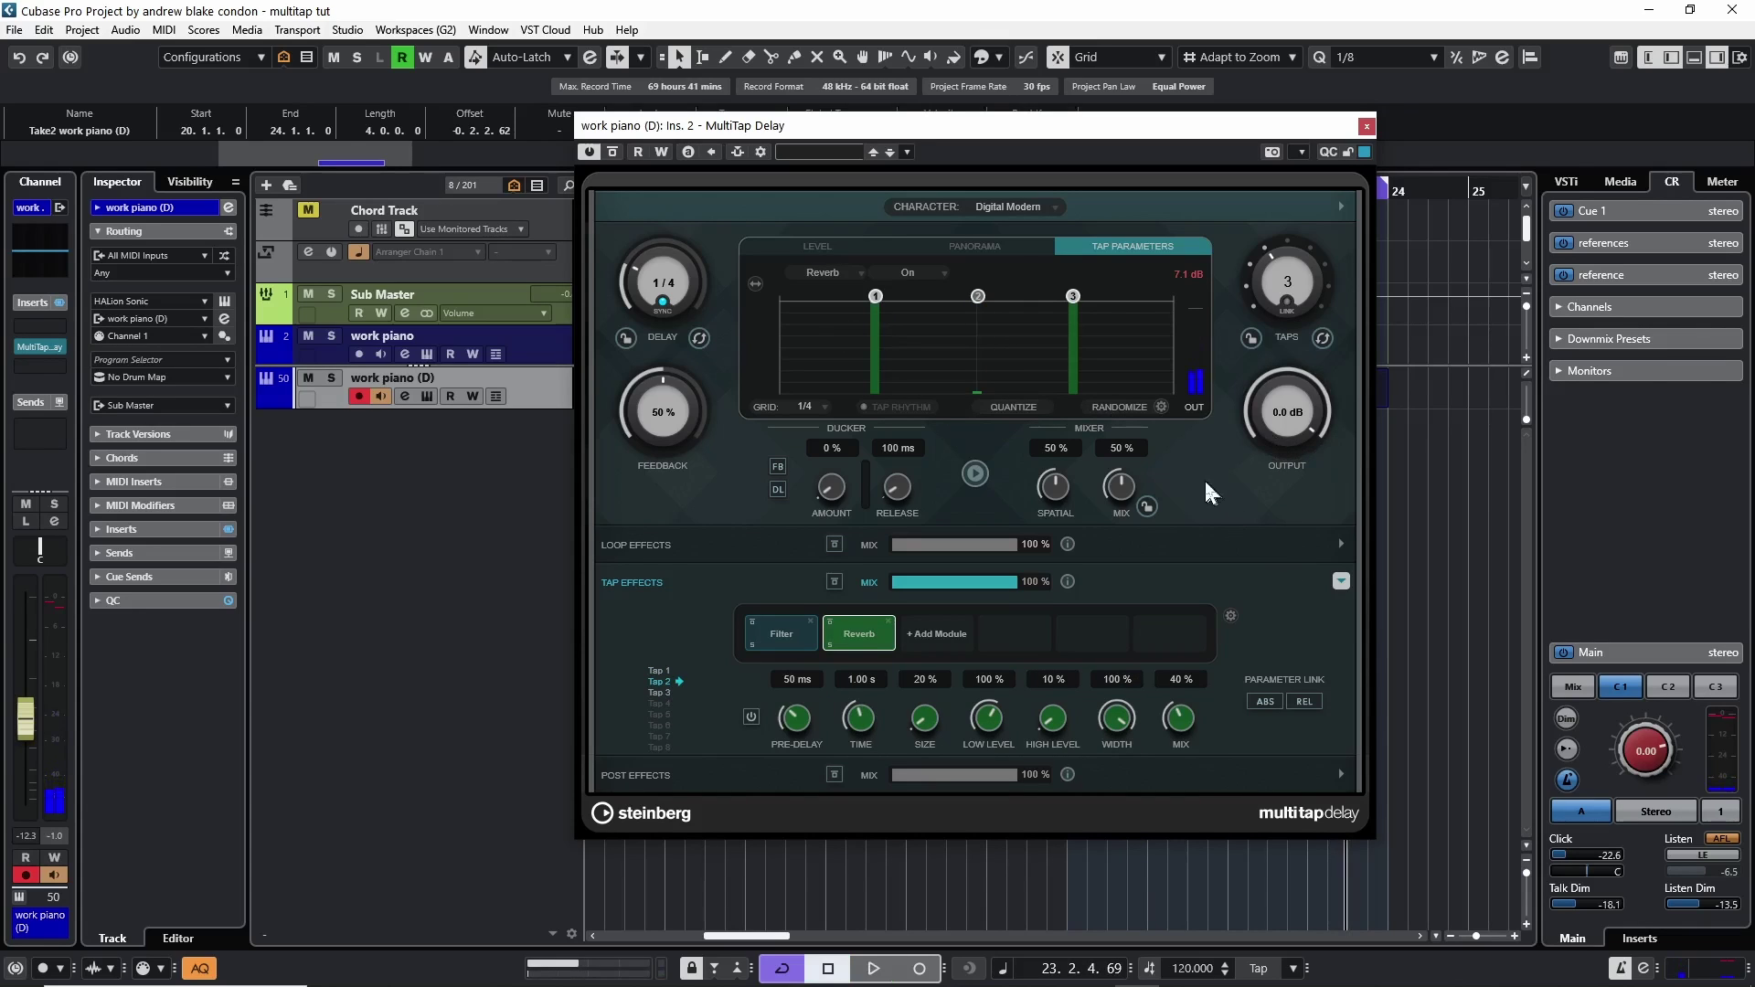
Audition the filtered taps during playback, comparing the Filter and Reverb module settings
key(space)
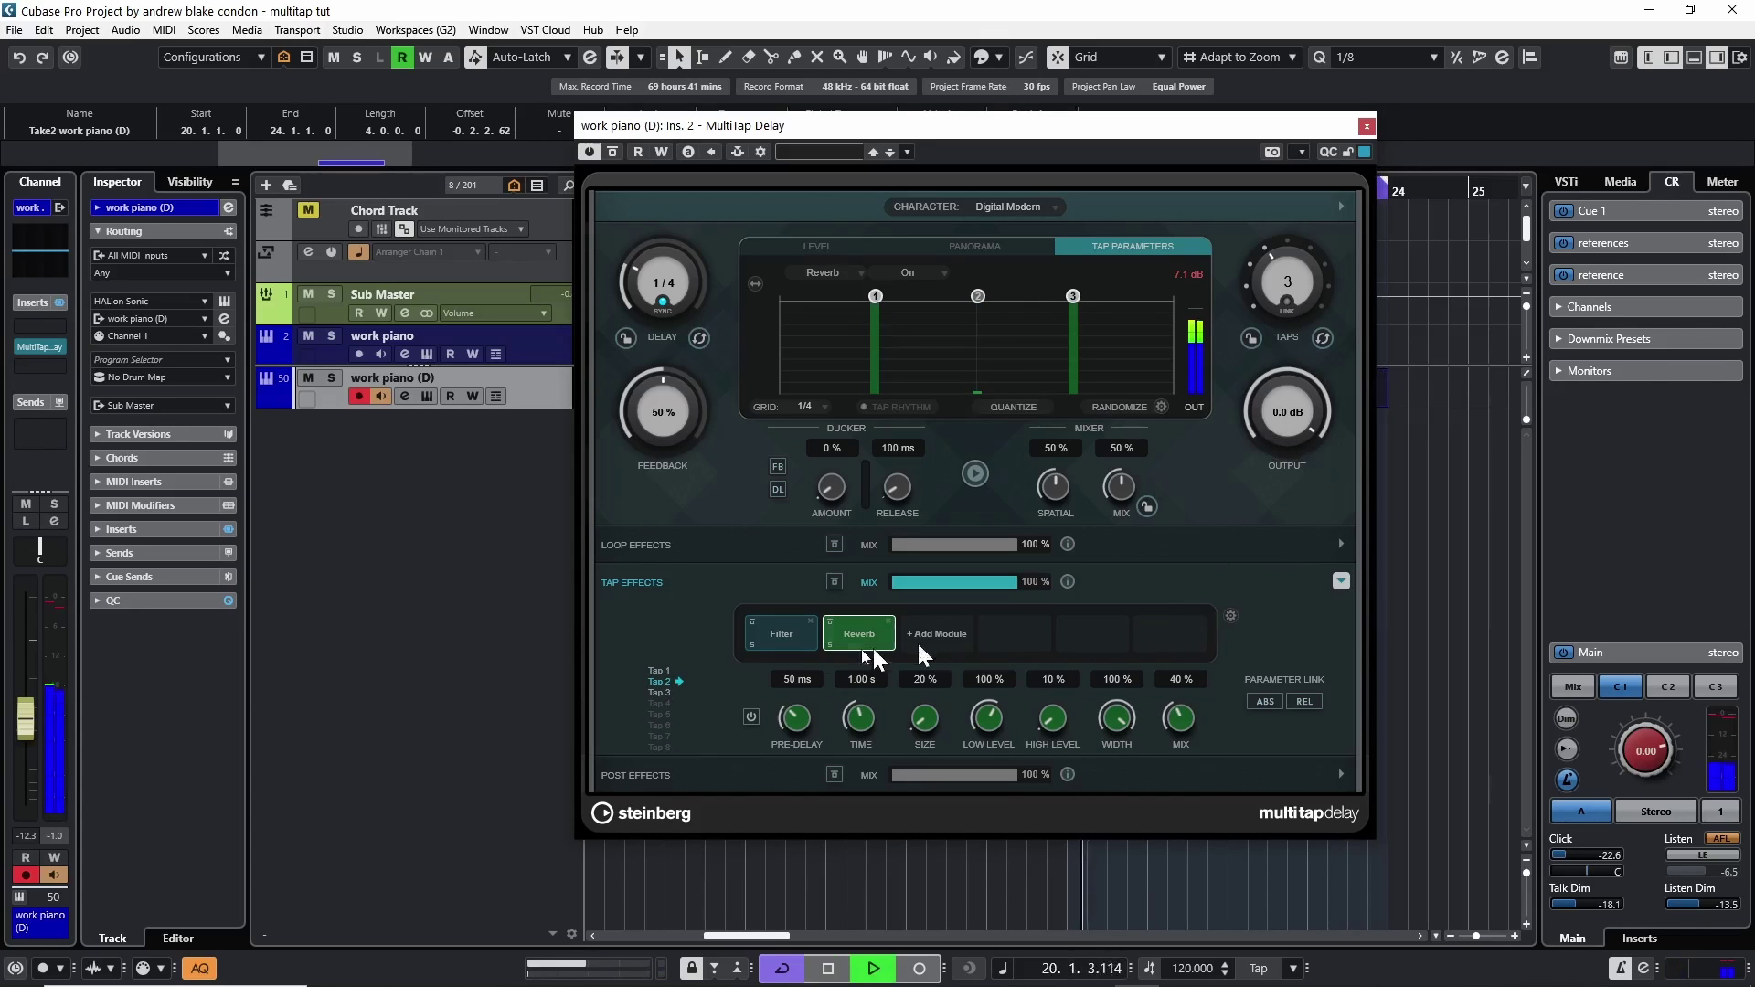
click(783, 637)
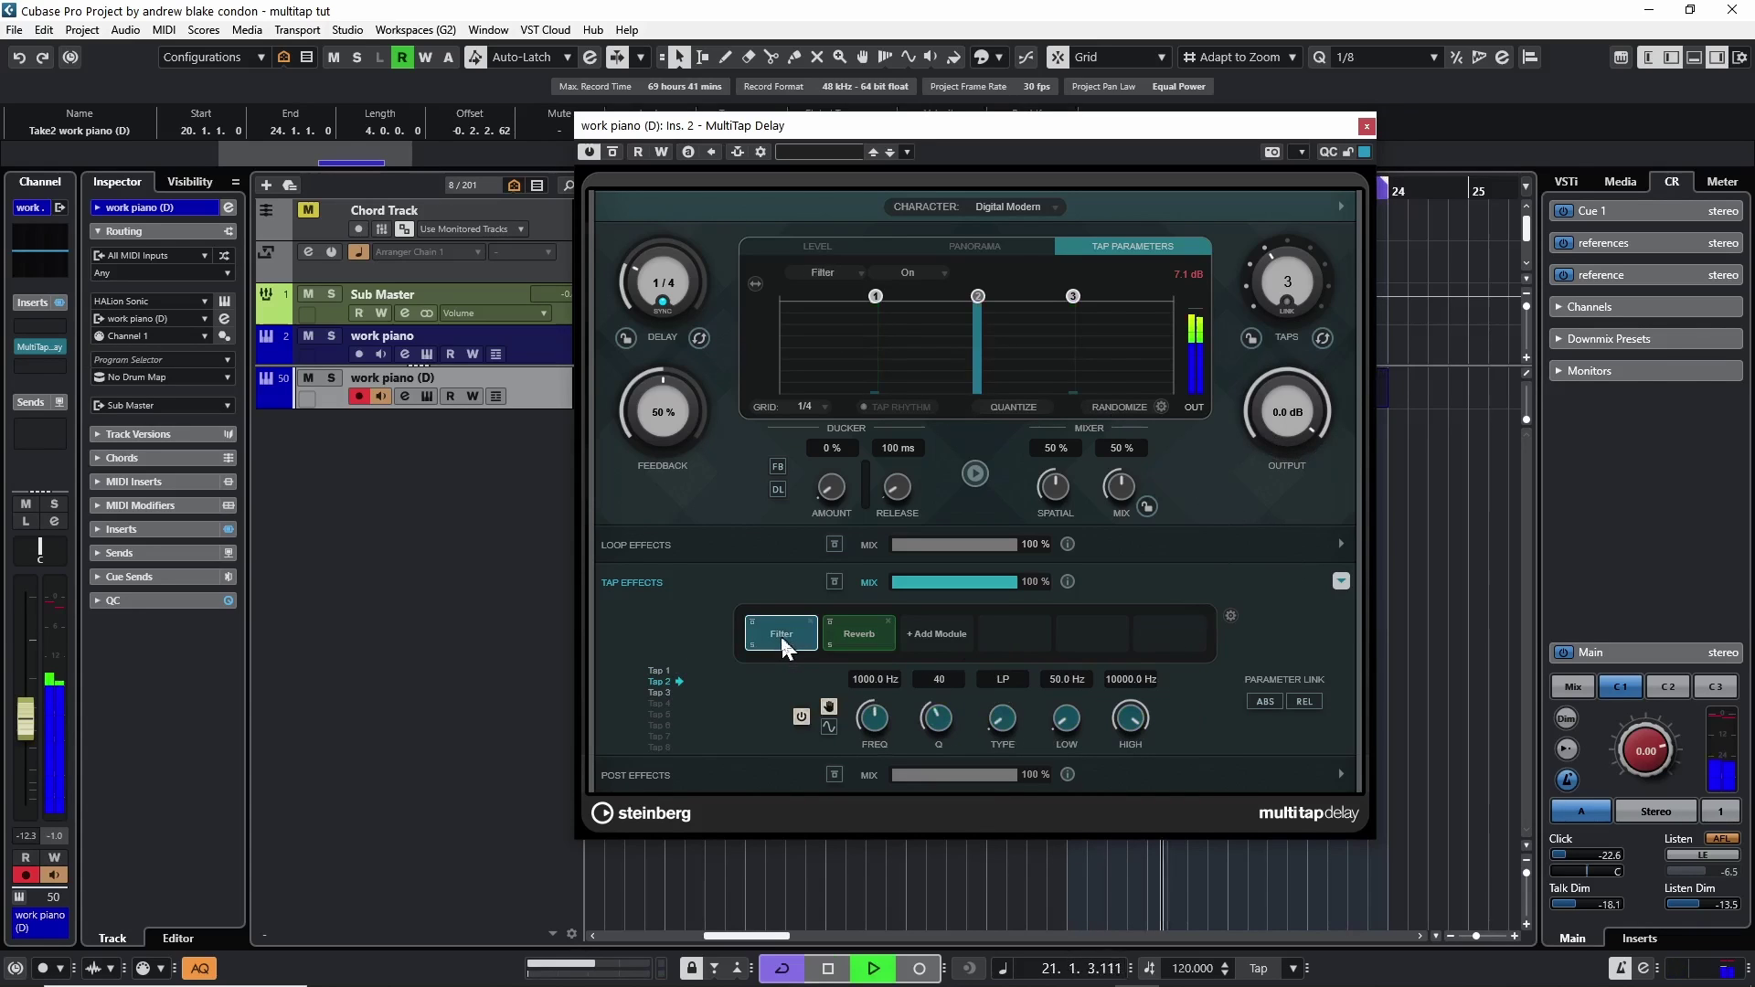
key(space)
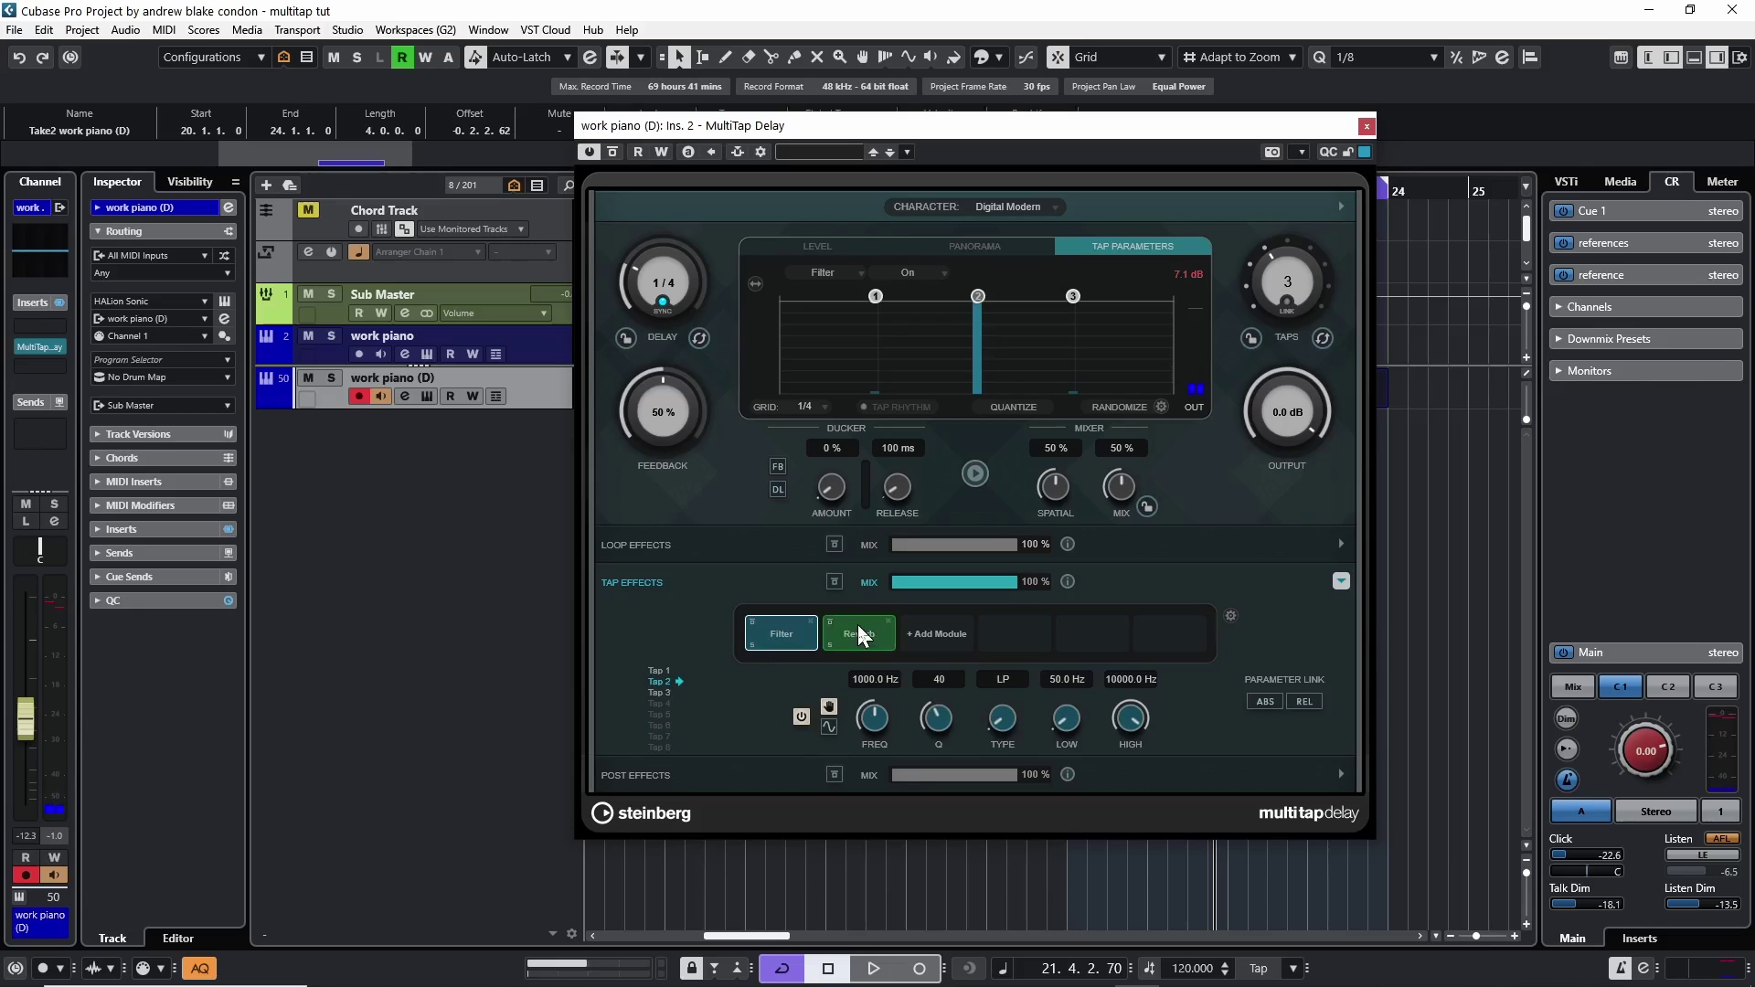
click(858, 634)
click(782, 633)
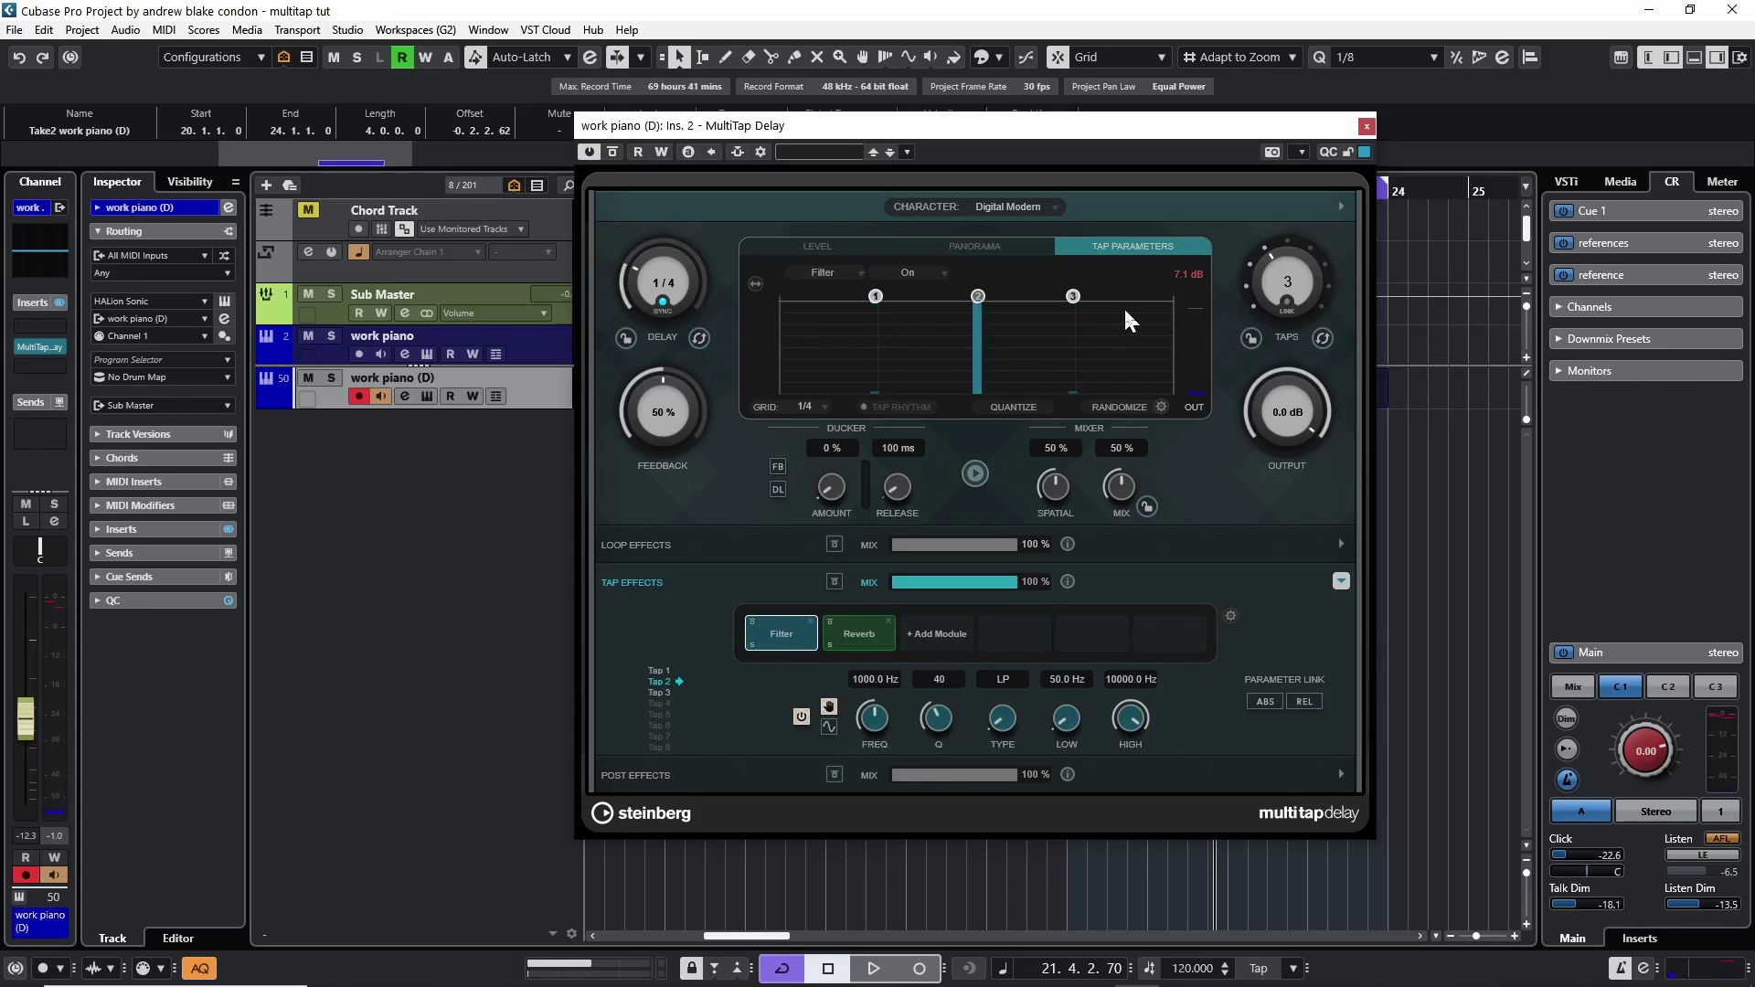
click(860, 640)
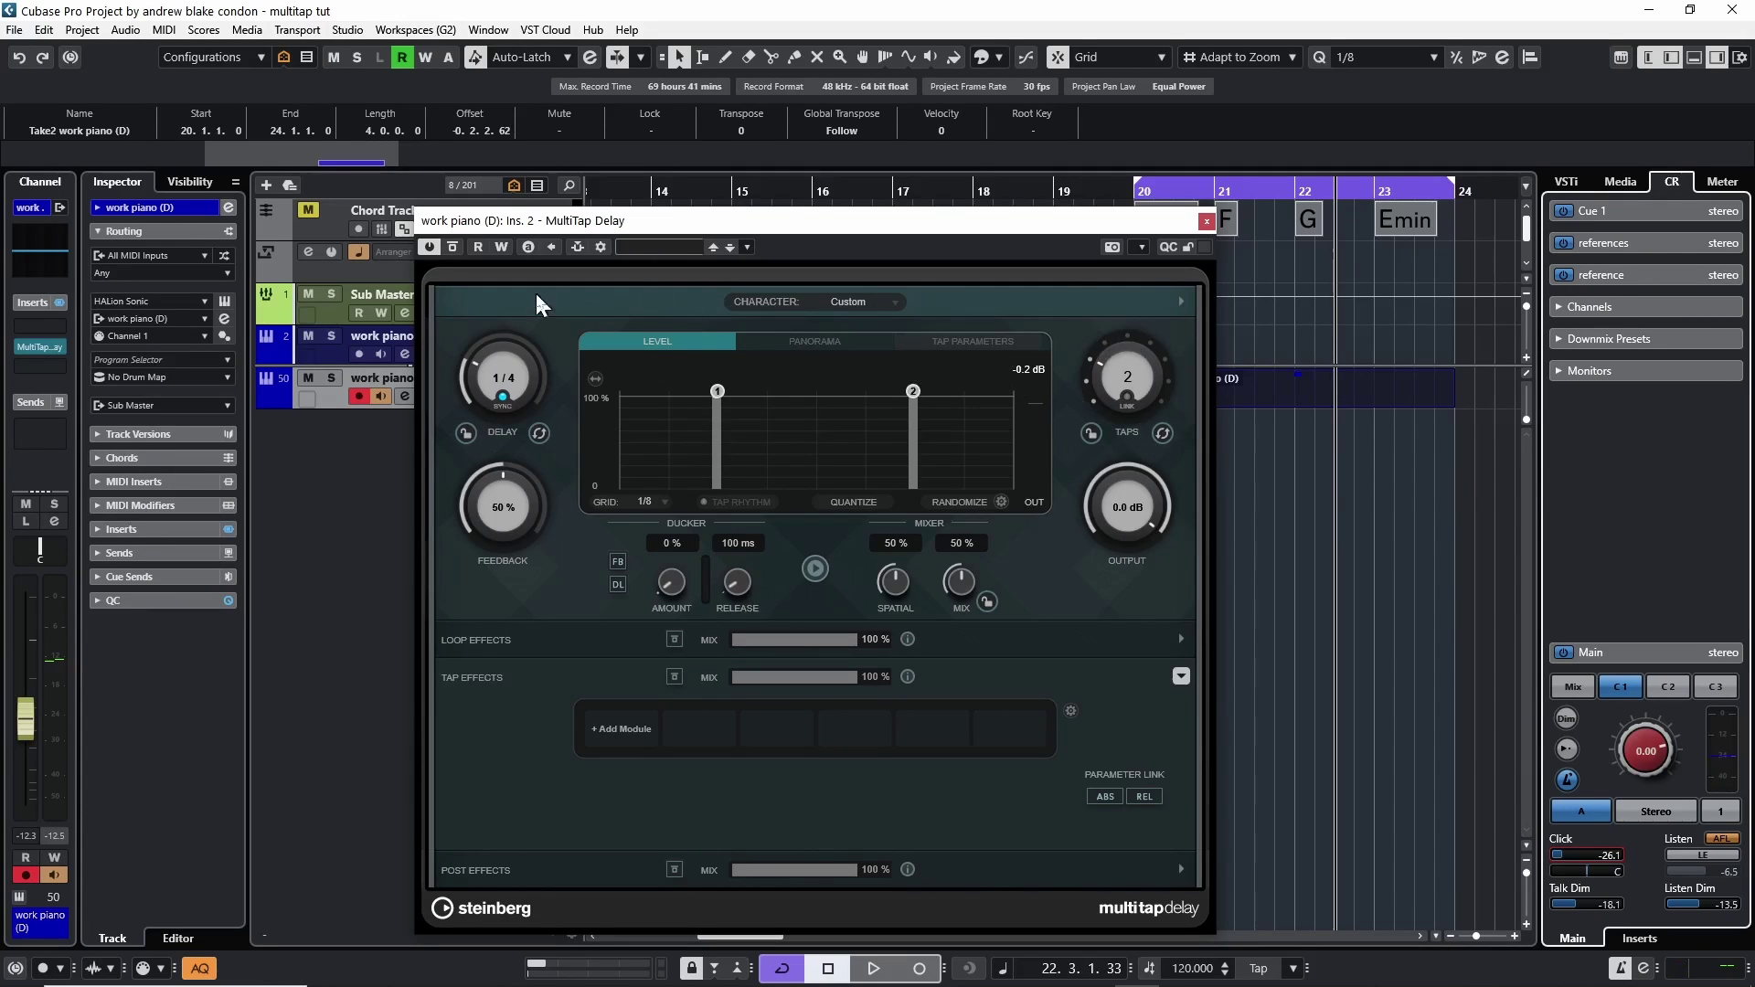
Expand the Character panel to show the saturation, damping, low cut and high cut controls
click(1181, 303)
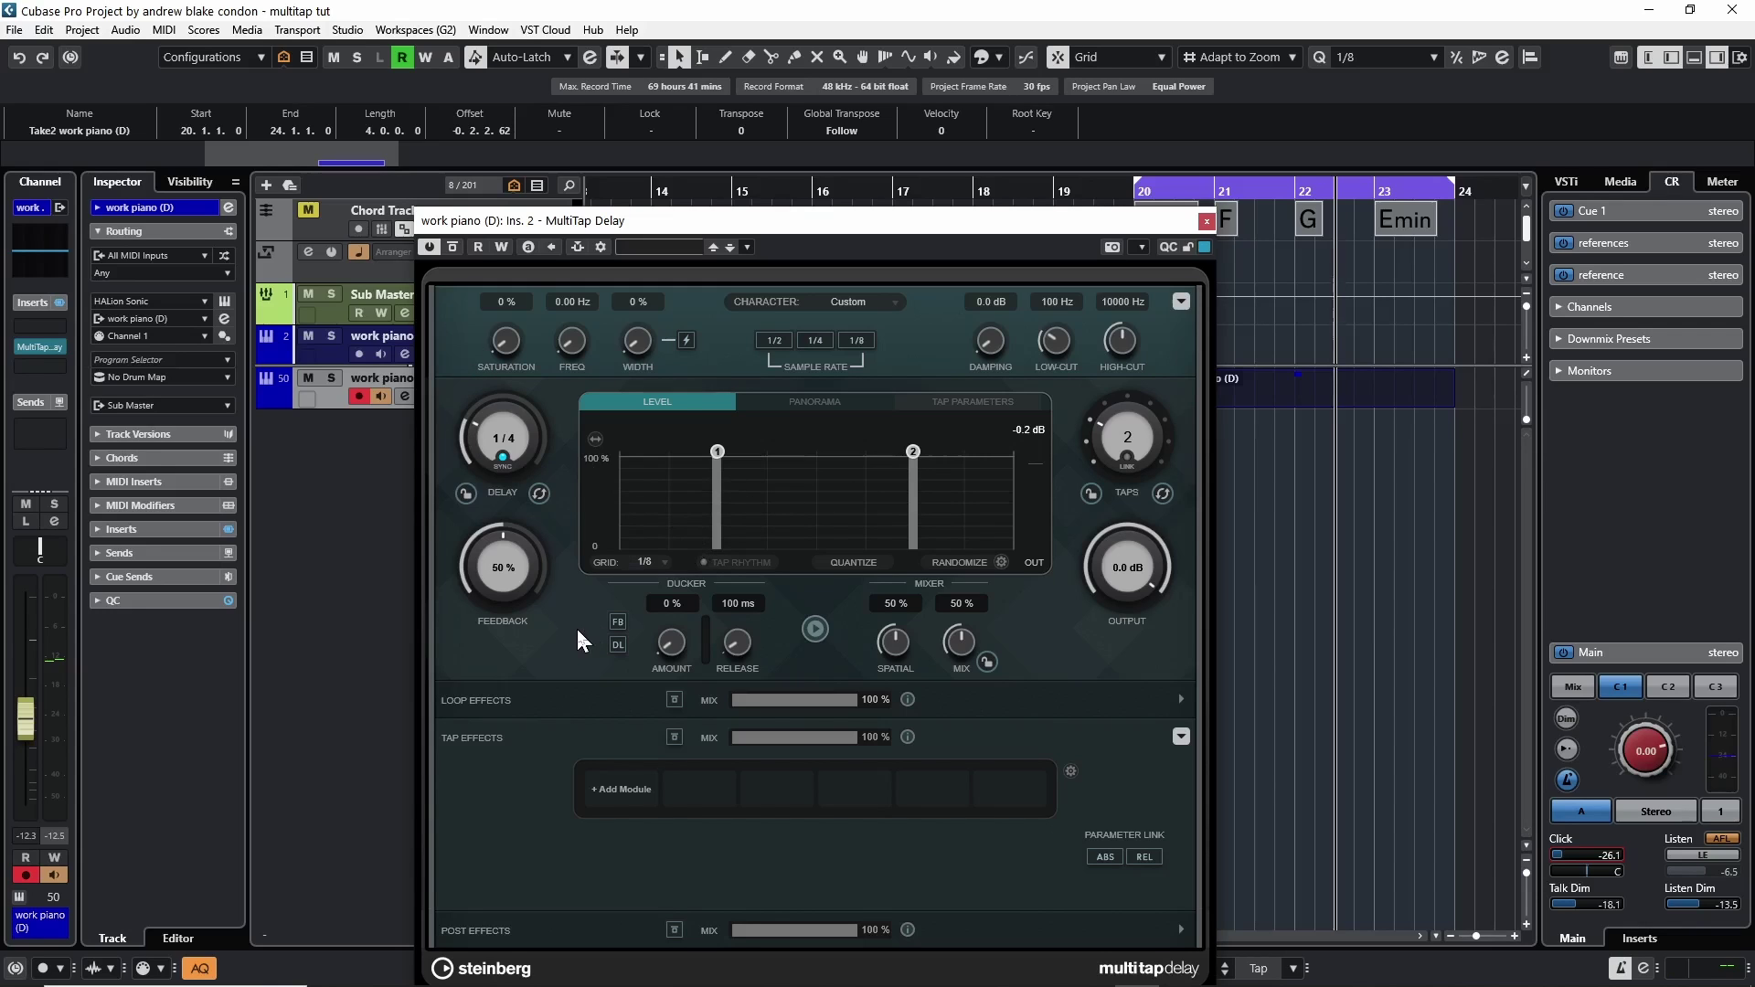
Play the piano part and drag saturation up to 100%
key(space)
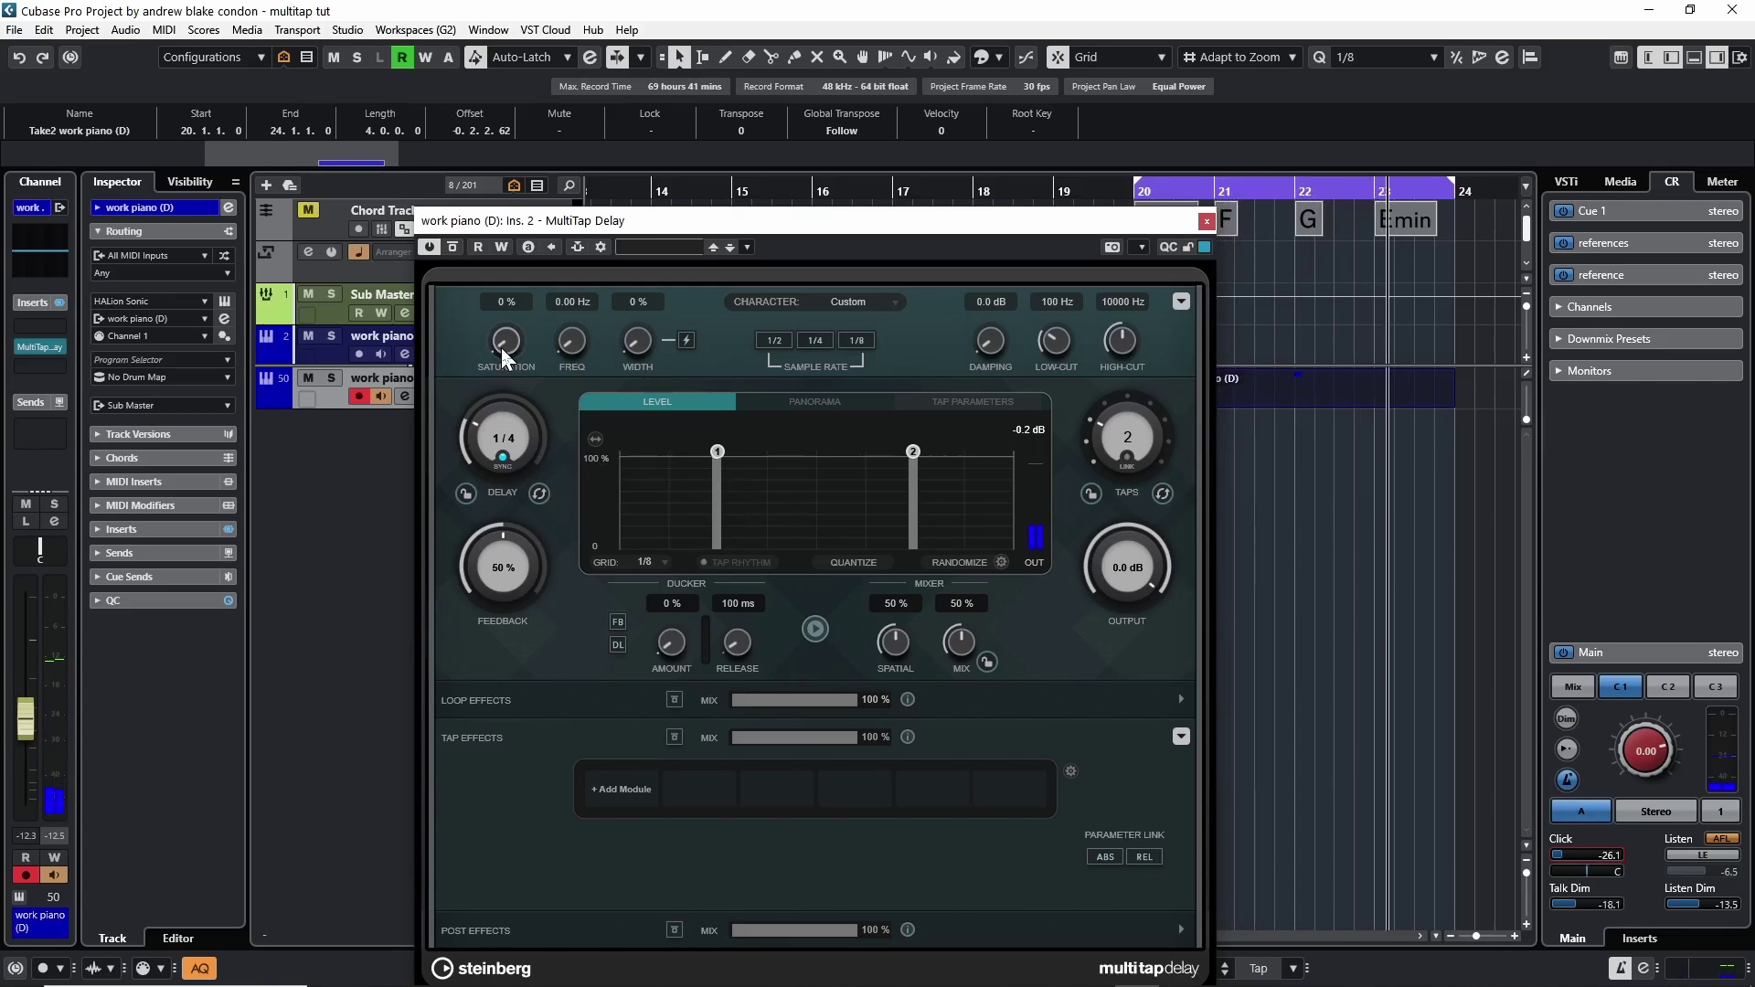
drag(501, 347, 559, 615)
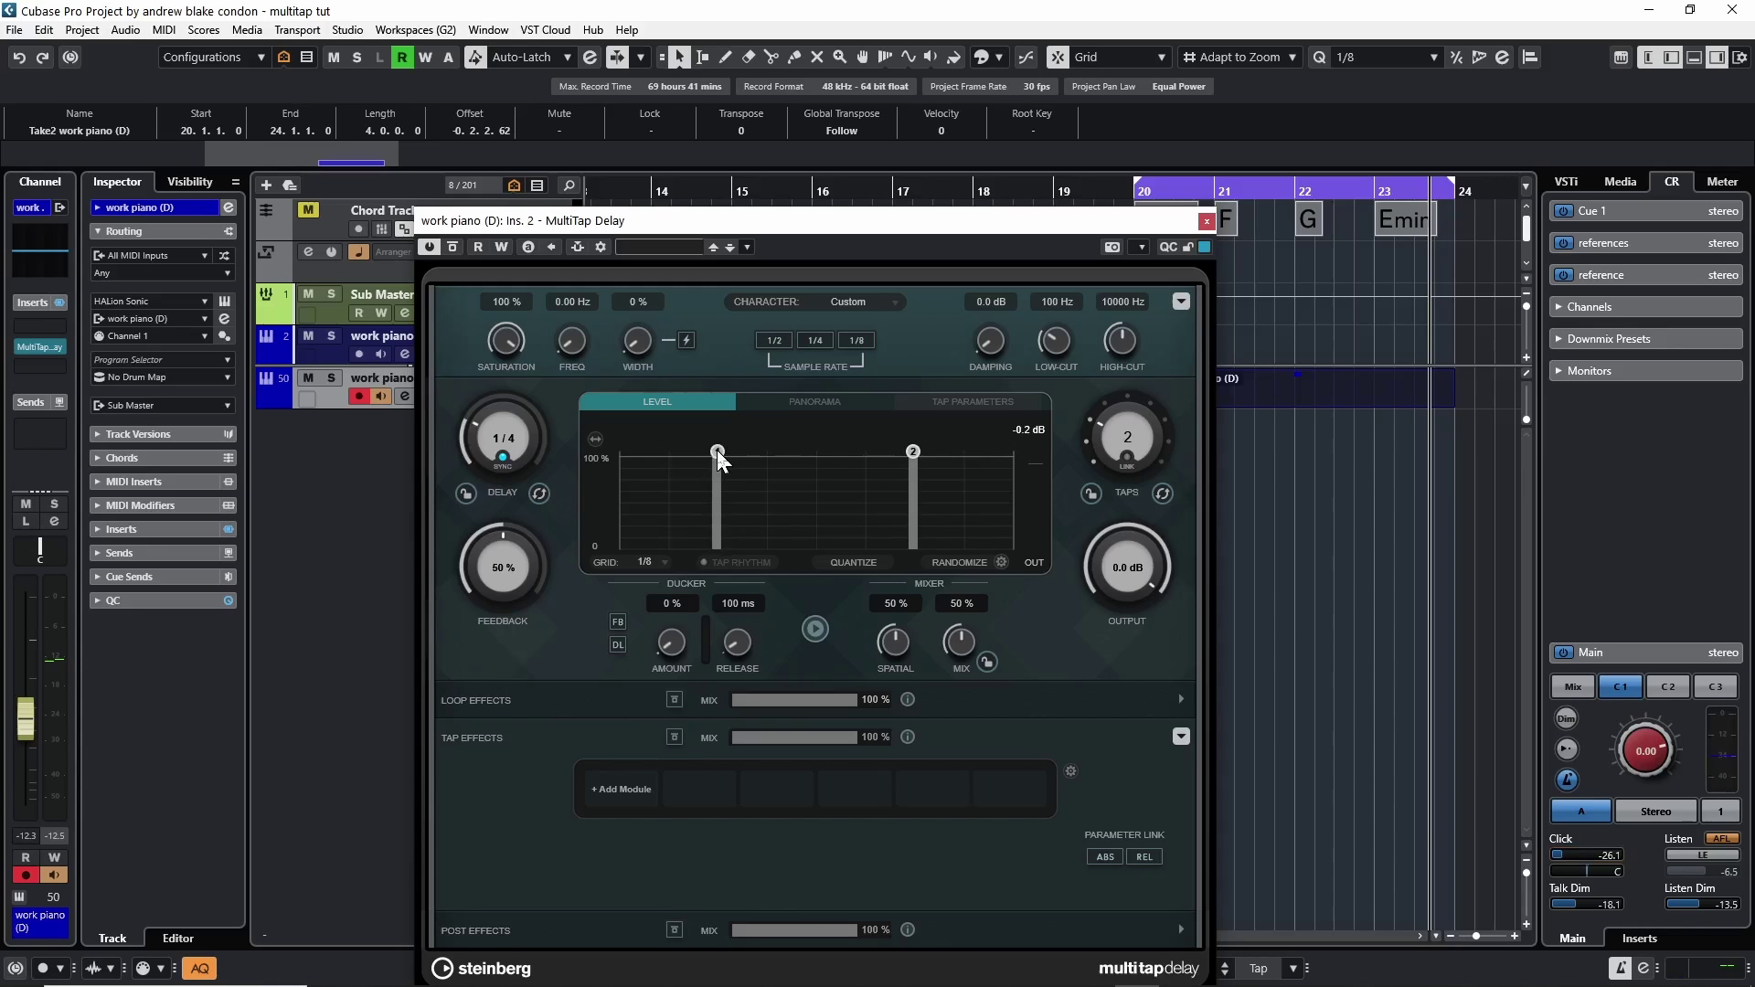
Nudge tap 1 in the tap display and check the tap panning before returning to levels
mouse_move(717, 450)
mouse_down()
mouse_move(823, 449)
mouse_move(674, 439)
mouse_move(777, 450)
mouse_move(719, 450)
mouse_up()
click(809, 402)
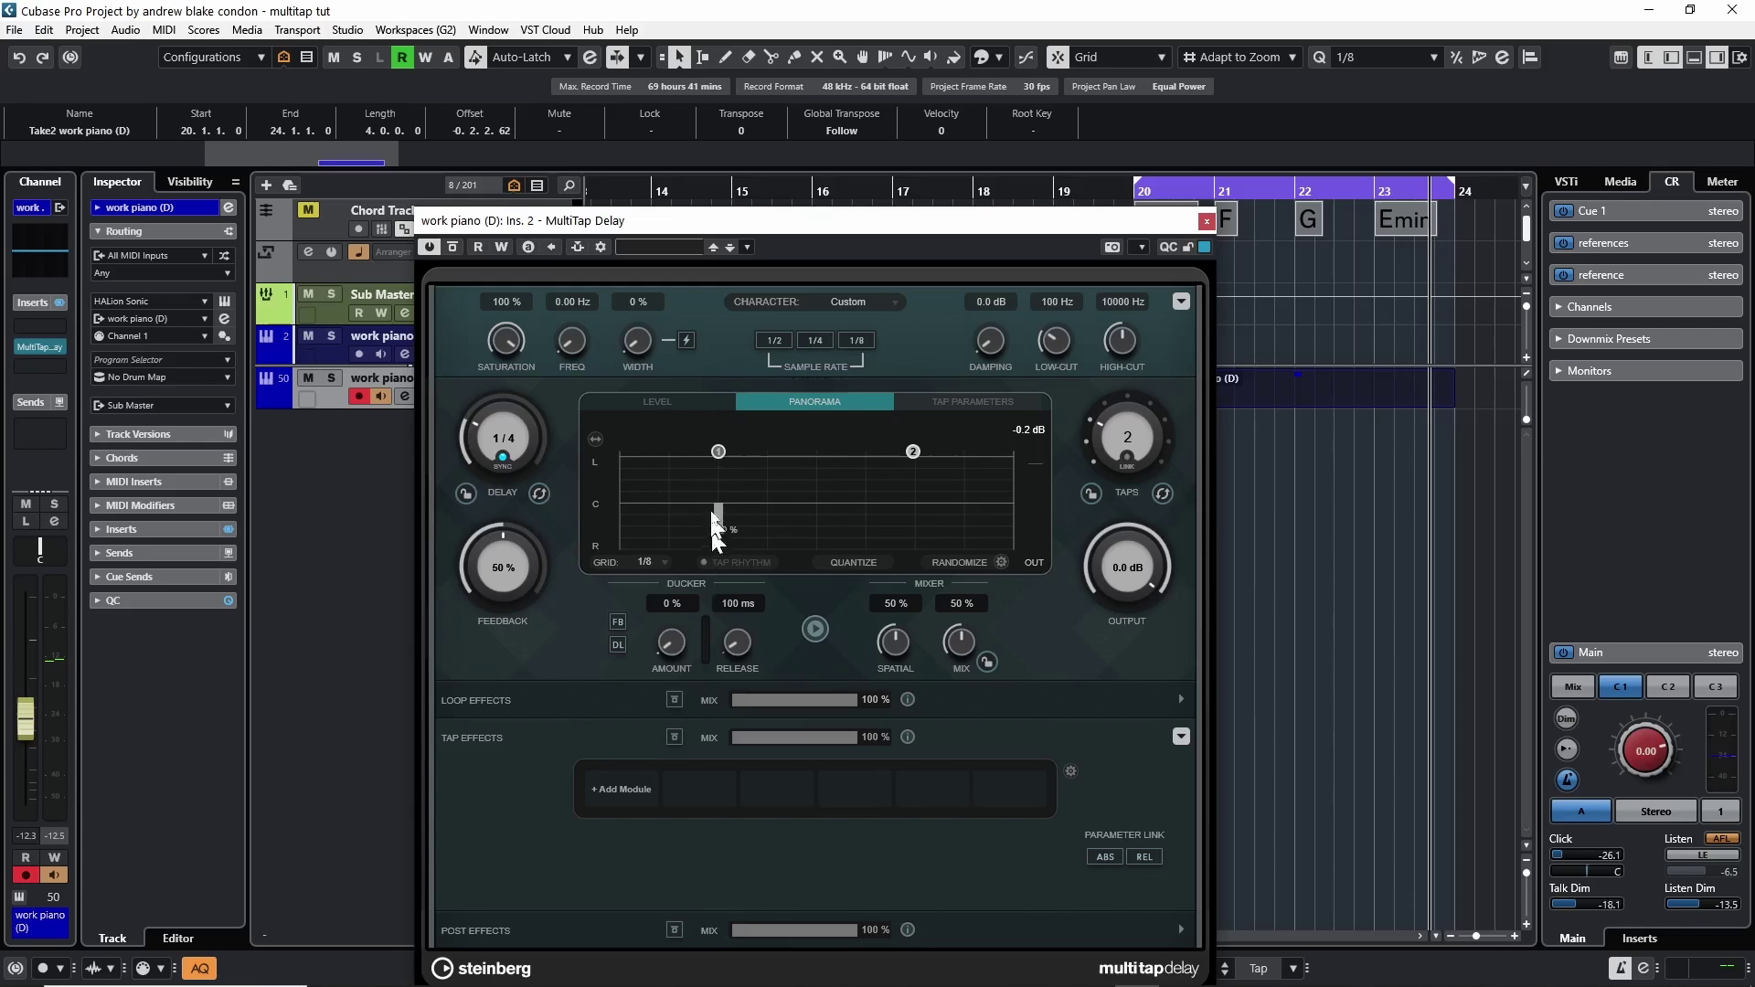
click(657, 402)
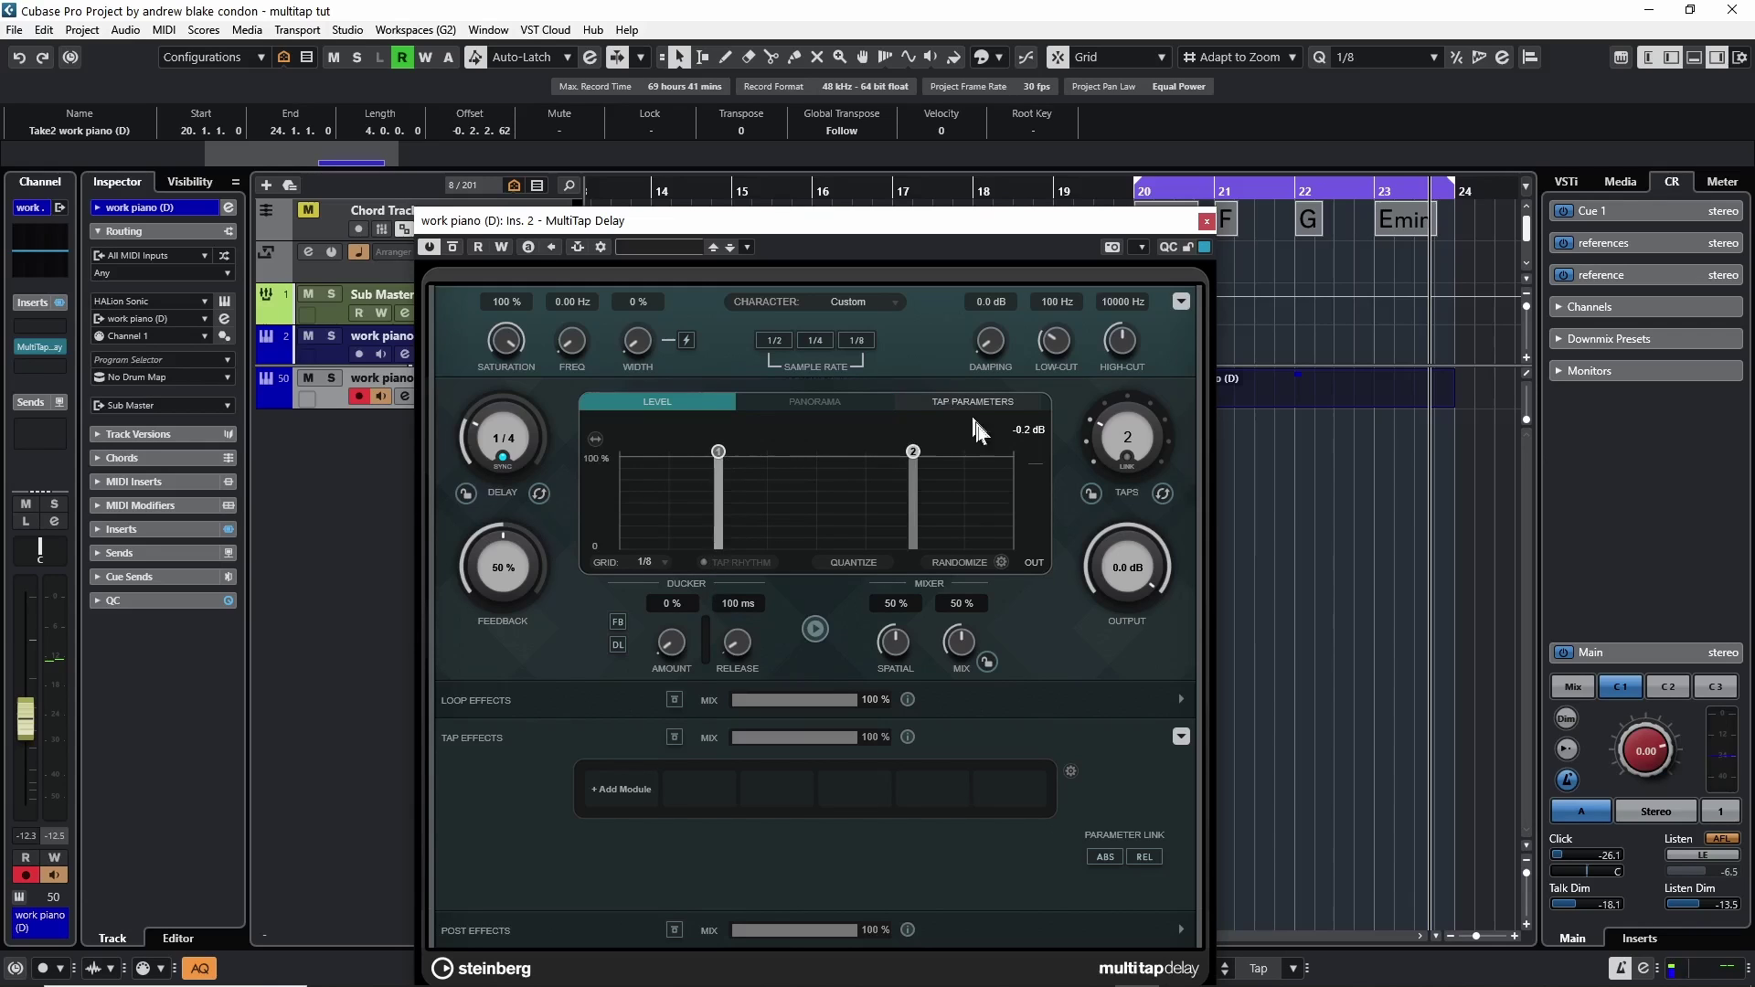
click(621, 792)
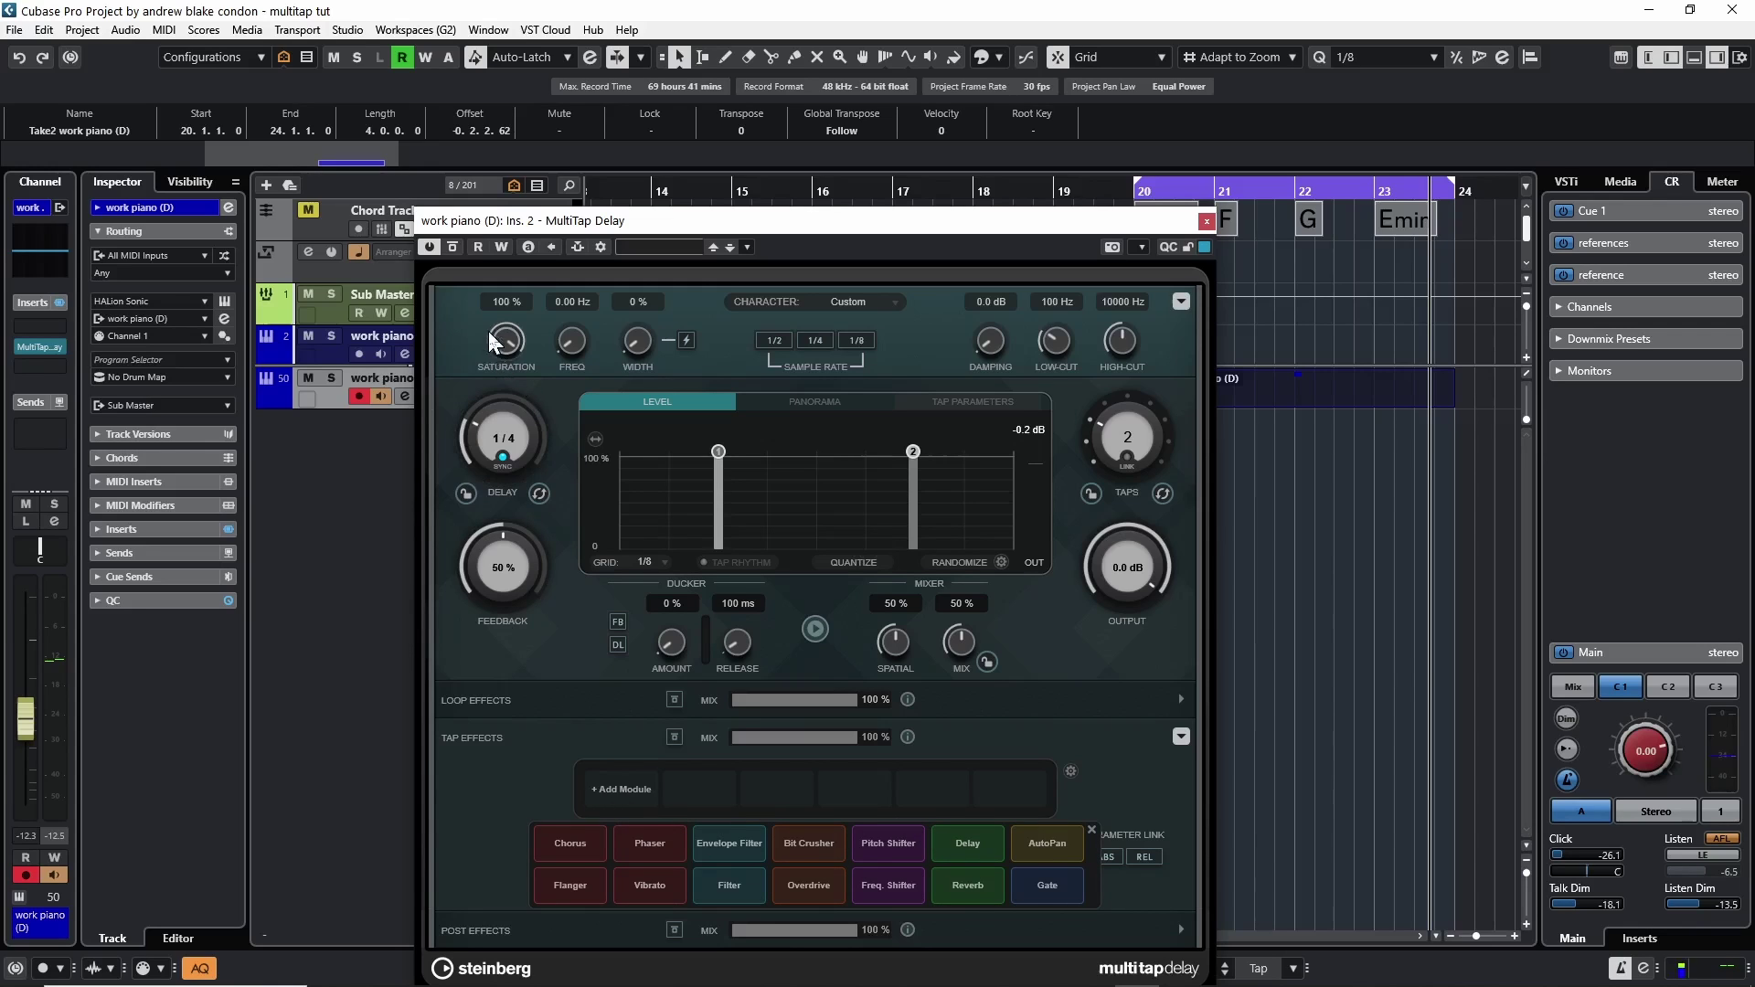
Set saturation to about 92% and move the MultiTap Delay window up and left
drag(503, 343, 495, 355)
drag(461, 462, 920, 351)
drag(869, 222, 691, 154)
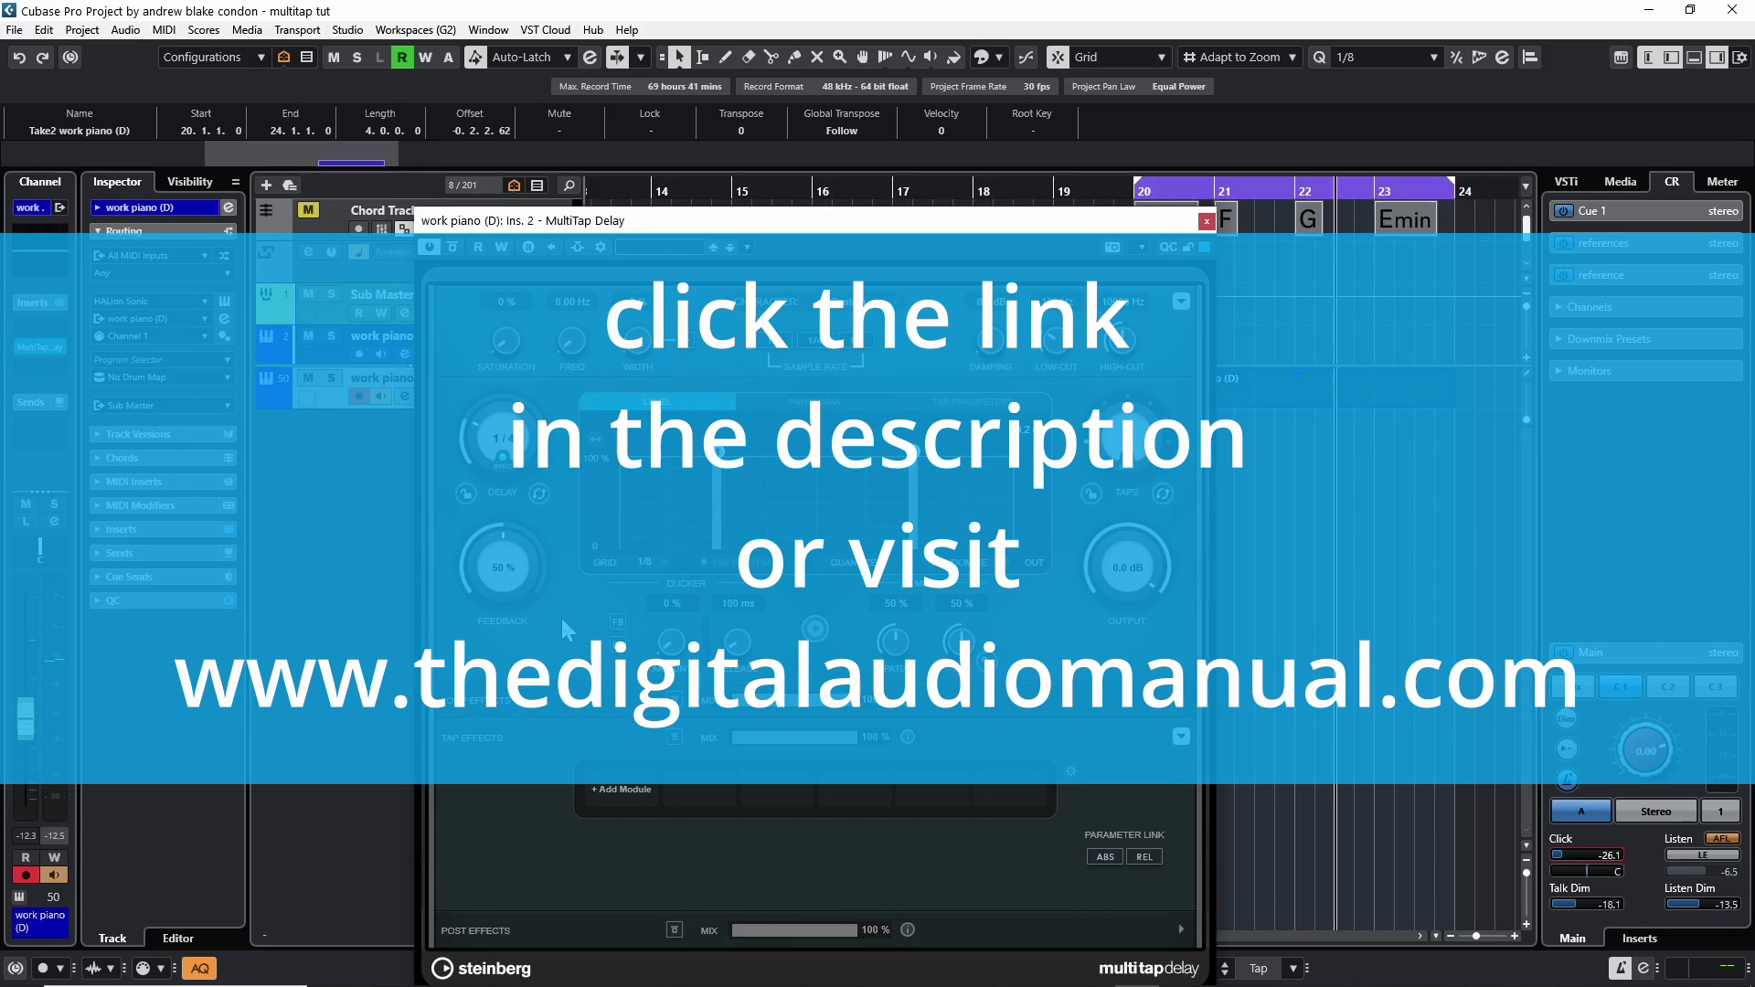
Play the piano part and raise saturation back to 100%
key(space)
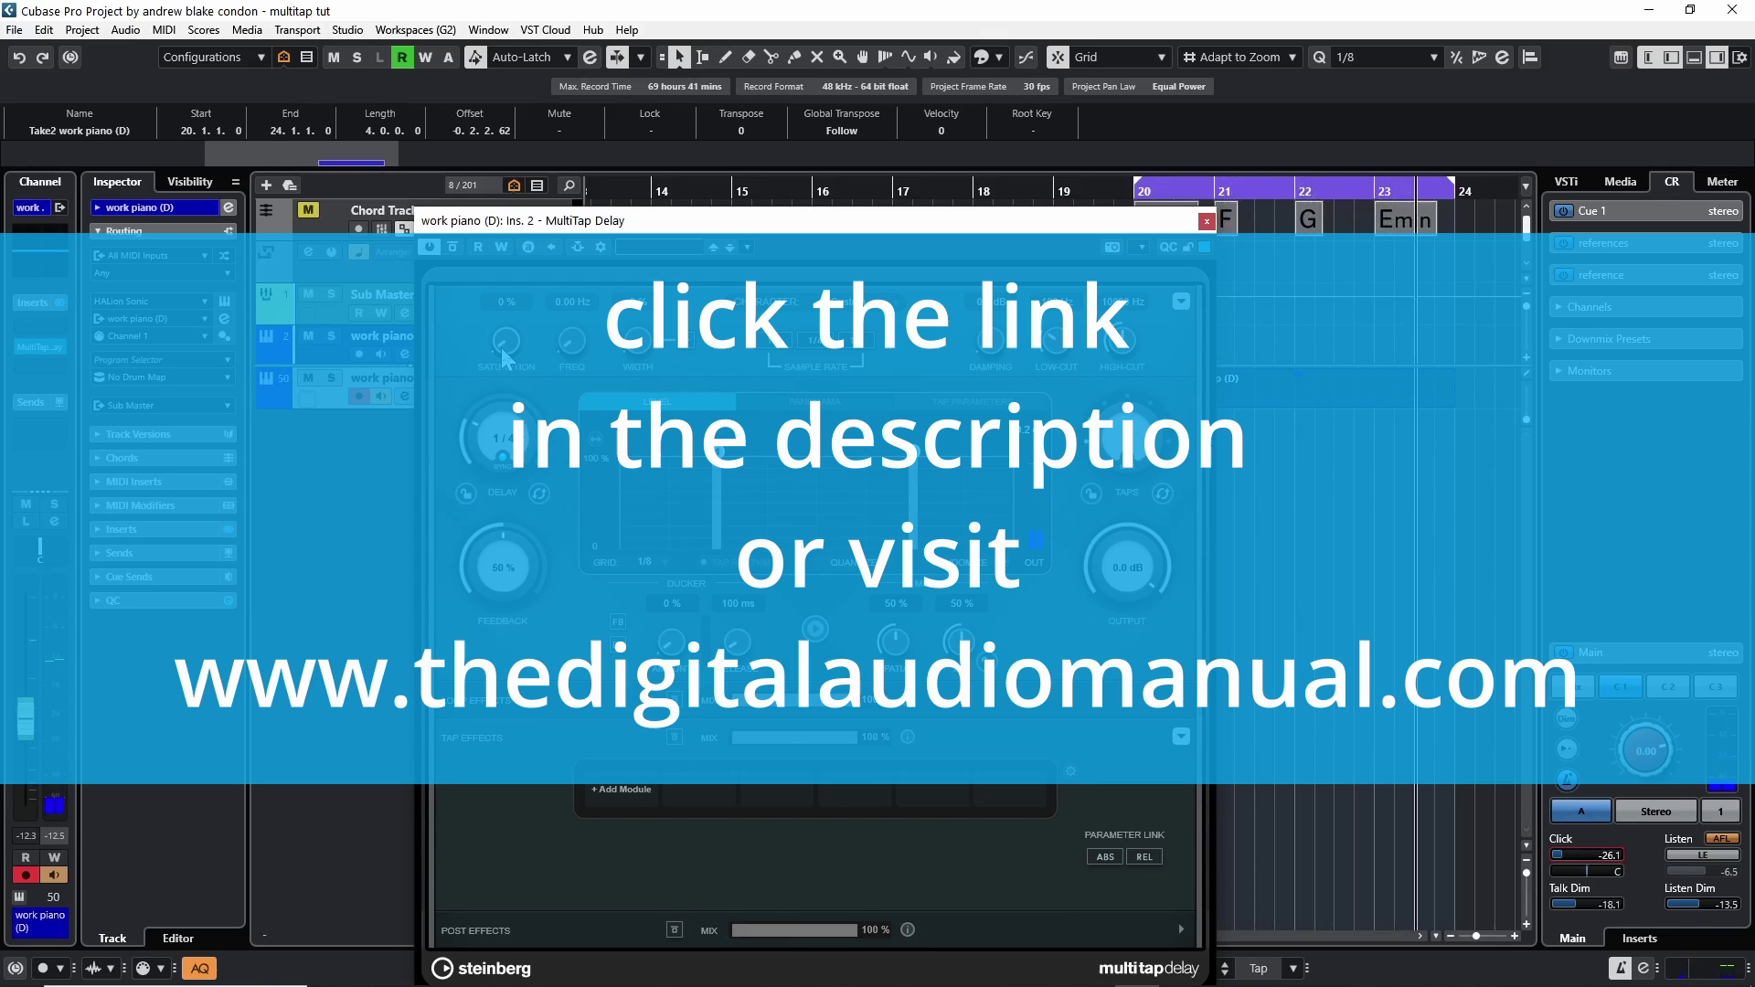
drag(503, 352, 560, 614)
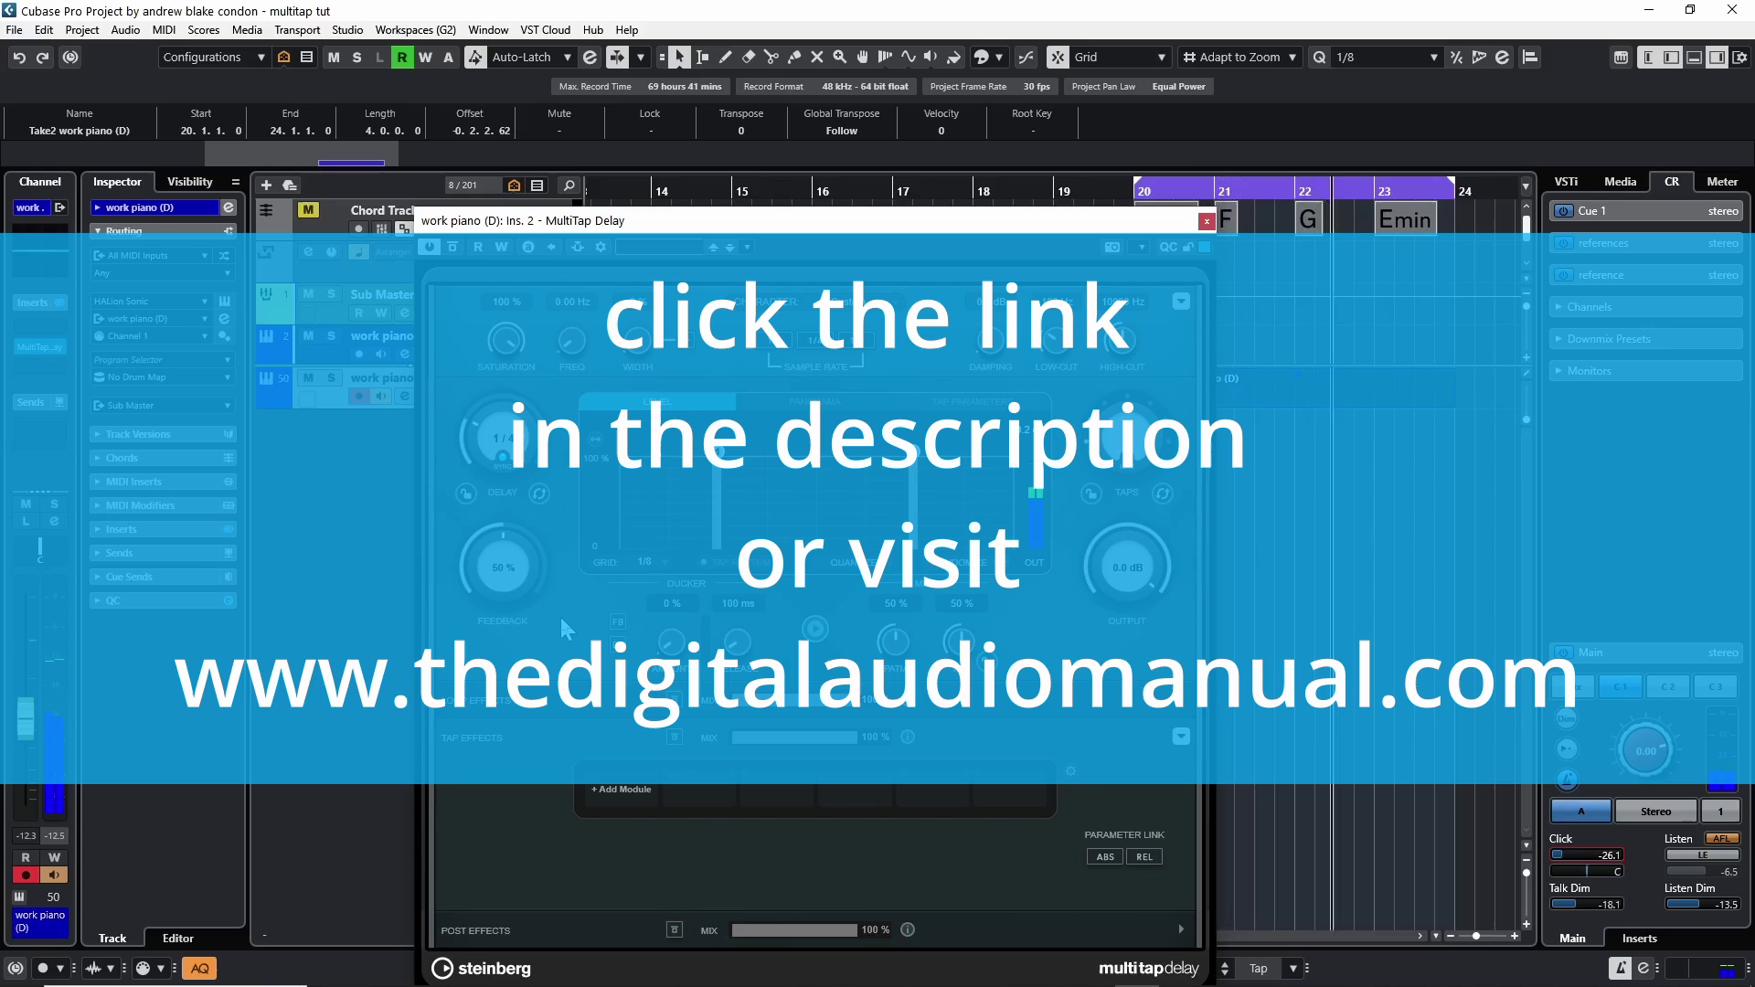